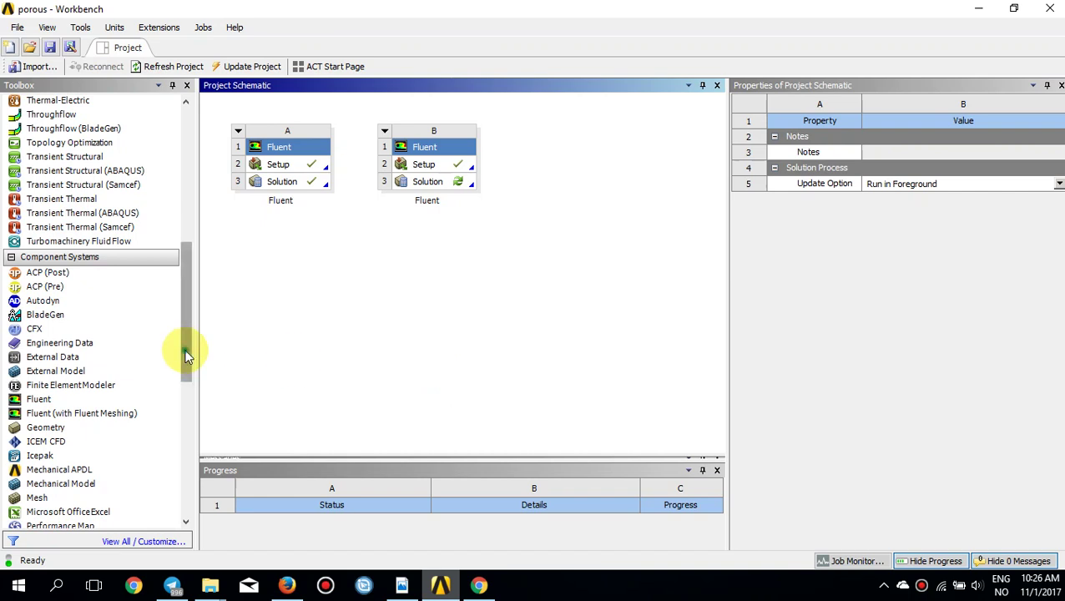
# Add a third standalone Fluent component system to the project schematic, beside the two existing ones
pyautogui.moveTo(185, 356); pyautogui.dragTo(196, 490)
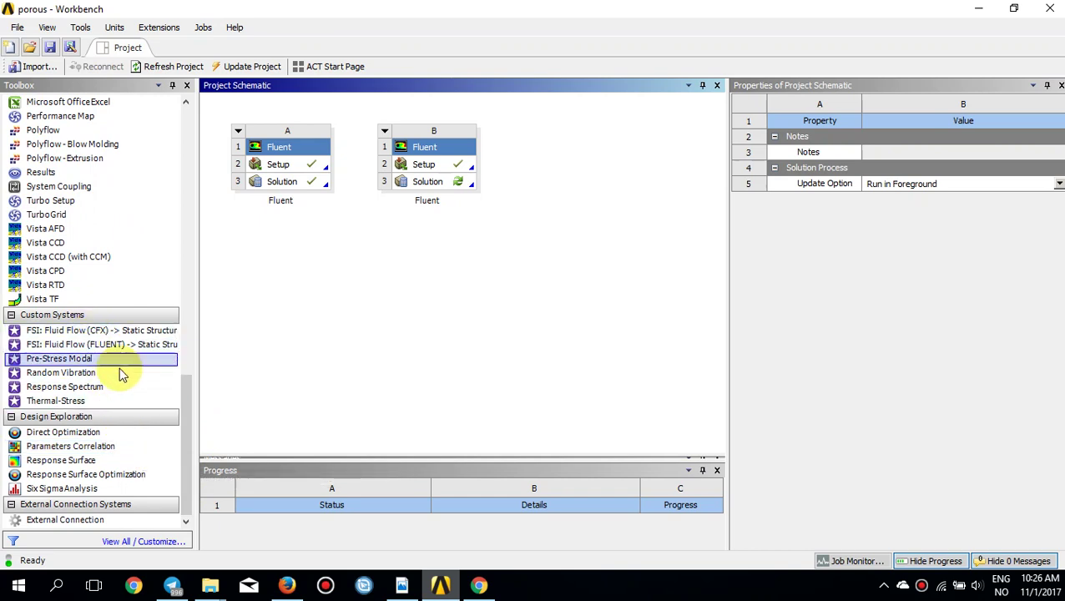
pyautogui.scroll(1, 120, 371)
pyautogui.scroll(2, 119, 368)
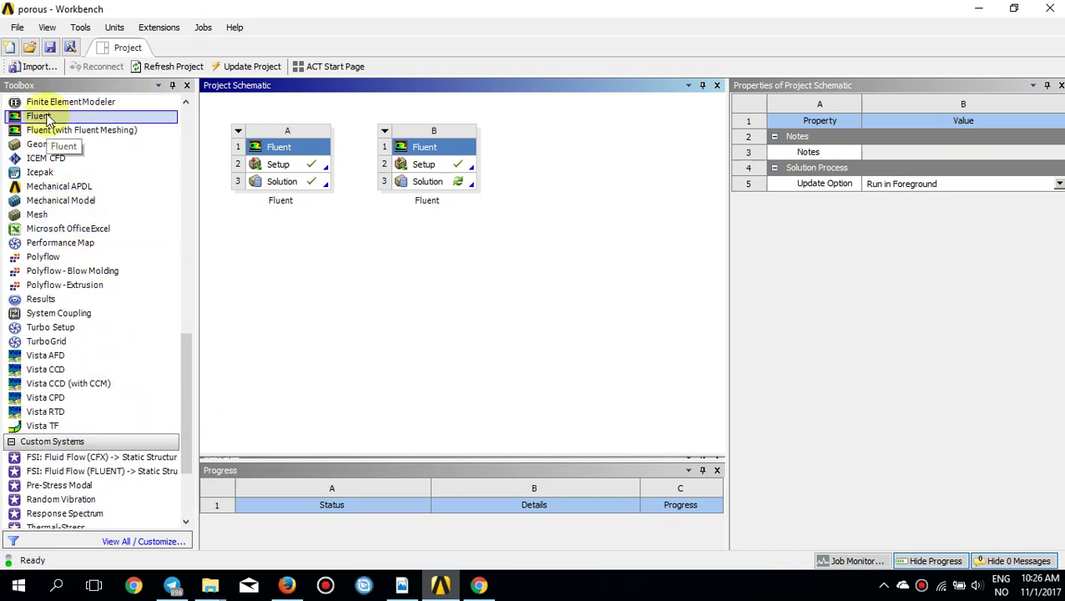
pyautogui.moveTo(41, 117); pyautogui.dragTo(567, 158)
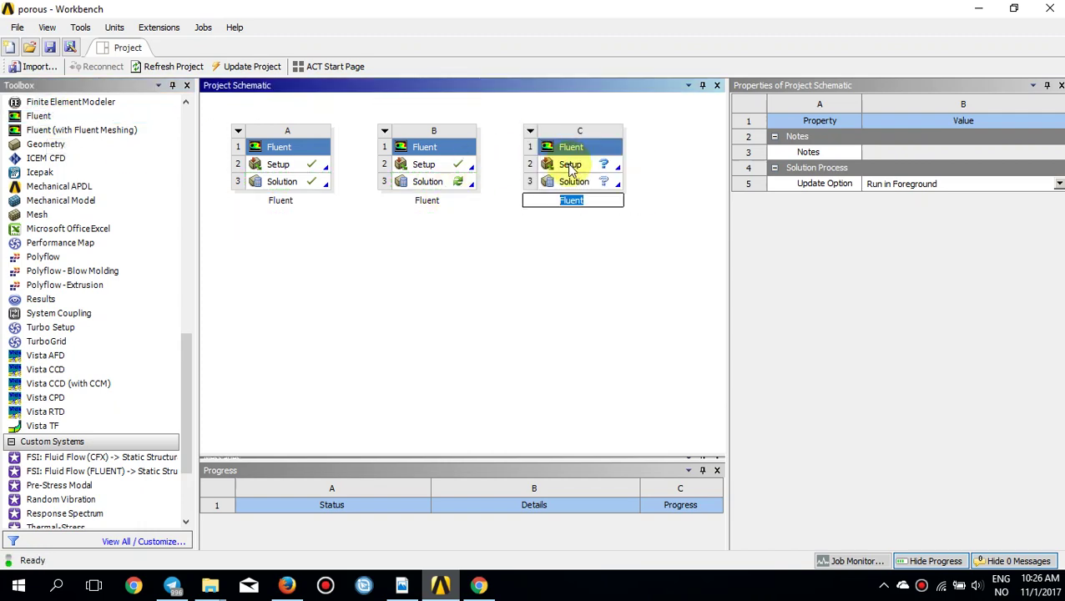
# Launch Fluent from the new system's Setup cell in 3D with double precision enabled
pyautogui.doubleClick(571, 165)
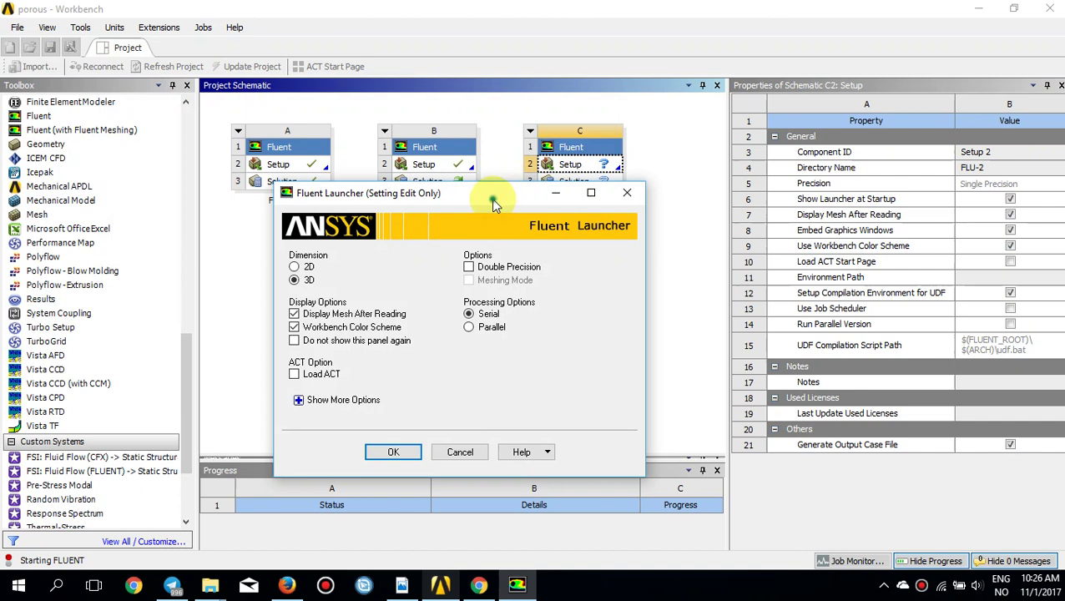
pyautogui.moveTo(493, 201); pyautogui.dragTo(492, 151)
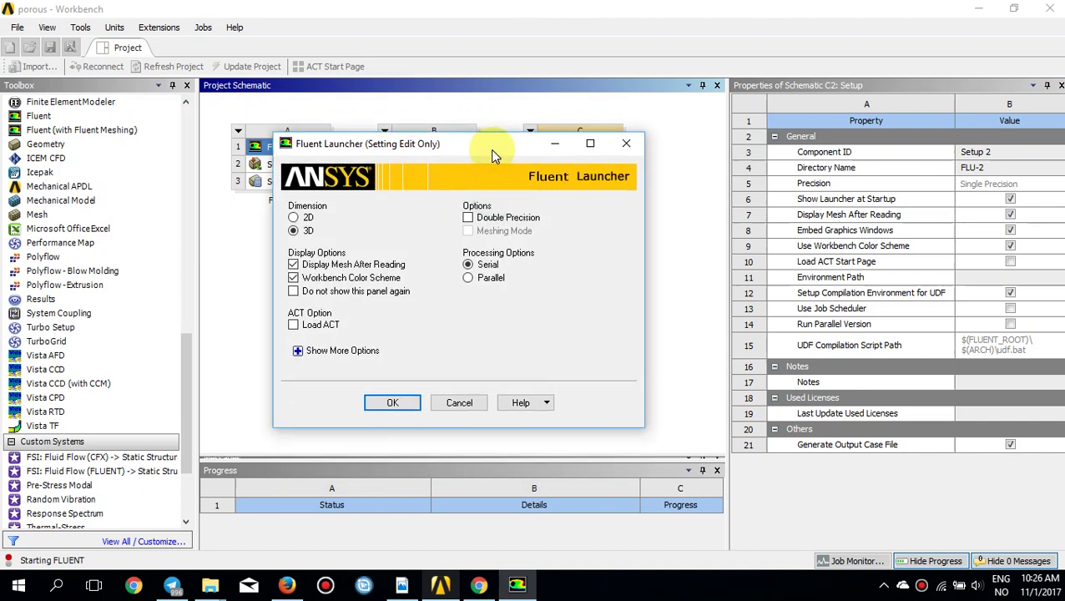
pyautogui.click(466, 219)
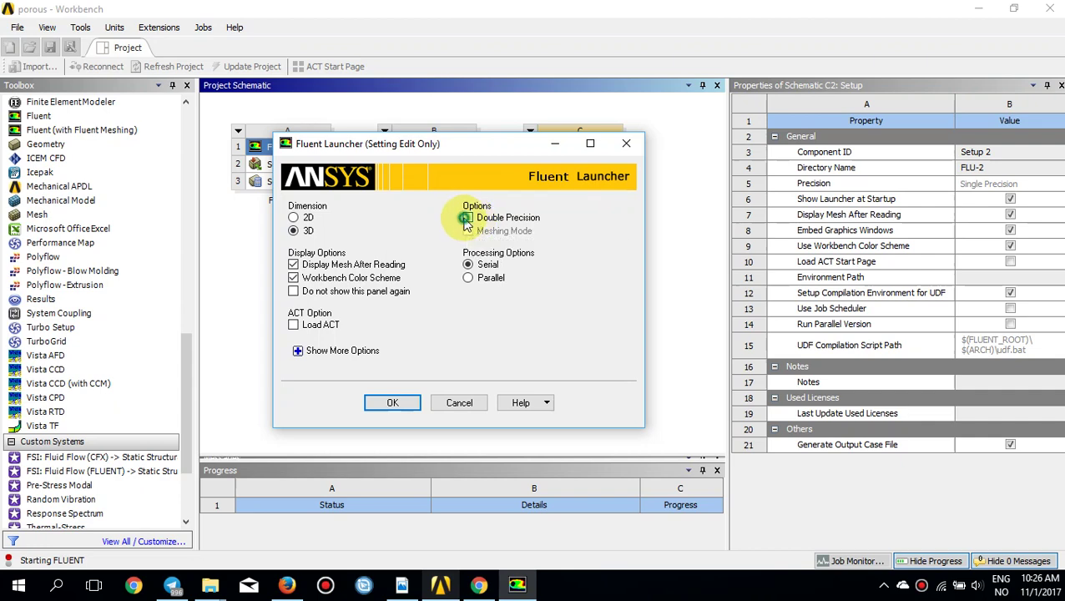
pyautogui.click(392, 416)
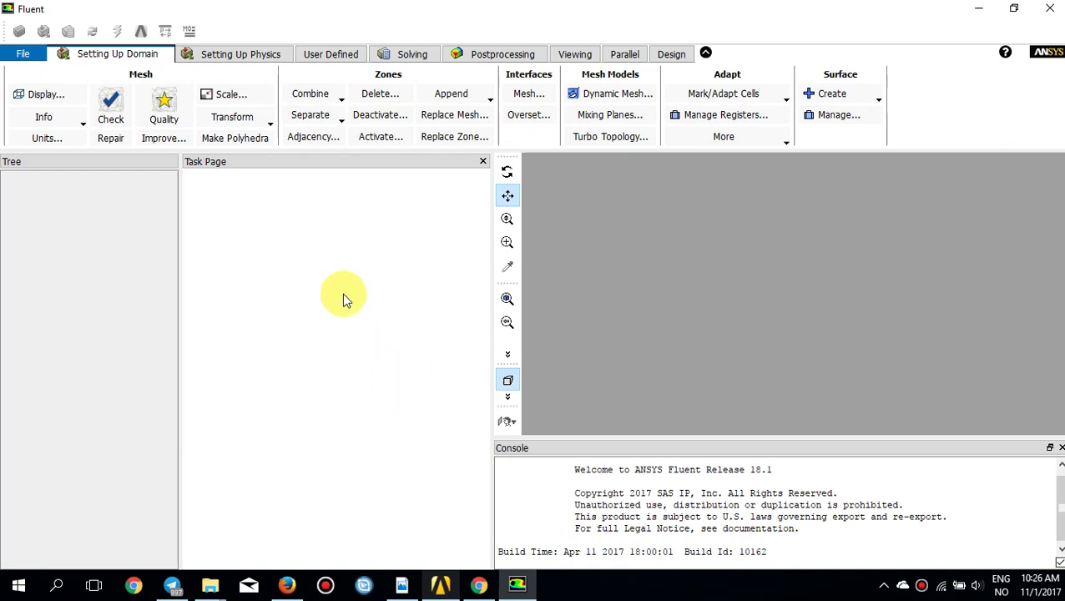
# Start a mesh import and browse to the Fluent Turorial cases folder on the Desktop
pyautogui.click(20, 54)
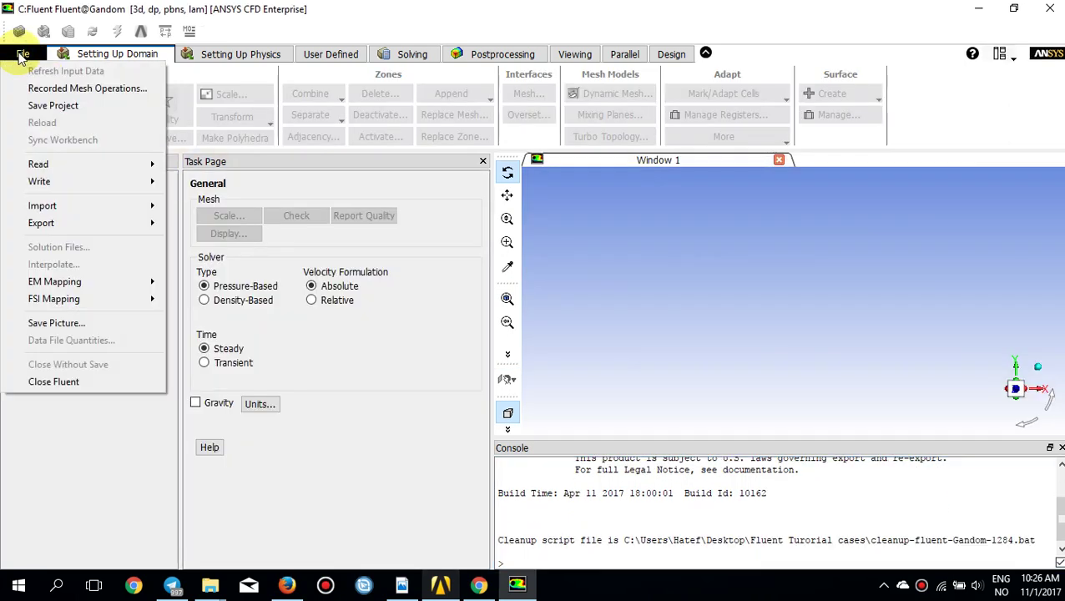
pyautogui.moveTo(100, 204)
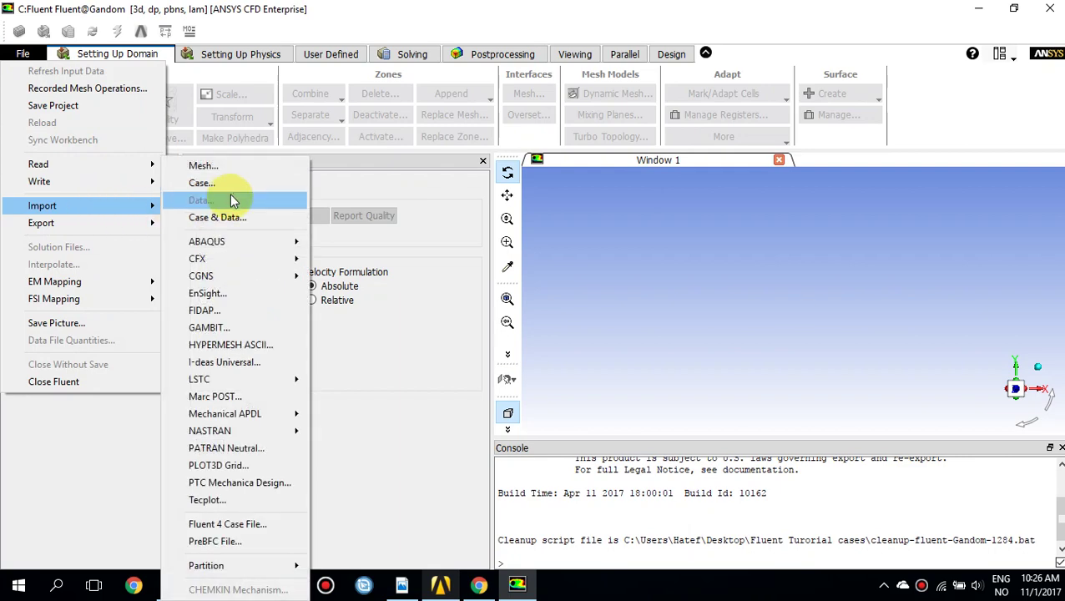
pyautogui.click(235, 166)
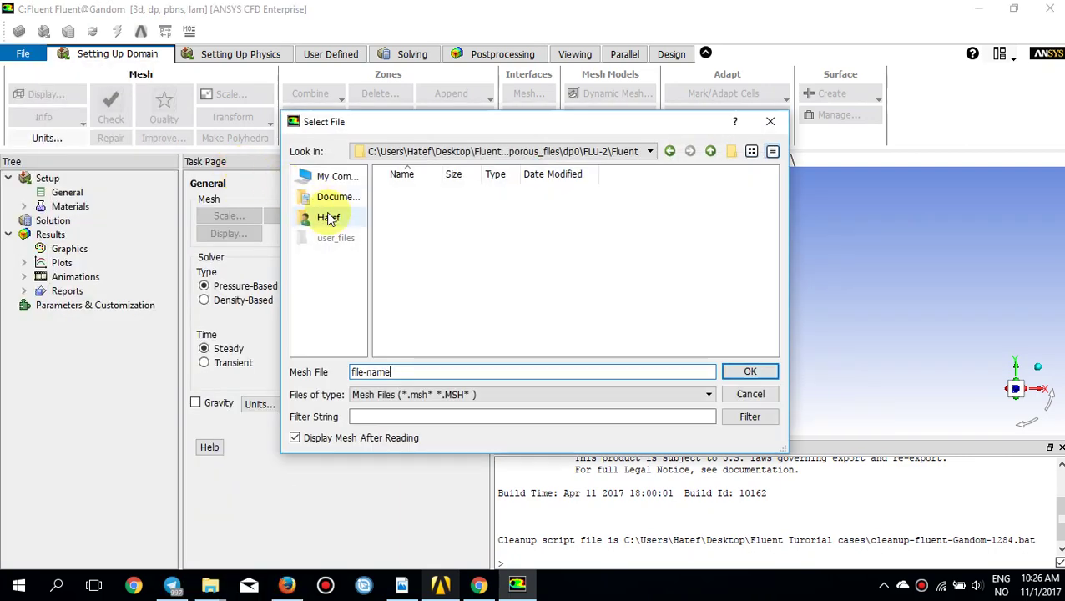
pyautogui.click(328, 217)
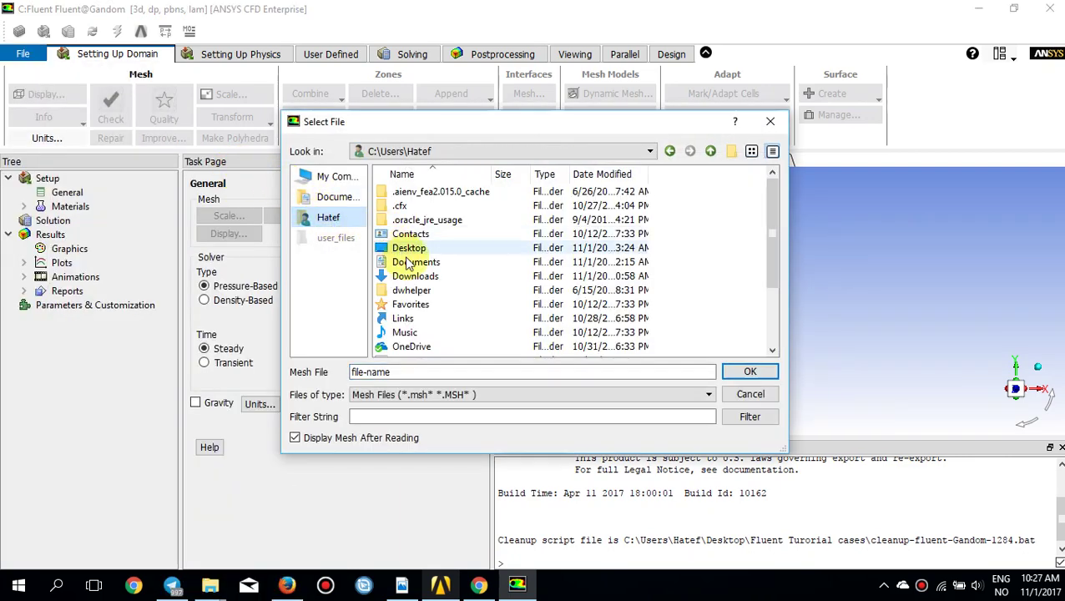
pyautogui.doubleClick(416, 249)
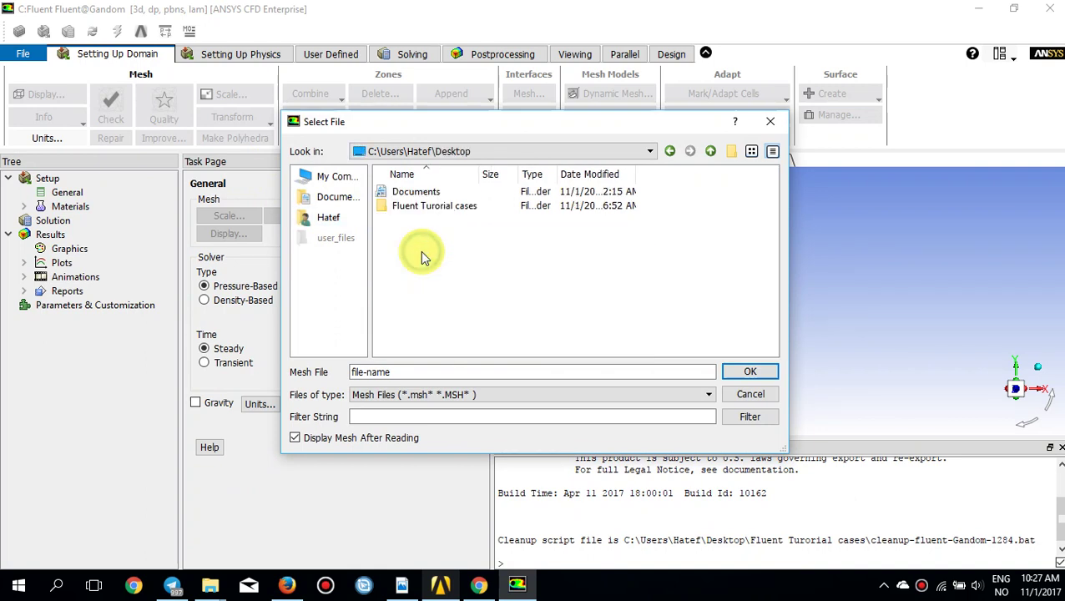
pyautogui.doubleClick(434, 207)
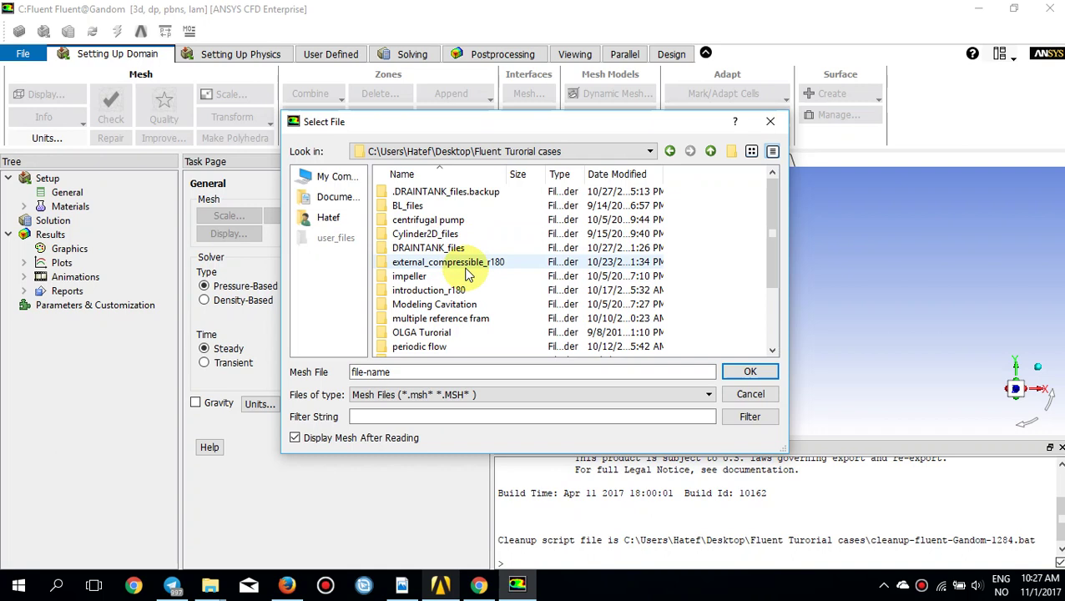
# Import the mesh file catalytic_converter.msh from the porous folder inside porous_r170
pyautogui.click(419, 346)
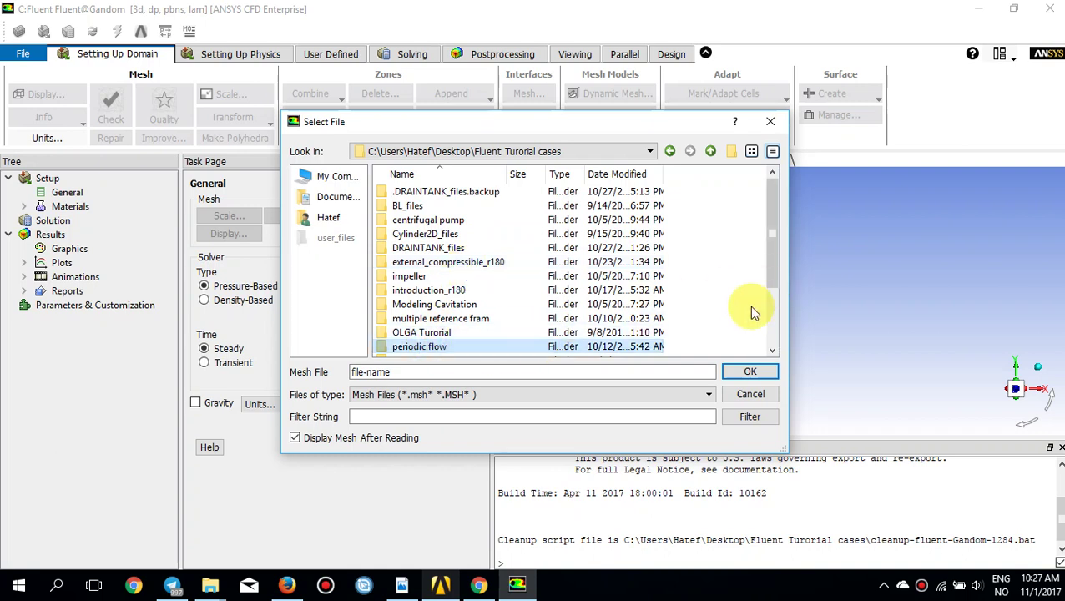
pyautogui.click(772, 349)
pyautogui.click(771, 349)
pyautogui.click(771, 349)
pyautogui.click(772, 349)
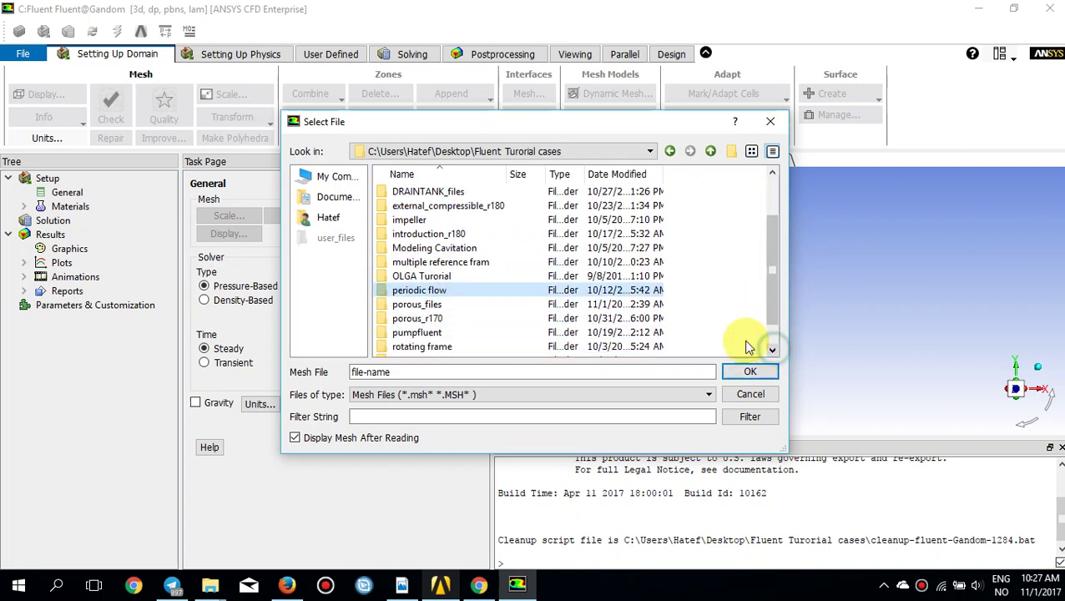
pyautogui.doubleClick(426, 319)
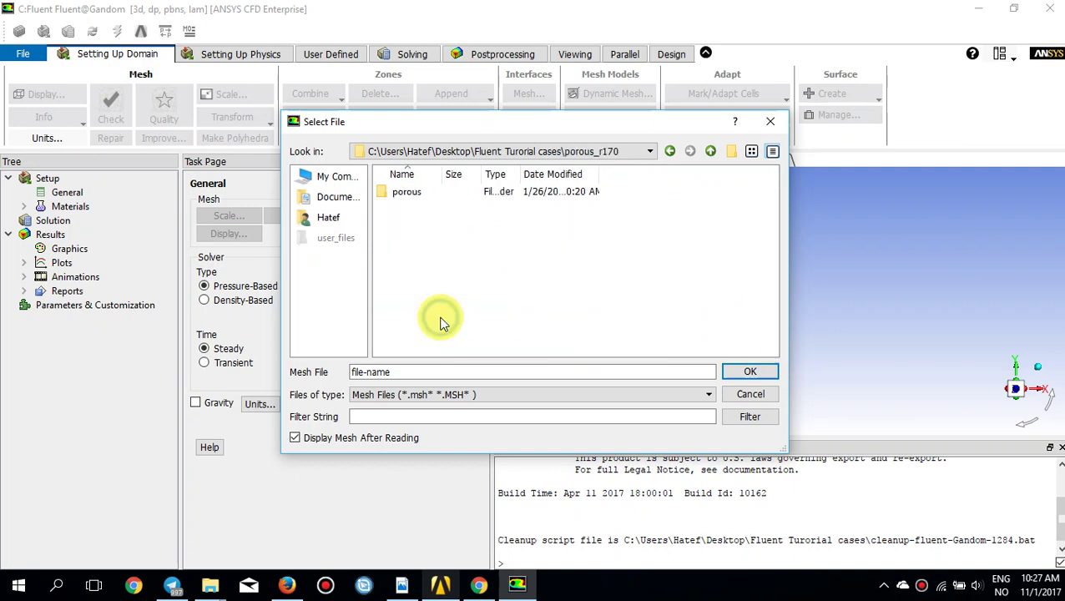
pyautogui.doubleClick(407, 192)
pyautogui.click(412, 209)
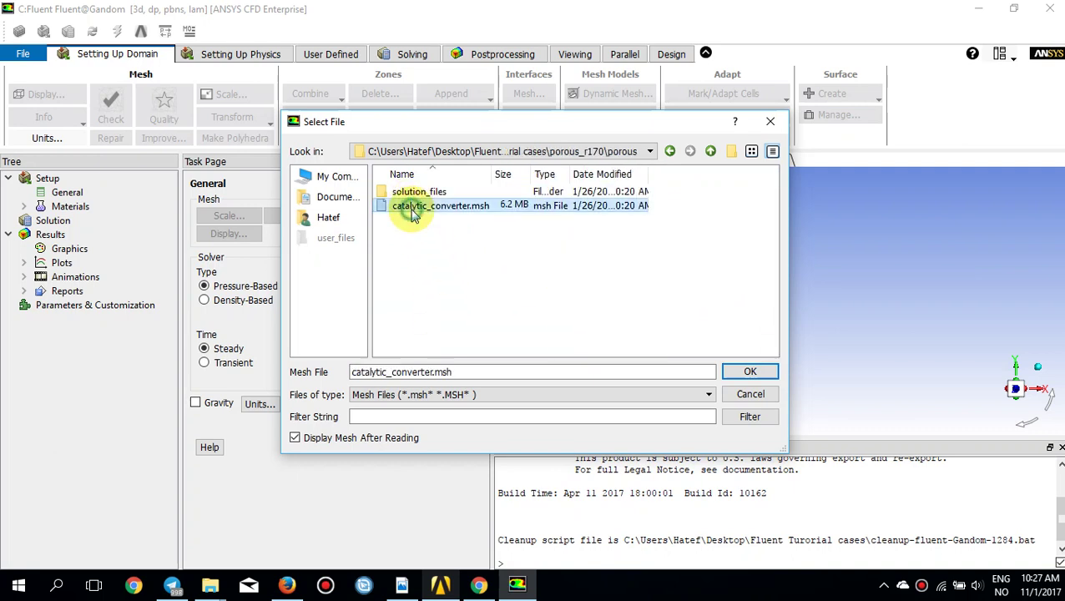
pyautogui.doubleClick(412, 210)
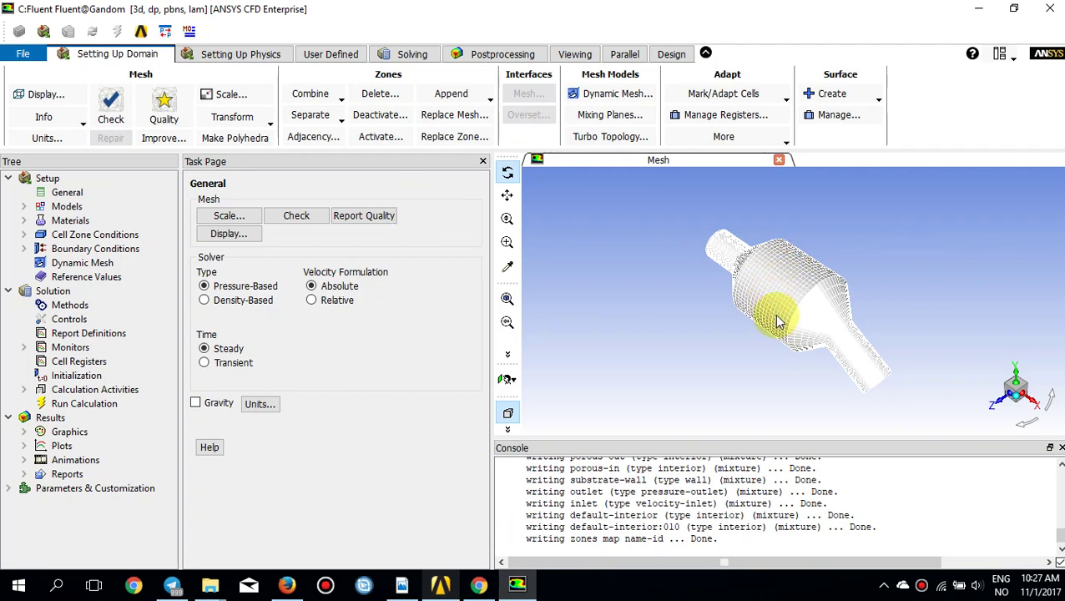
# Open the Scale Mesh settings and set the view length unit to mm
pyautogui.moveTo(776, 321); pyautogui.dragTo(726, 286)
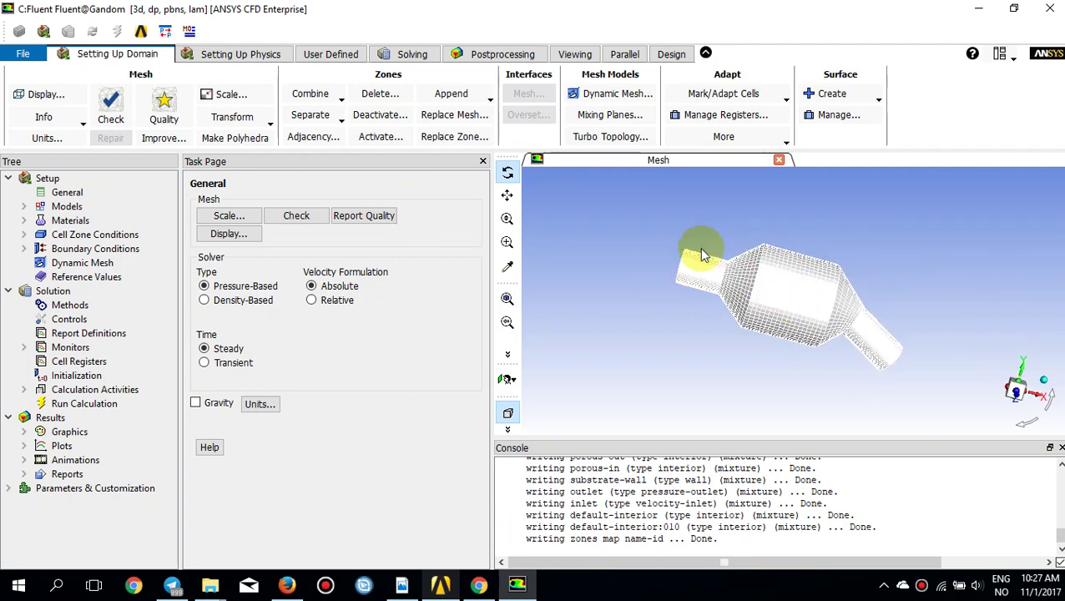
pyautogui.click(672, 278)
pyautogui.click(699, 280)
pyautogui.moveTo(681, 290); pyautogui.dragTo(877, 369)
pyautogui.click(228, 95)
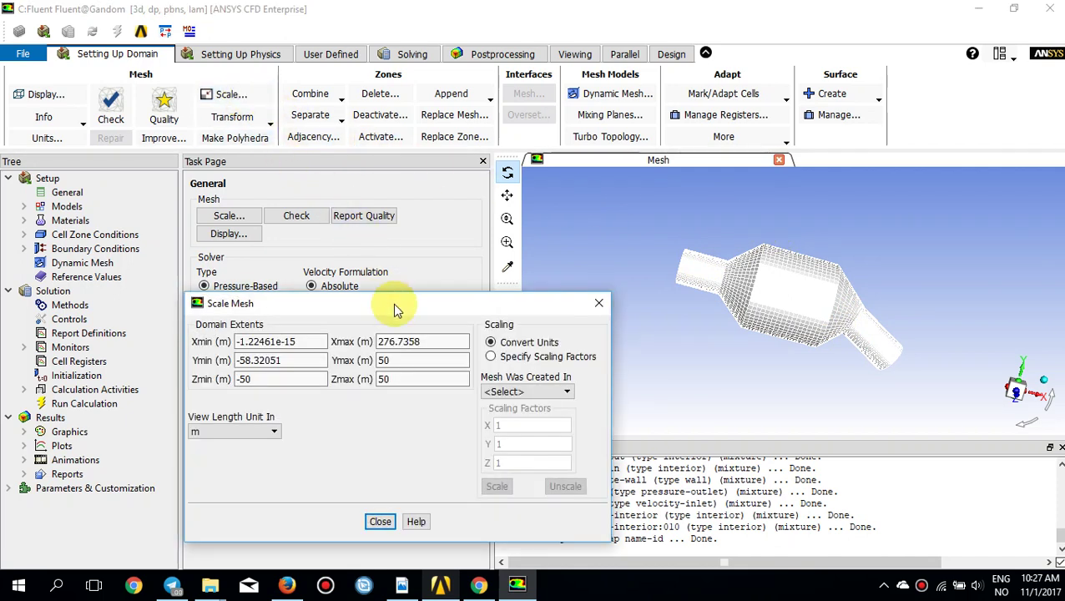
pyautogui.moveTo(395, 309); pyautogui.dragTo(458, 177)
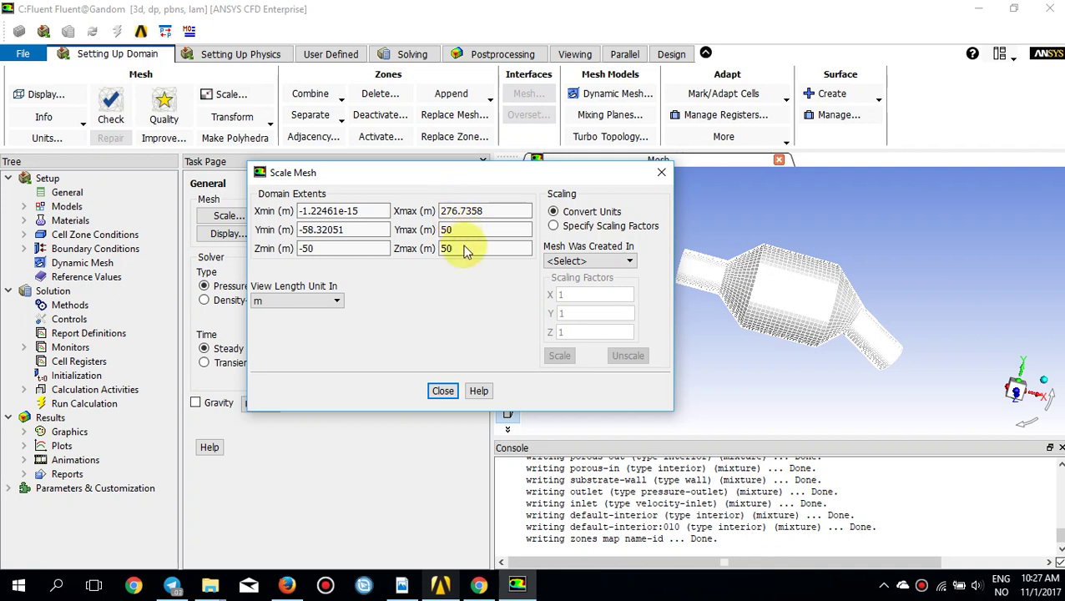
pyautogui.click(325, 301)
pyautogui.click(325, 340)
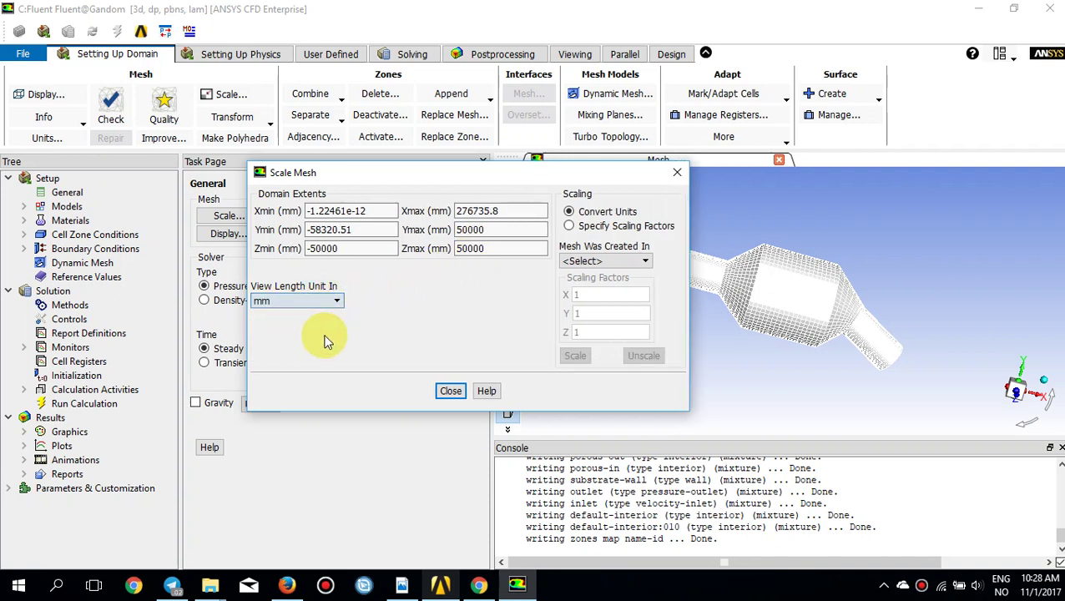
# Specify mesh scaling factors of 0.001 in X, Y and Z
pyautogui.click(601, 226)
pyautogui.doubleClick(591, 294)
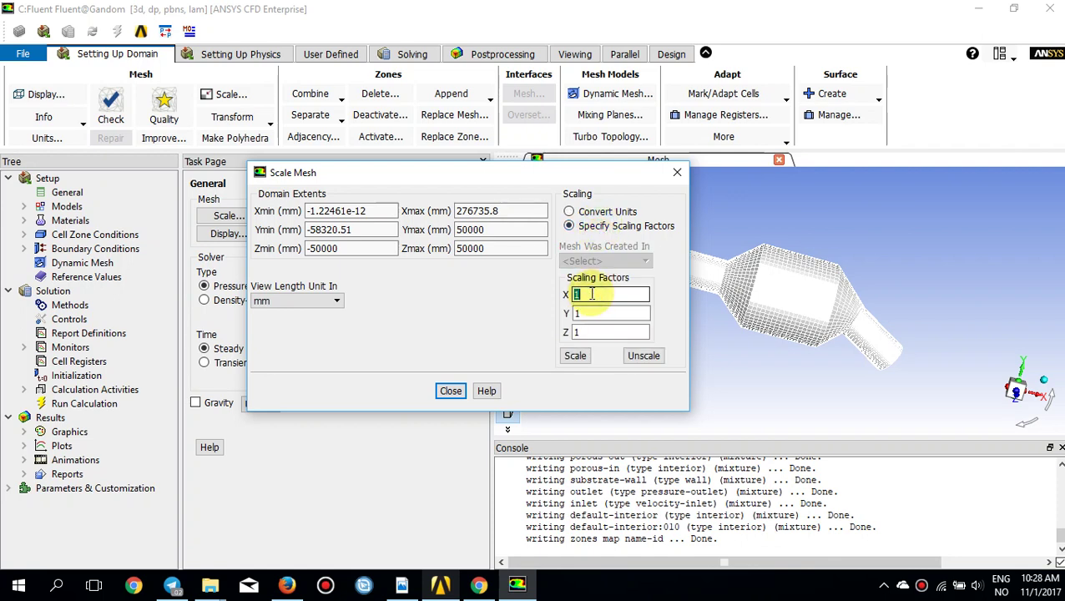
pyautogui.write('0.001')
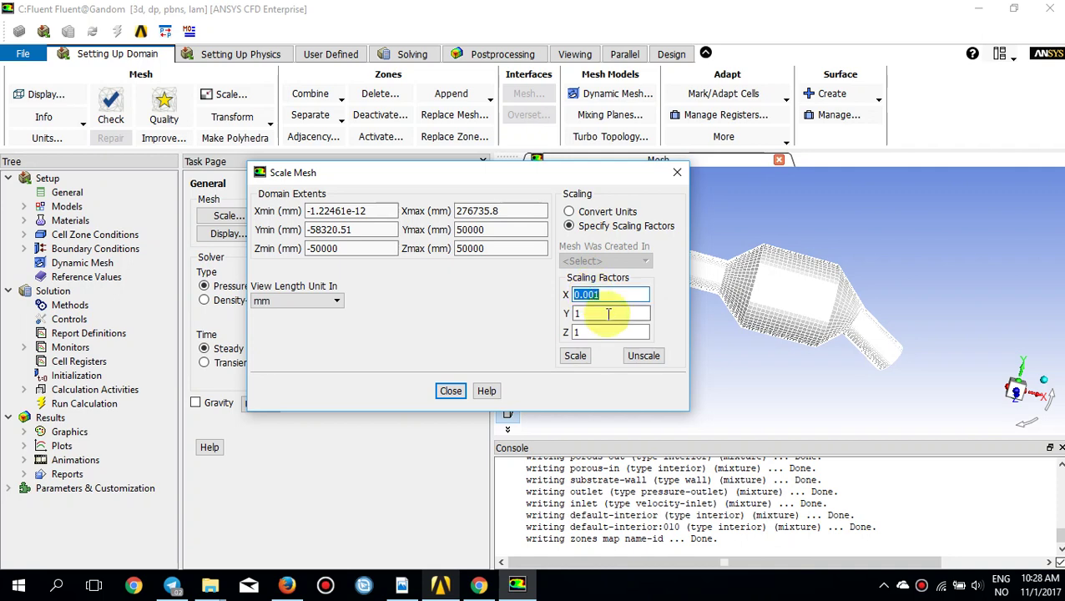
pyautogui.doubleClick(612, 313)
pyautogui.click(607, 327)
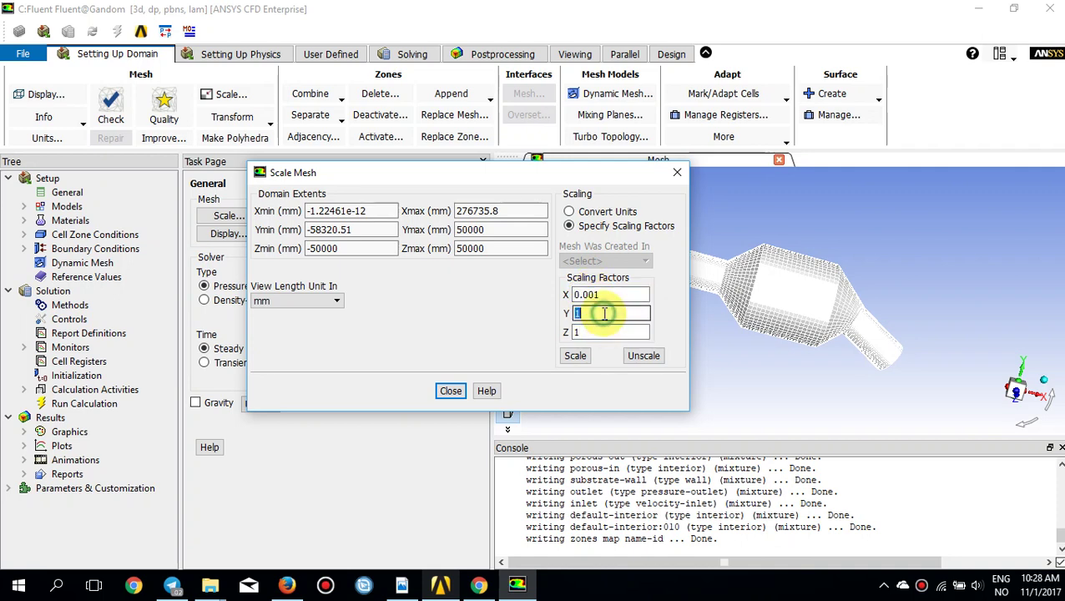
pyautogui.press('BackSpace')
pyautogui.write('0.')
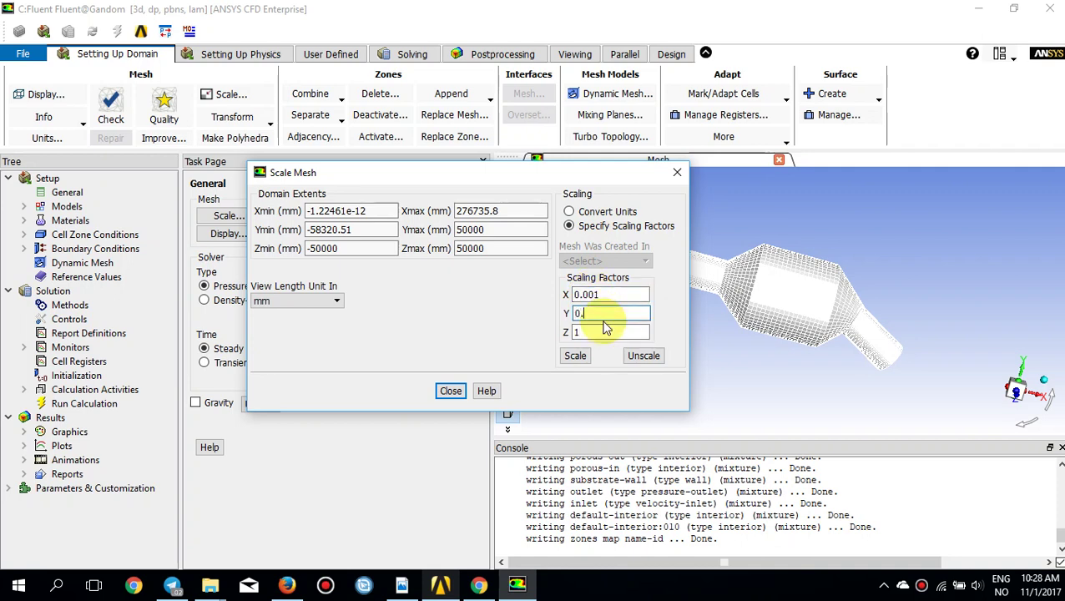
pyautogui.write('001')
pyautogui.click(608, 334)
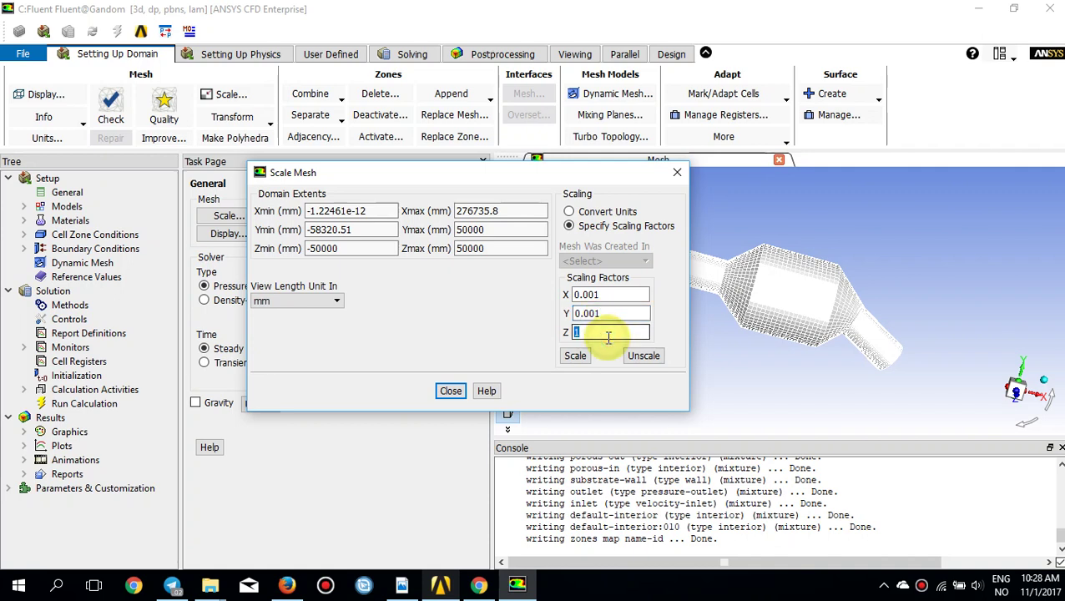
pyautogui.press('BackSpace')
pyautogui.write('0.00')
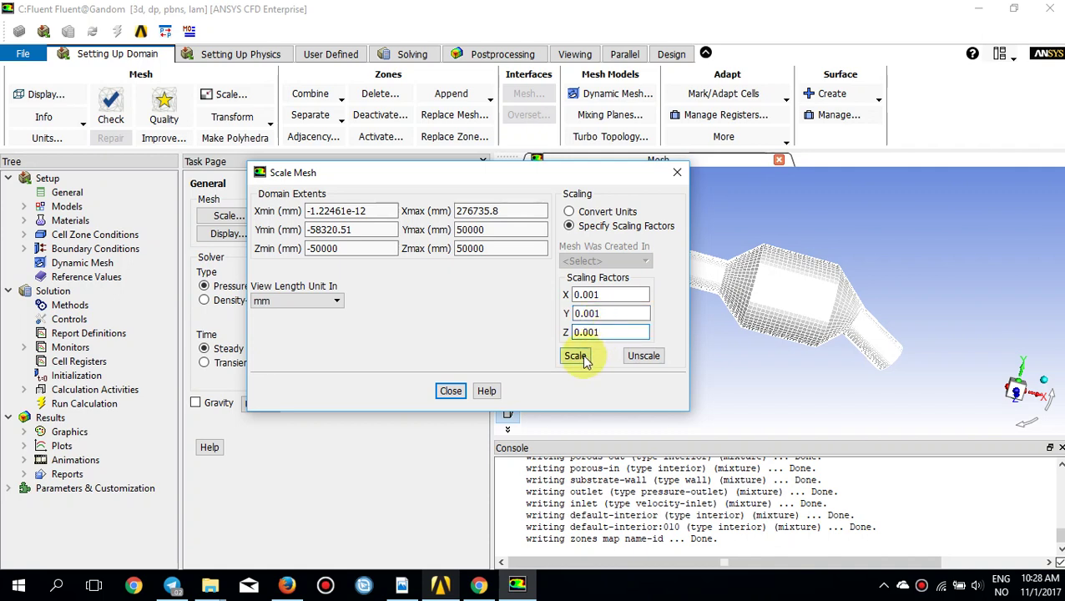
# Apply the scaling to the mesh and run a mesh check
pyautogui.click(576, 356)
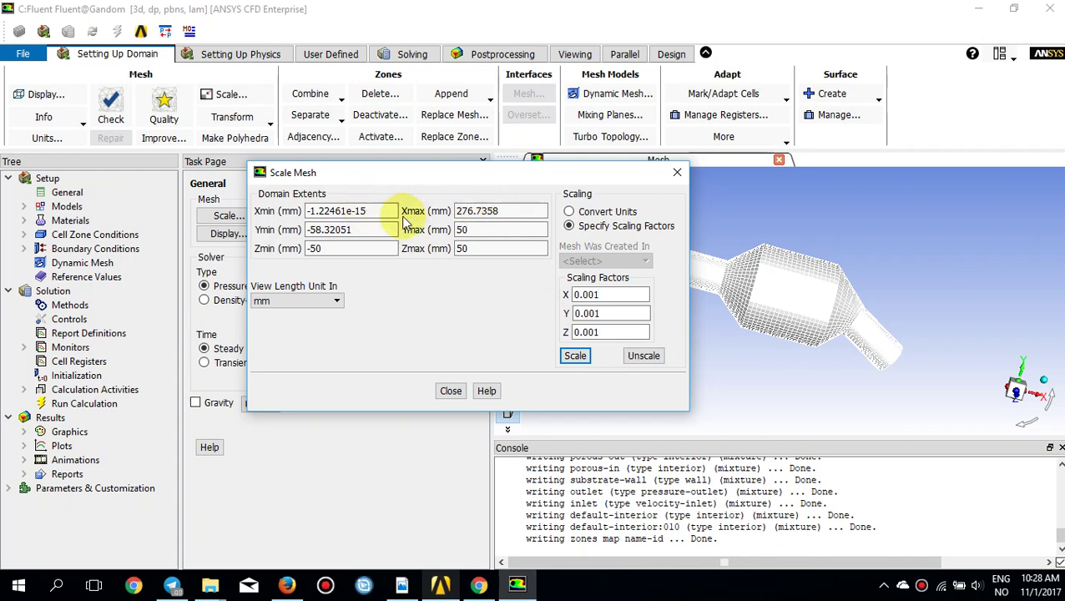
pyautogui.click(453, 390)
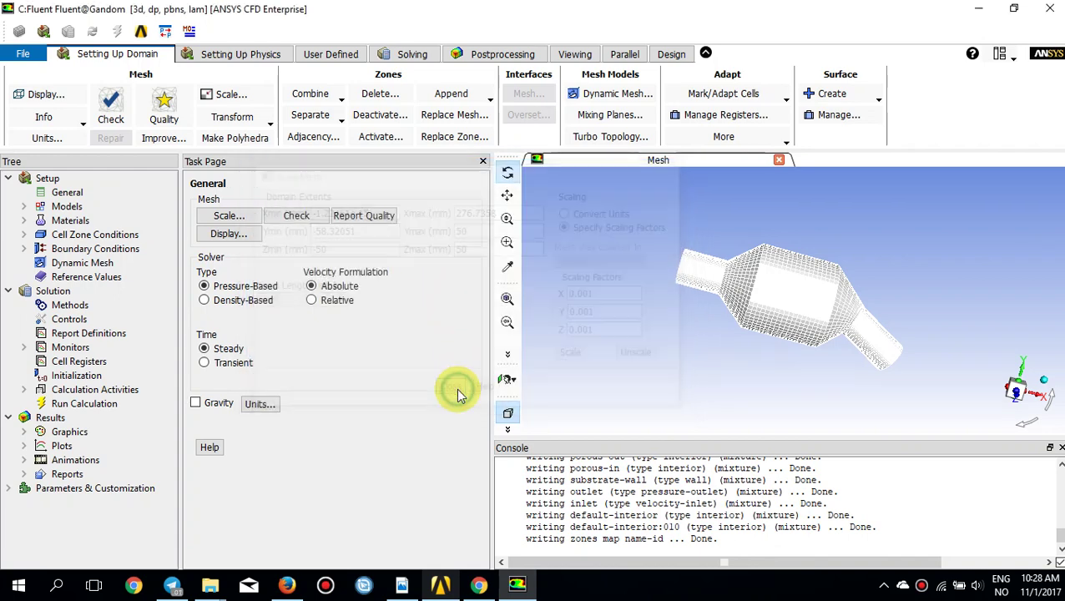
pyautogui.click(98, 113)
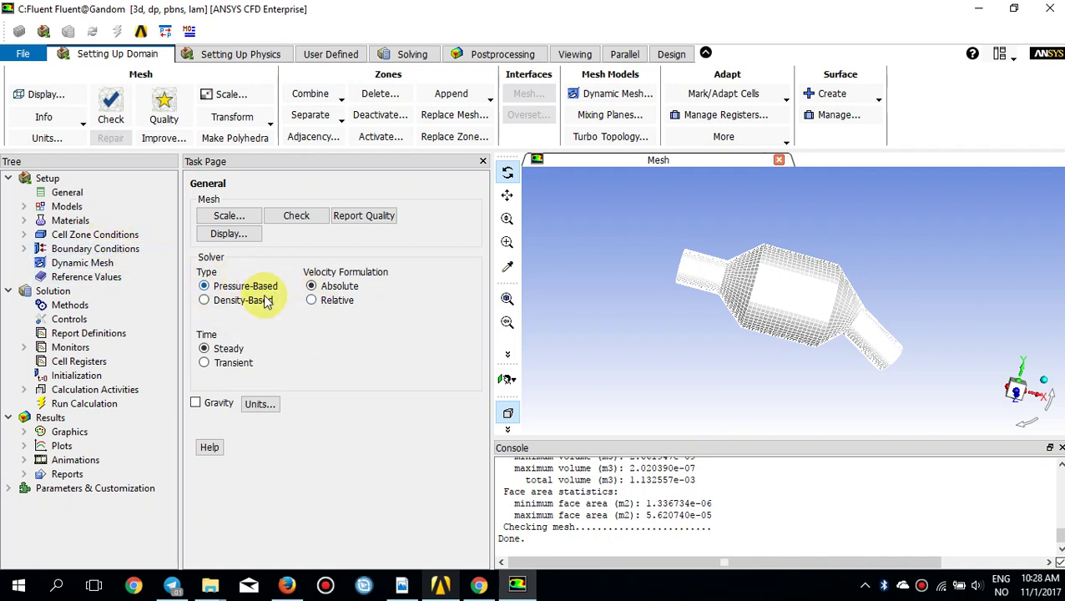
# Set the viscous model to k-epsilon (2 eqn), keeping the Standard variant and Standard Wall Functions
pyautogui.click(23, 206)
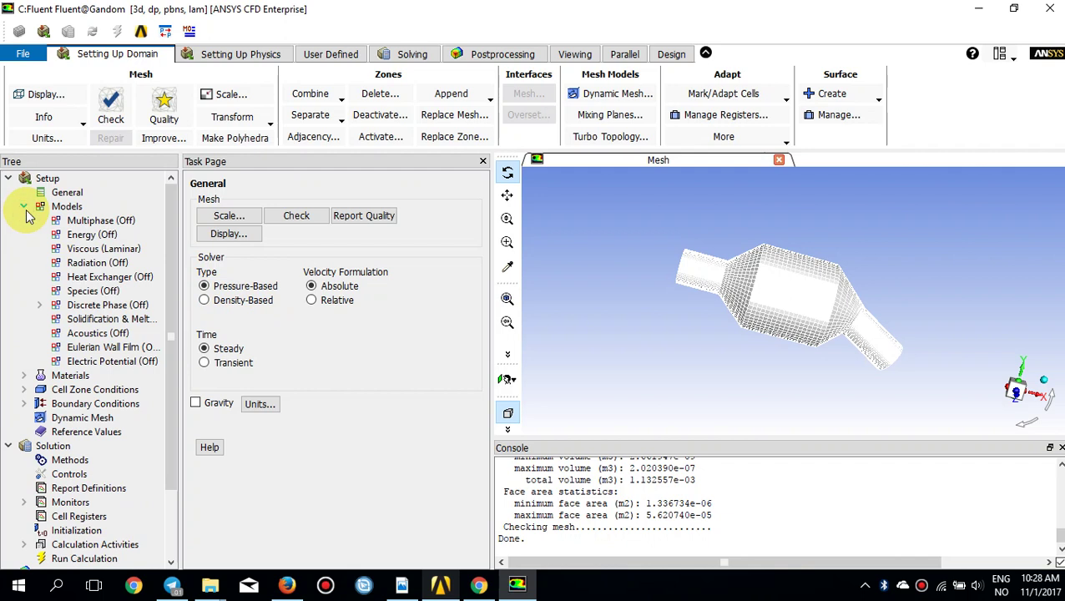
pyautogui.click(94, 251)
pyautogui.doubleClick(93, 250)
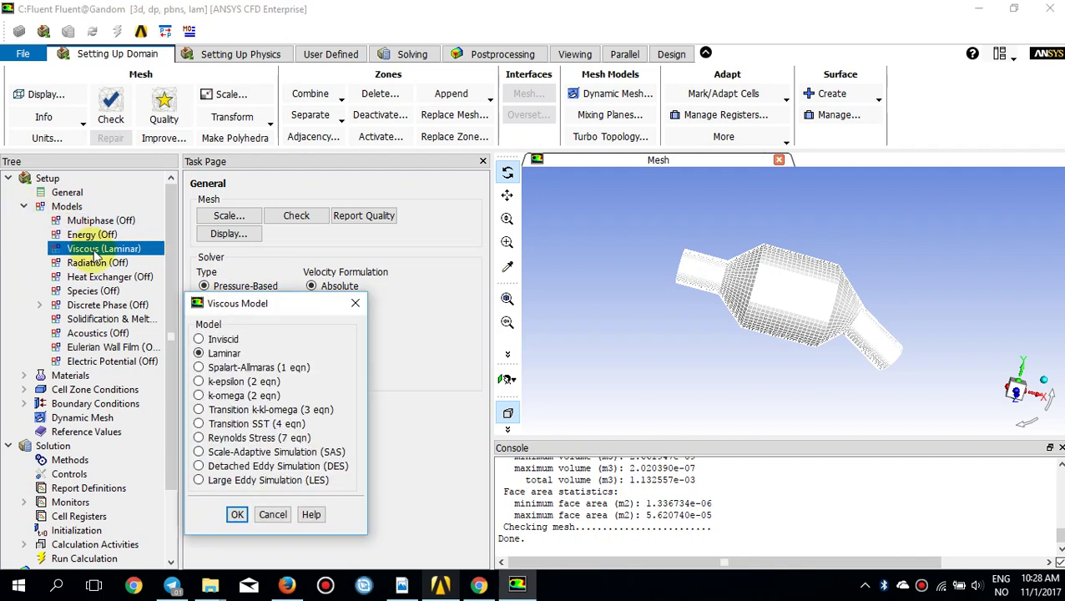
pyautogui.click(235, 381)
pyautogui.moveTo(295, 252); pyautogui.dragTo(501, 107)
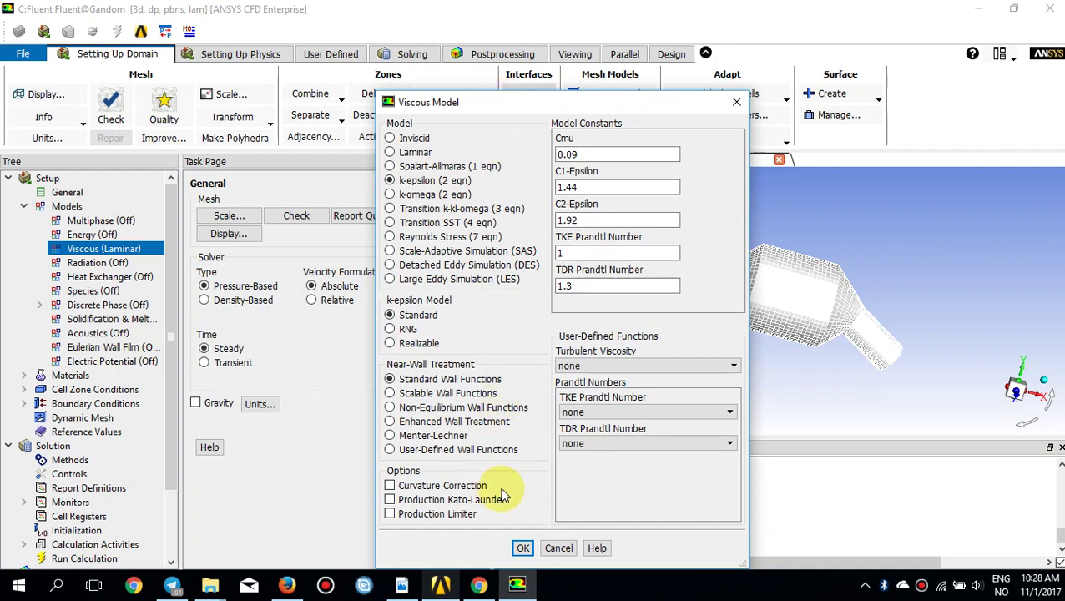
pyautogui.click(523, 547)
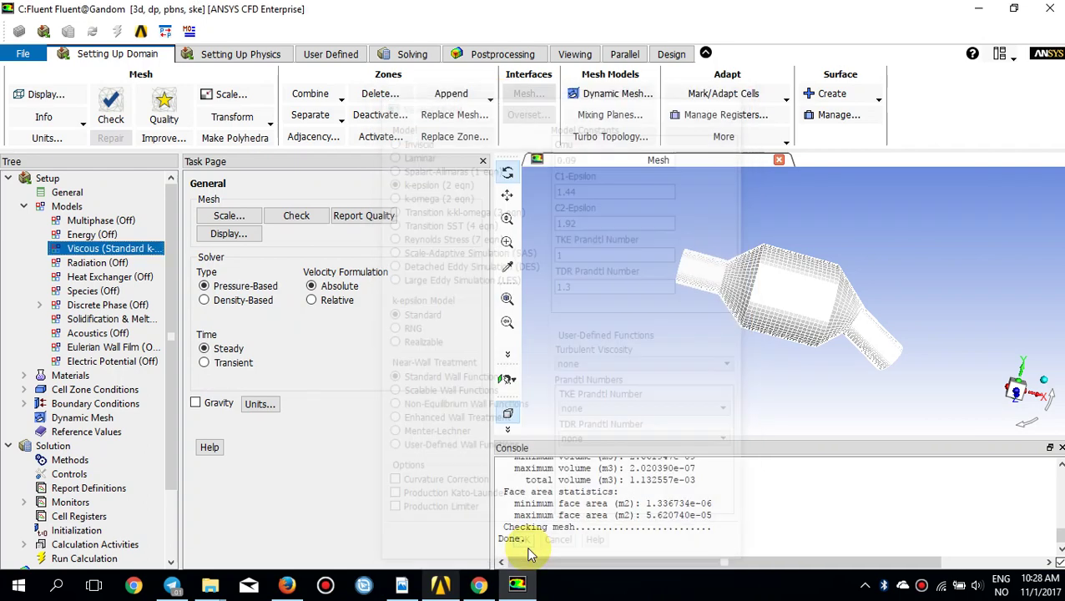
# Open the Fluent database of fluid materials from the properties of the air material
pyautogui.click(24, 375)
pyautogui.click(39, 390)
pyautogui.click(77, 390)
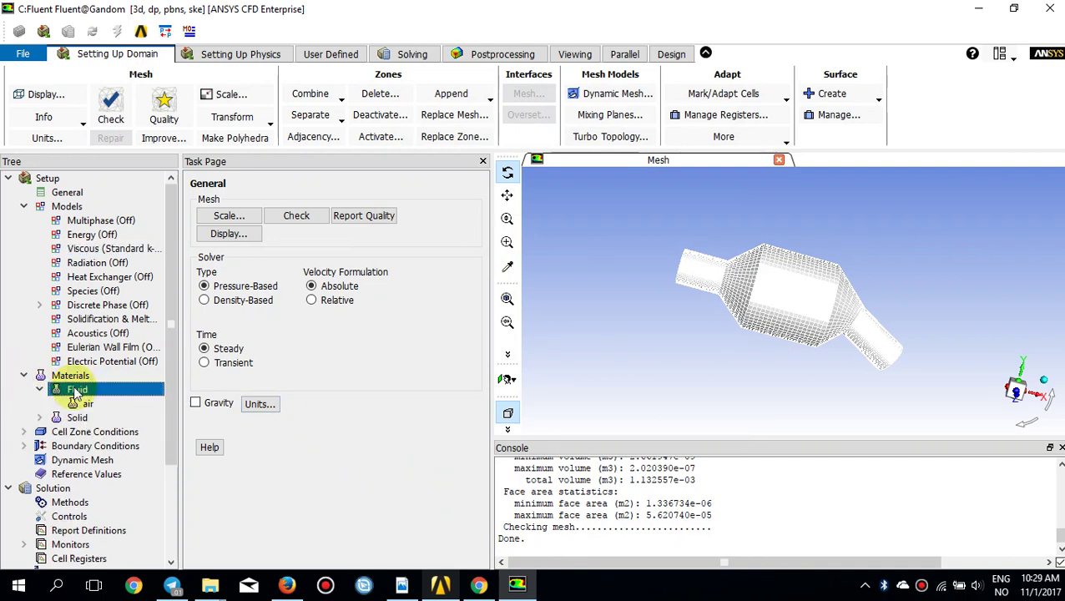
pyautogui.doubleClick(75, 389)
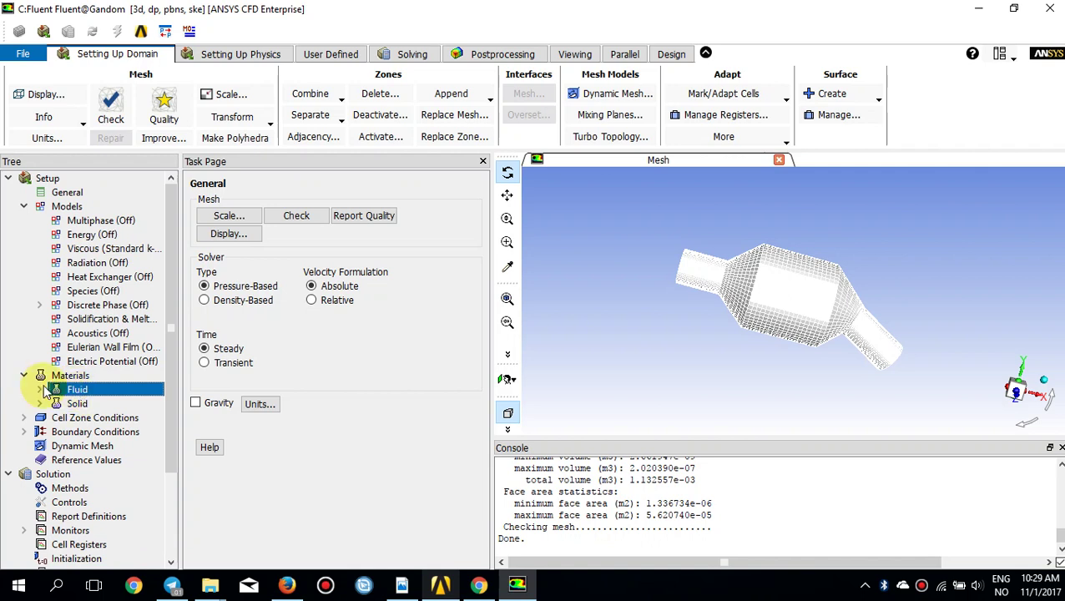
pyautogui.click(39, 390)
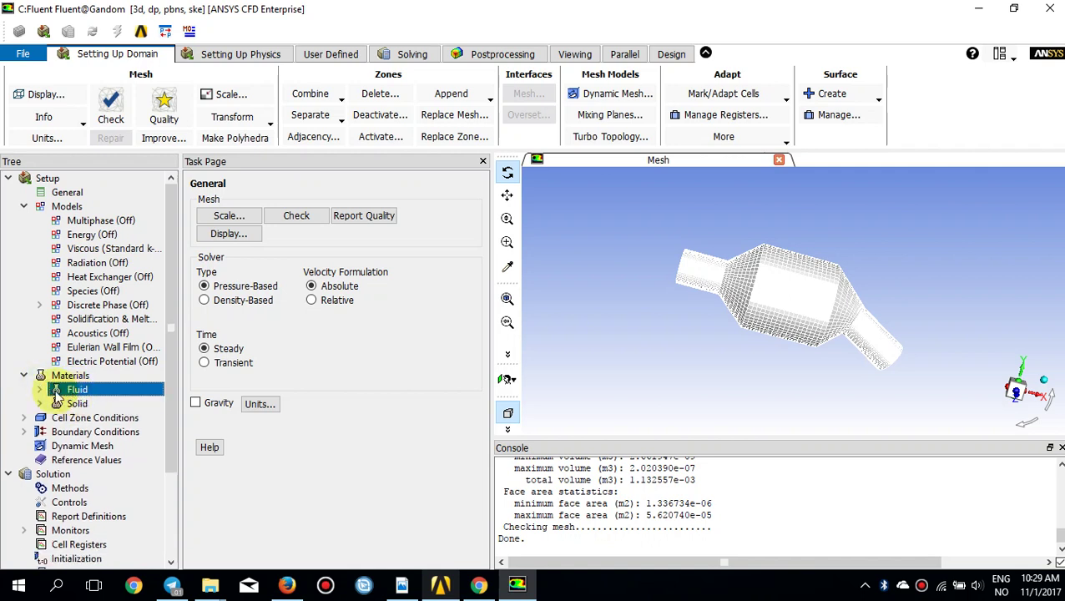
pyautogui.click(39, 389)
pyautogui.doubleClick(80, 403)
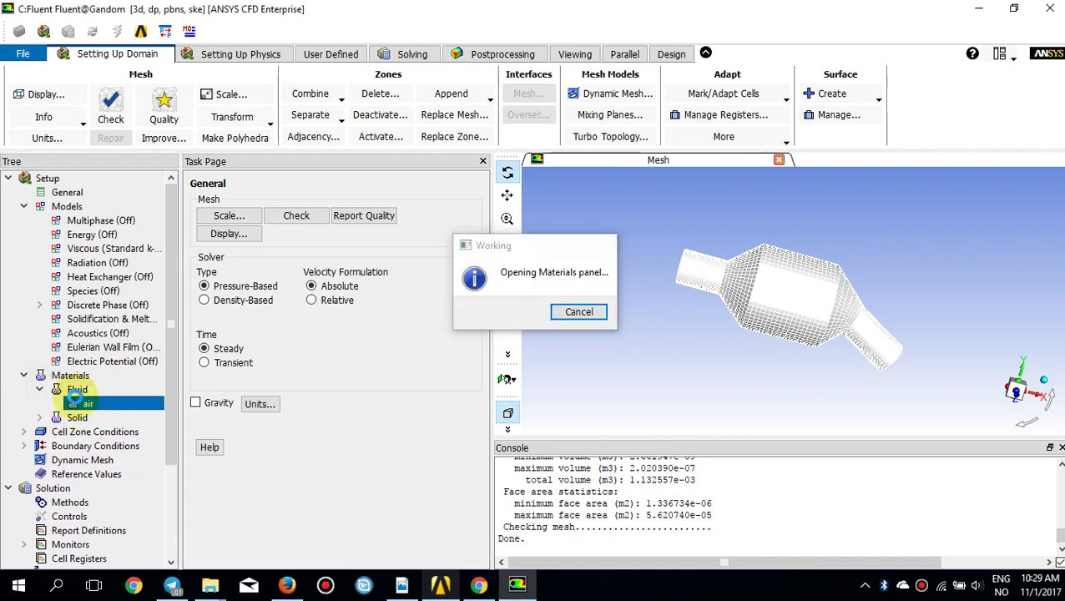
pyautogui.moveTo(496, 303); pyautogui.dragTo(614, 163)
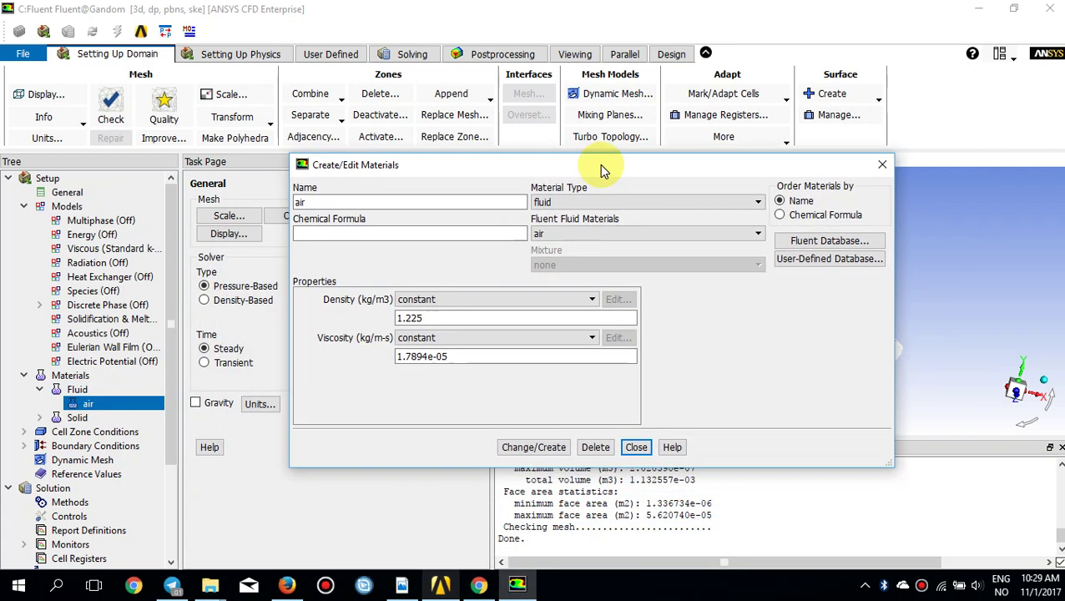
pyautogui.click(825, 241)
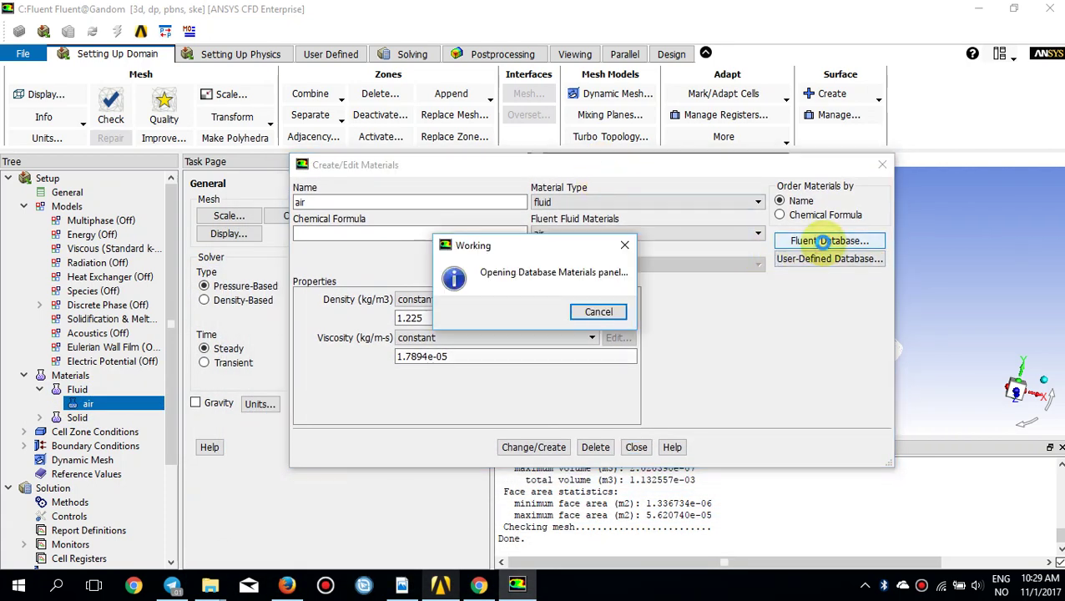
pyautogui.moveTo(532, 242); pyautogui.dragTo(536, 236)
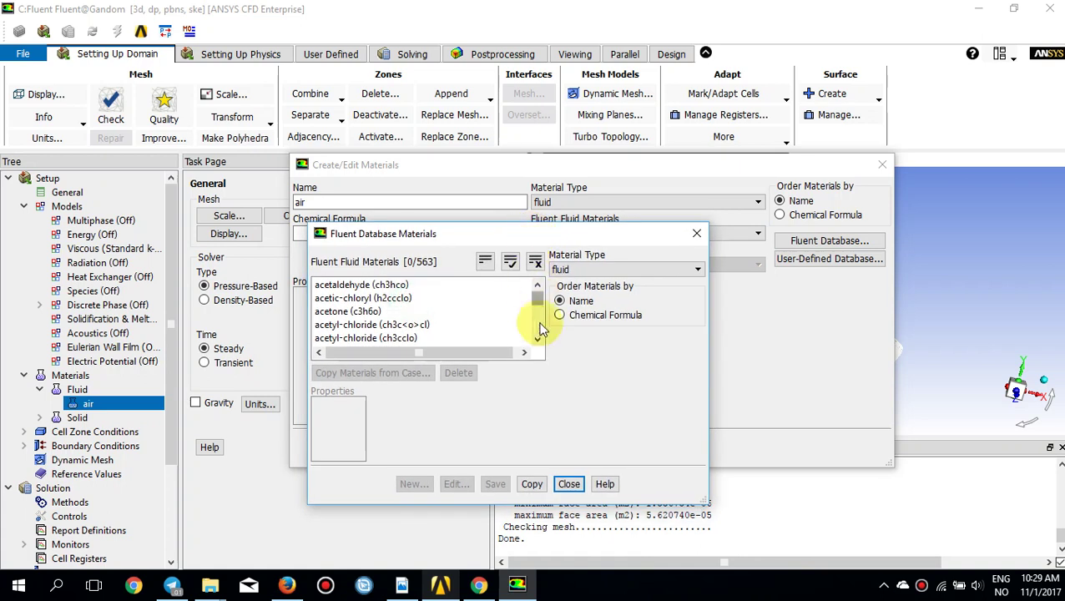
# Copy nitrogen (n2) from the Fluent database into the case's fluid materials and finish material editing
pyautogui.moveTo(706, 502); pyautogui.dragTo(808, 572)
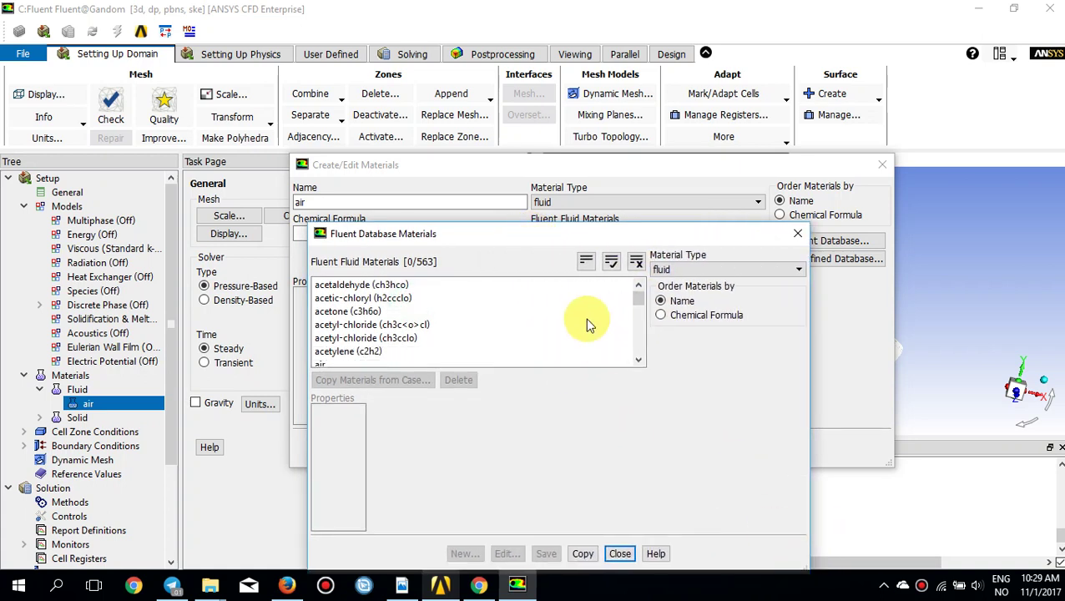
pyautogui.scroll(-5, 640, 325)
pyautogui.scroll(-20, 640, 328)
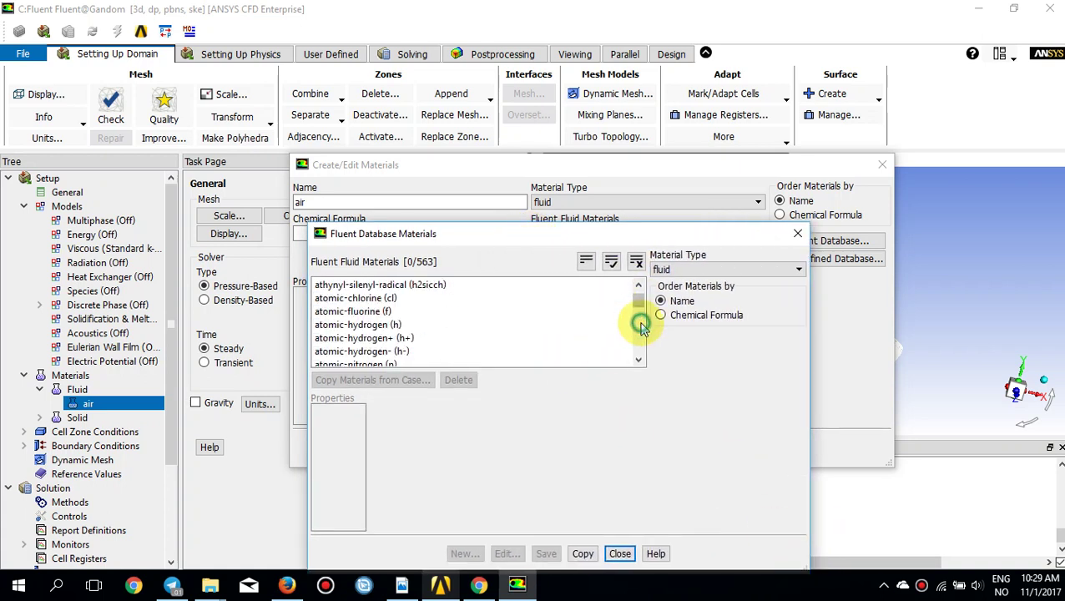
pyautogui.scroll(-20, 641, 328)
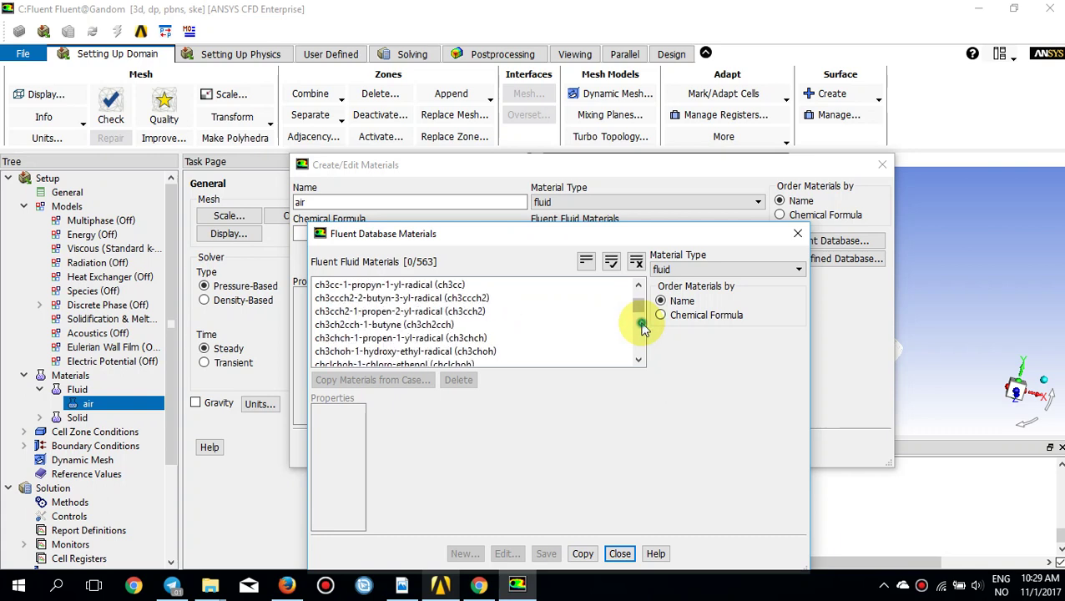
pyautogui.scroll(-20, 641, 327)
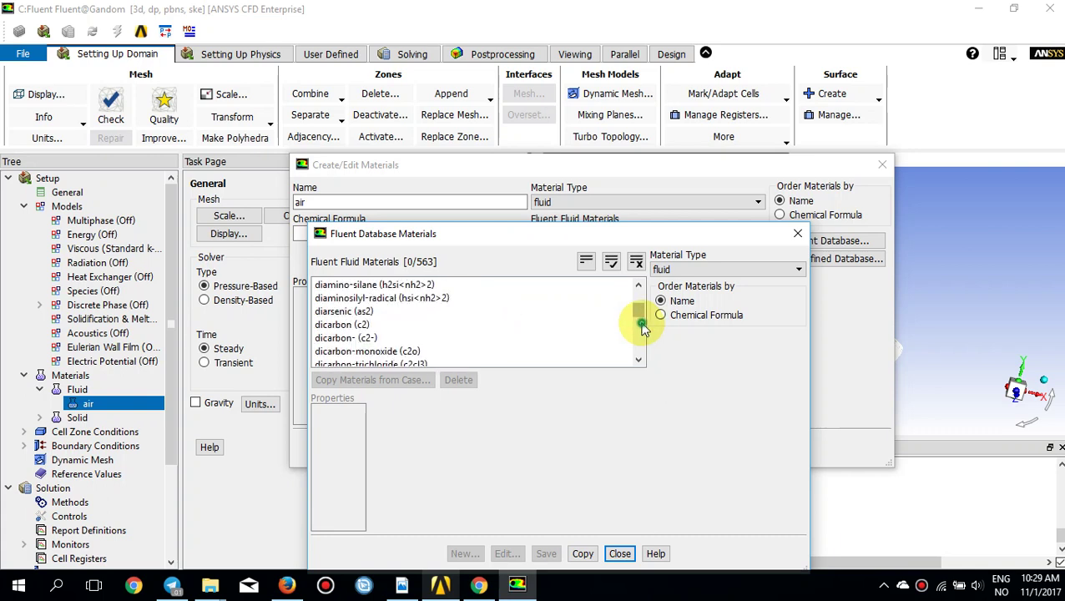
pyautogui.moveTo(637, 326); pyautogui.dragTo(637, 341)
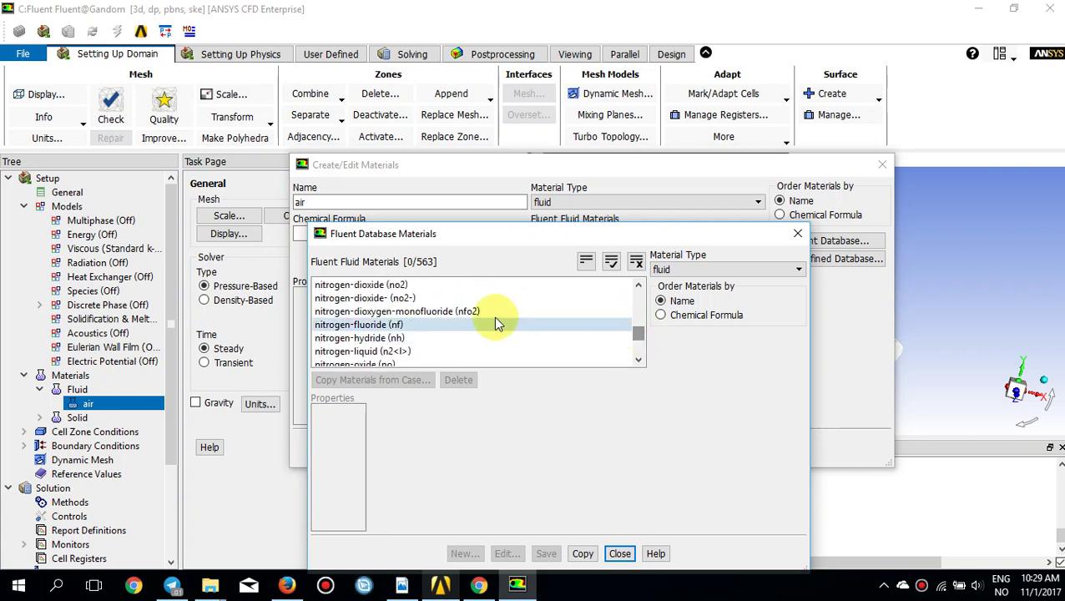
pyautogui.scroll(2, 440, 308)
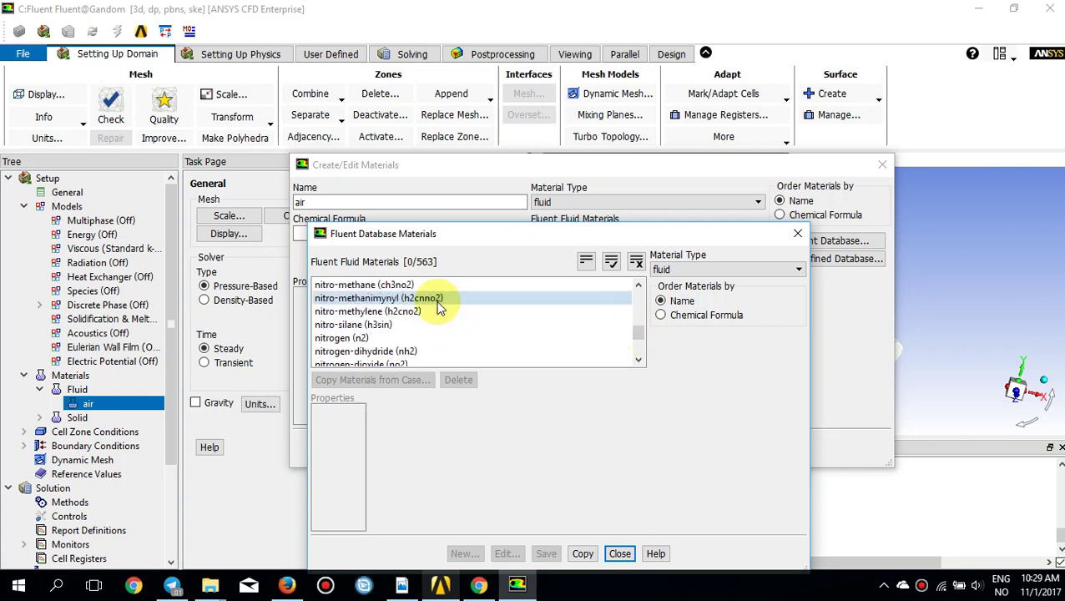
pyautogui.click(375, 338)
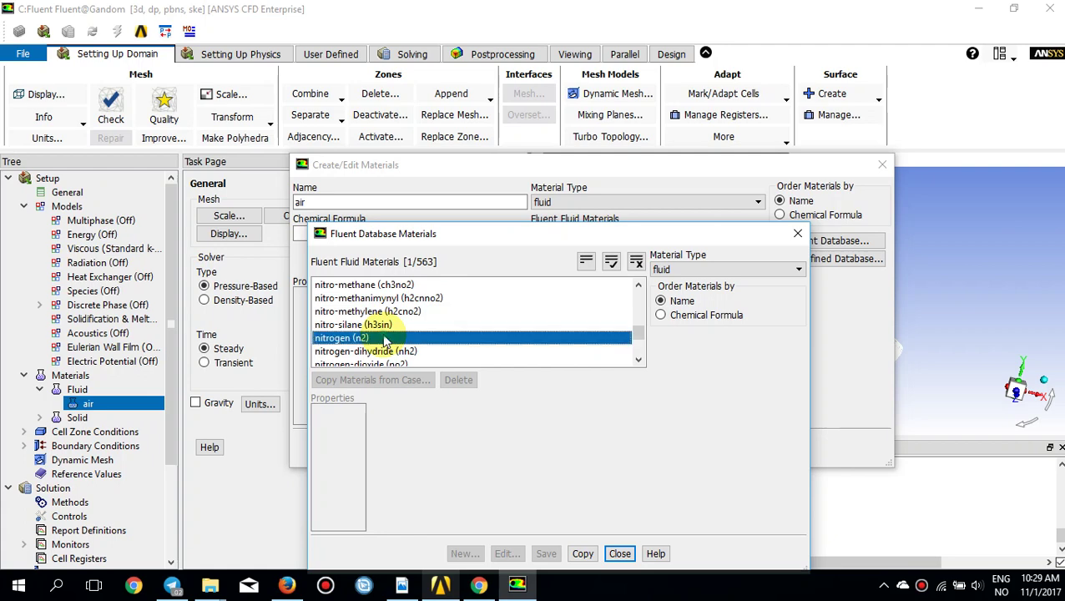
pyautogui.moveTo(538, 249); pyautogui.dragTo(593, 129)
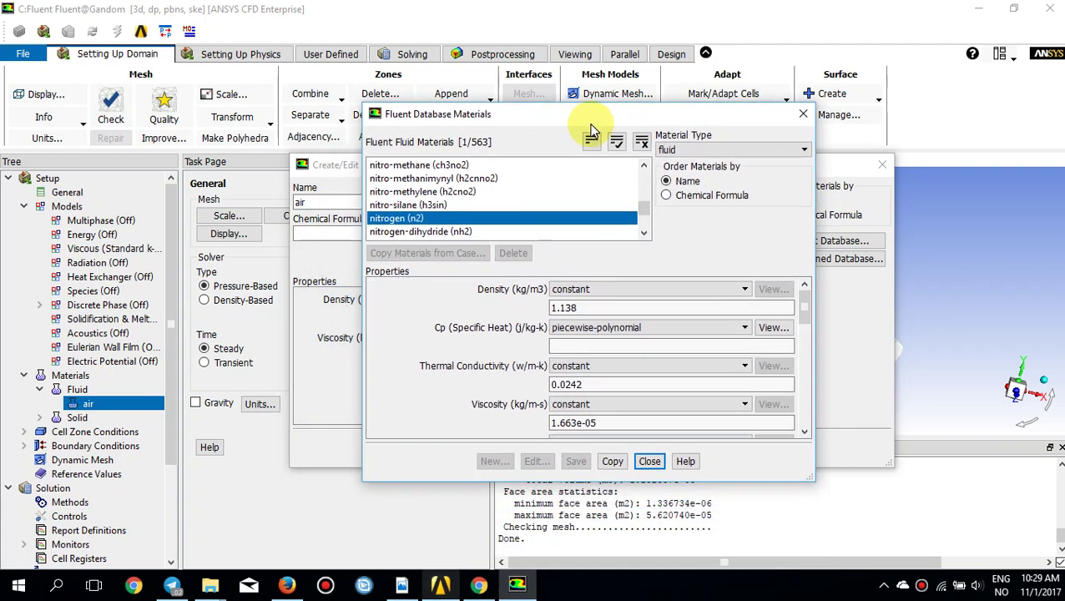
pyautogui.click(614, 462)
pyautogui.click(650, 461)
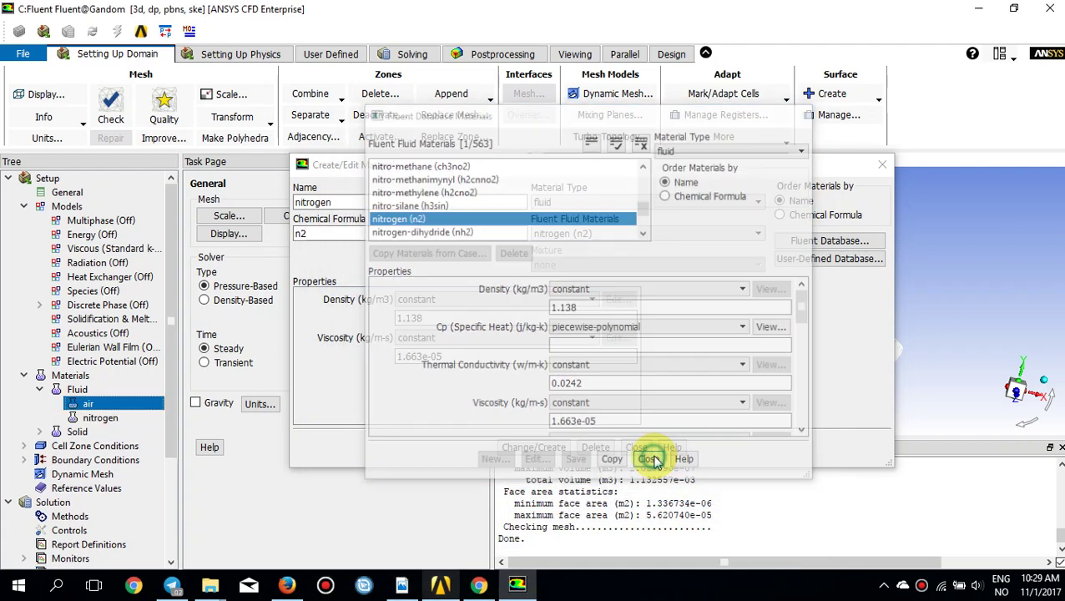
pyautogui.click(883, 165)
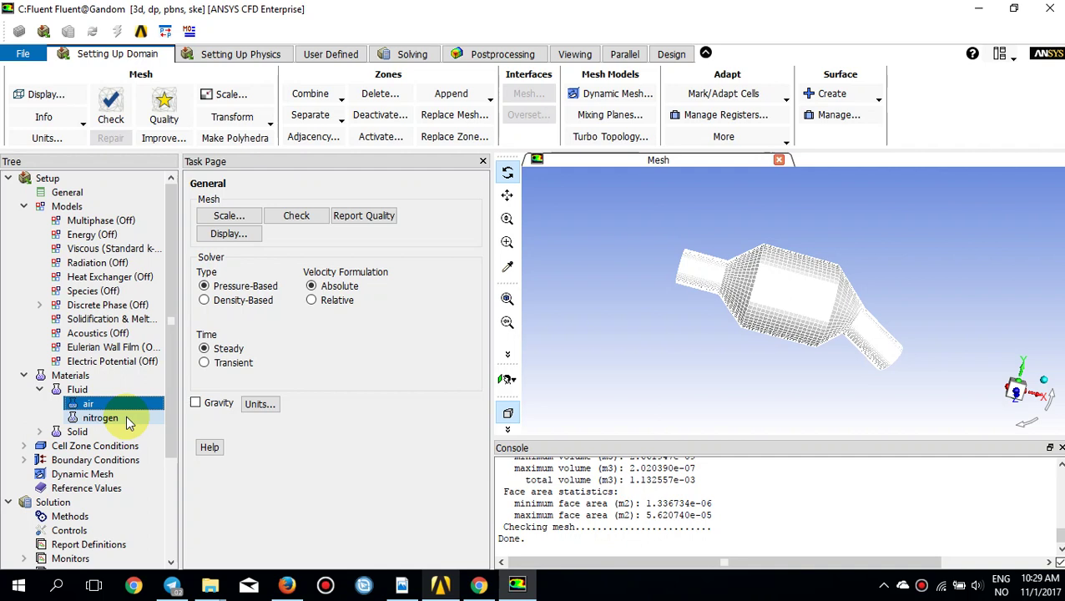
# Assign nitrogen as the material of the fluid cell zone and apply the change
pyautogui.click(25, 445)
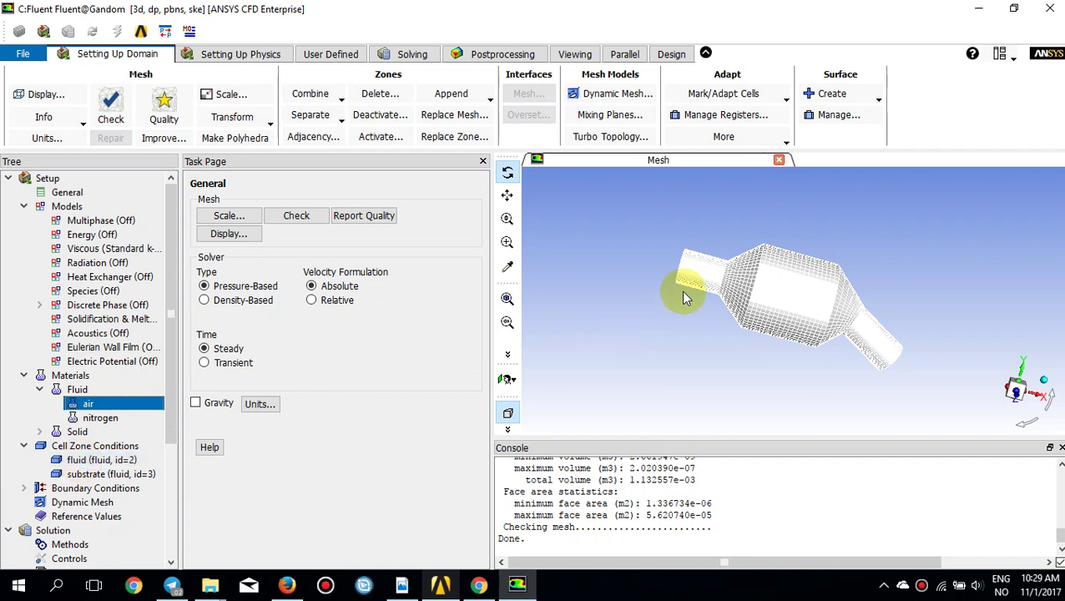
pyautogui.click(92, 460)
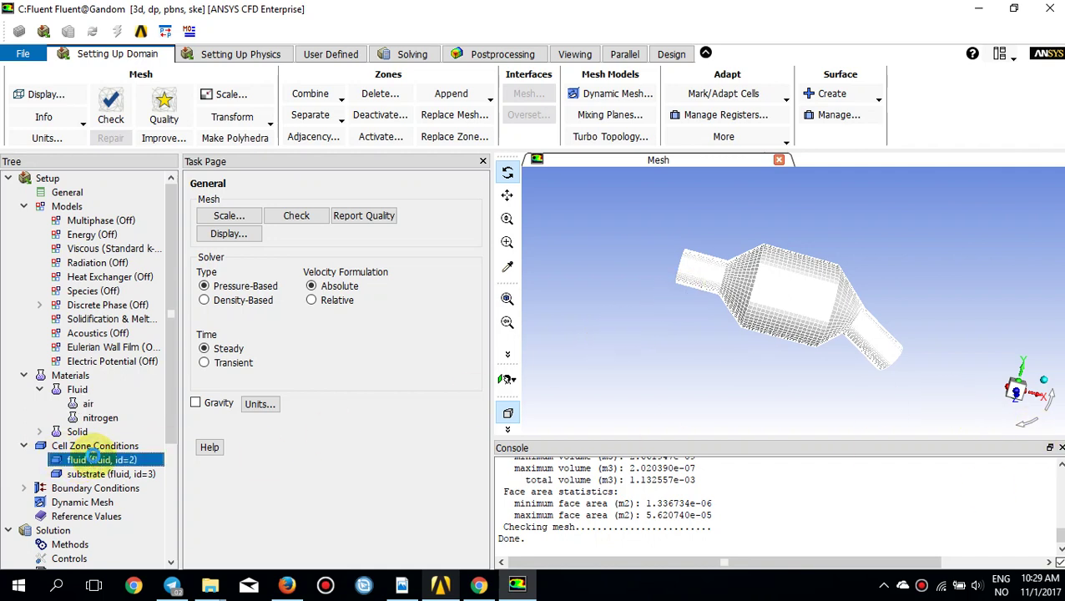
pyautogui.doubleClick(99, 460)
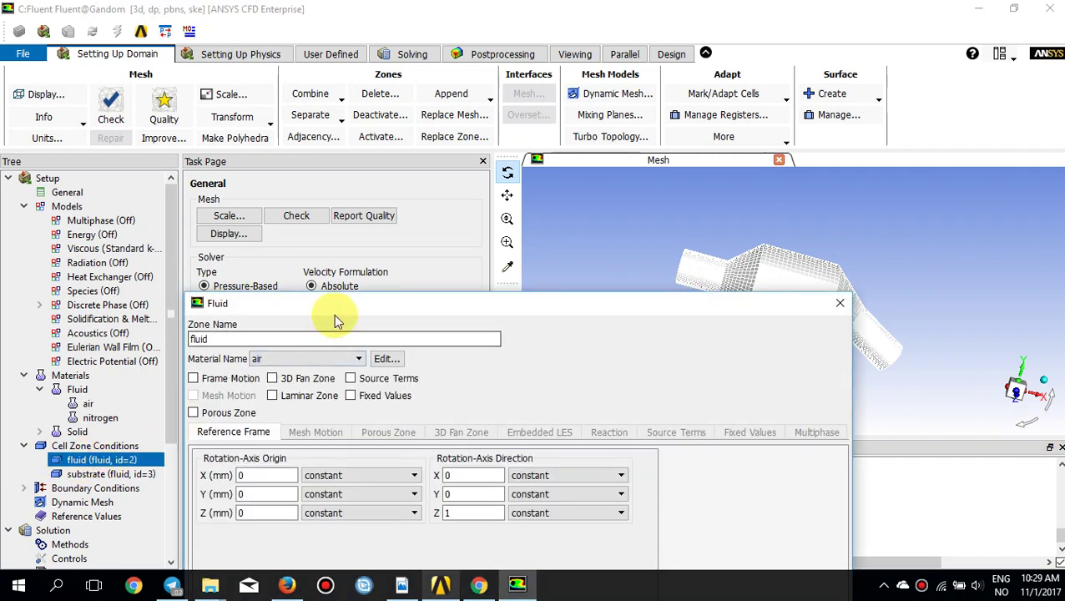
pyautogui.moveTo(351, 302); pyautogui.dragTo(411, 166)
pyautogui.click(355, 271)
pyautogui.click(325, 285)
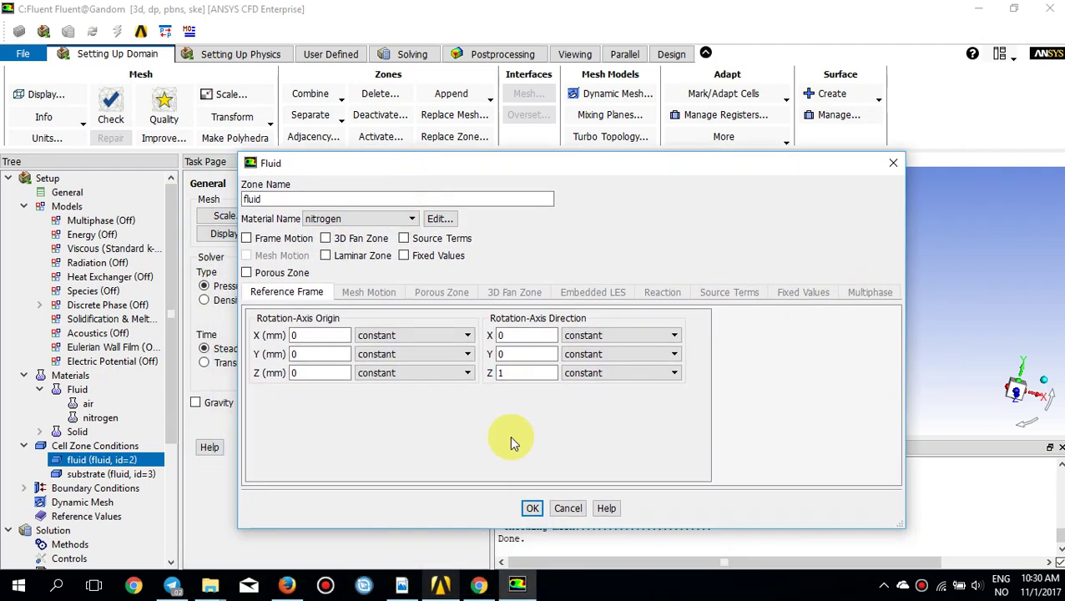
pyautogui.click(531, 509)
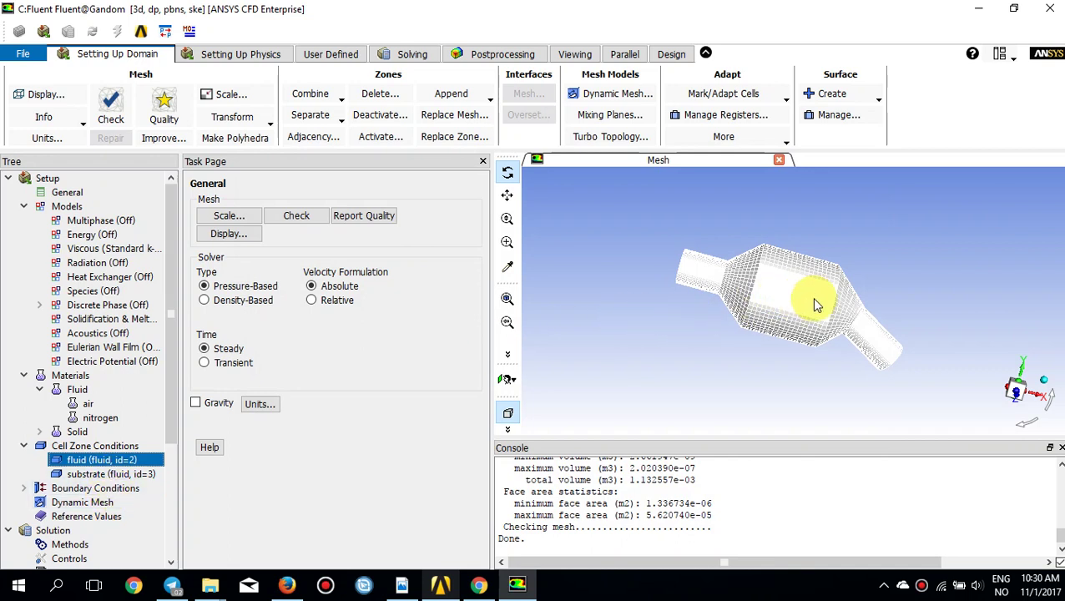
# Set the material of the substrate cell zone to nitrogen
pyautogui.click(87, 473)
pyautogui.doubleClick(87, 473)
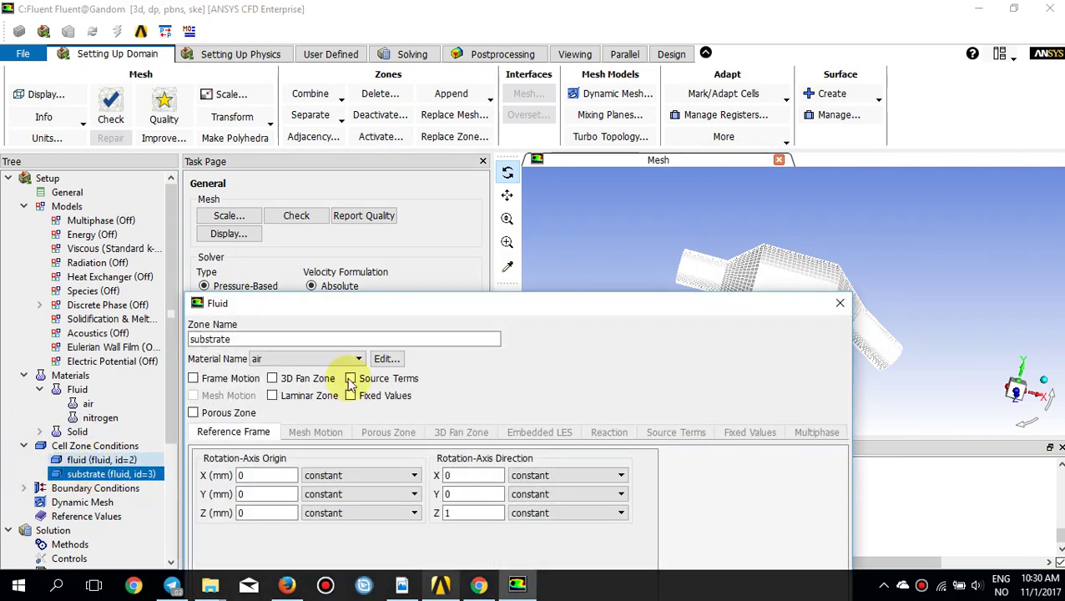
pyautogui.moveTo(464, 313); pyautogui.dragTo(566, 208)
pyautogui.click(440, 257)
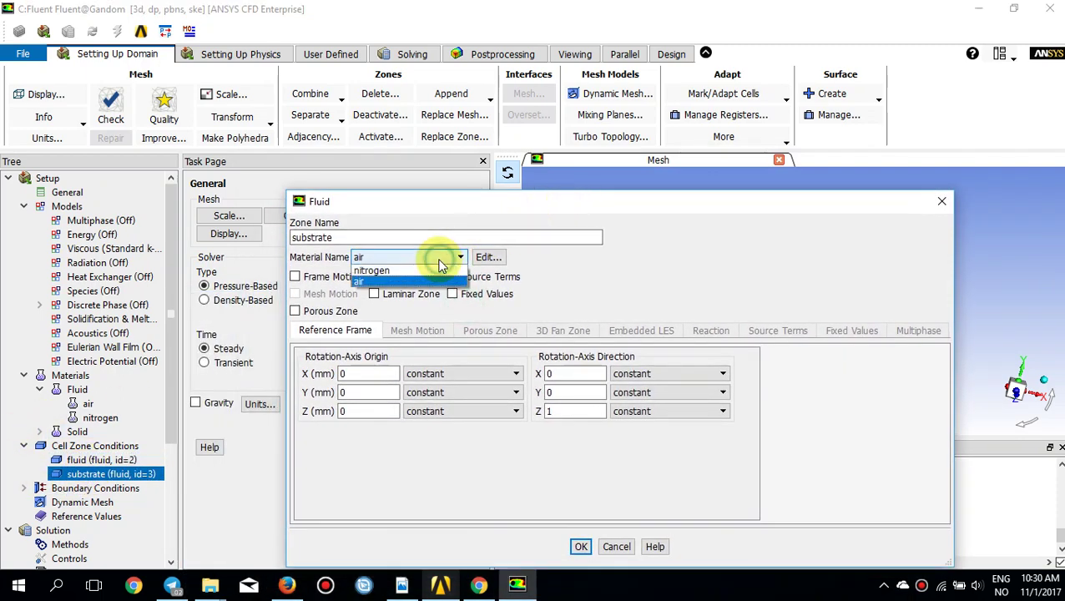
pyautogui.click(424, 272)
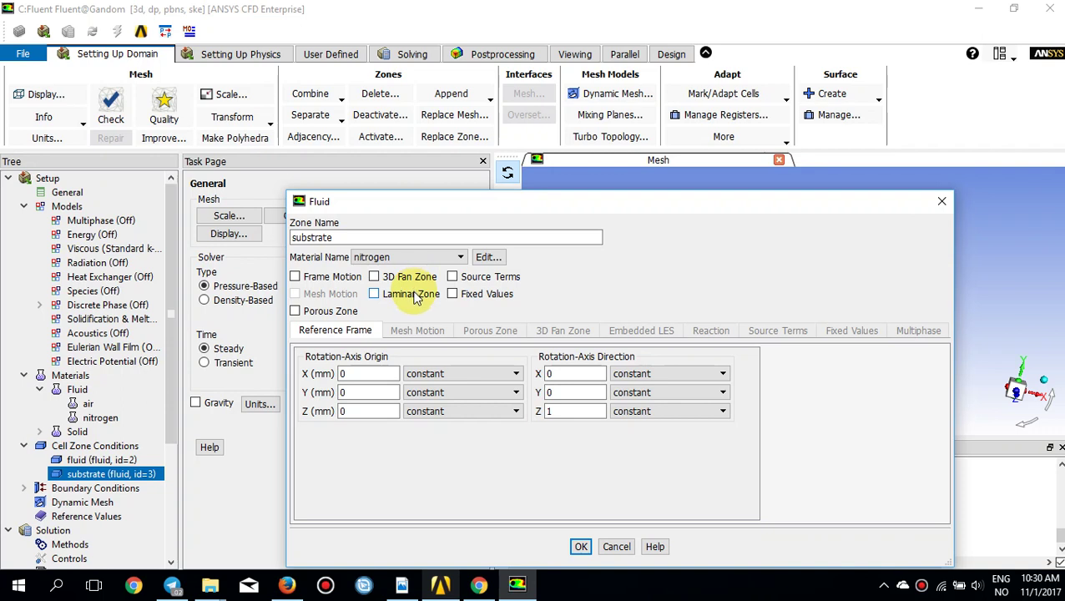
# Enable Laminar Zone and Porous Zone for the substrate and open its porous zone settings
pyautogui.click(415, 296)
pyautogui.click(342, 311)
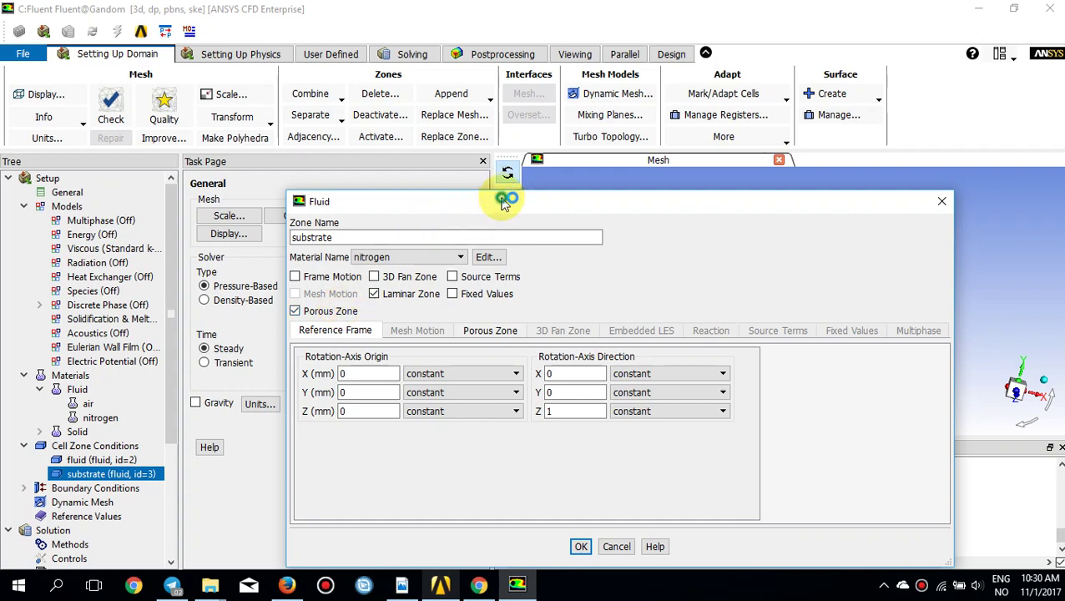
pyautogui.moveTo(505, 195); pyautogui.dragTo(533, 92)
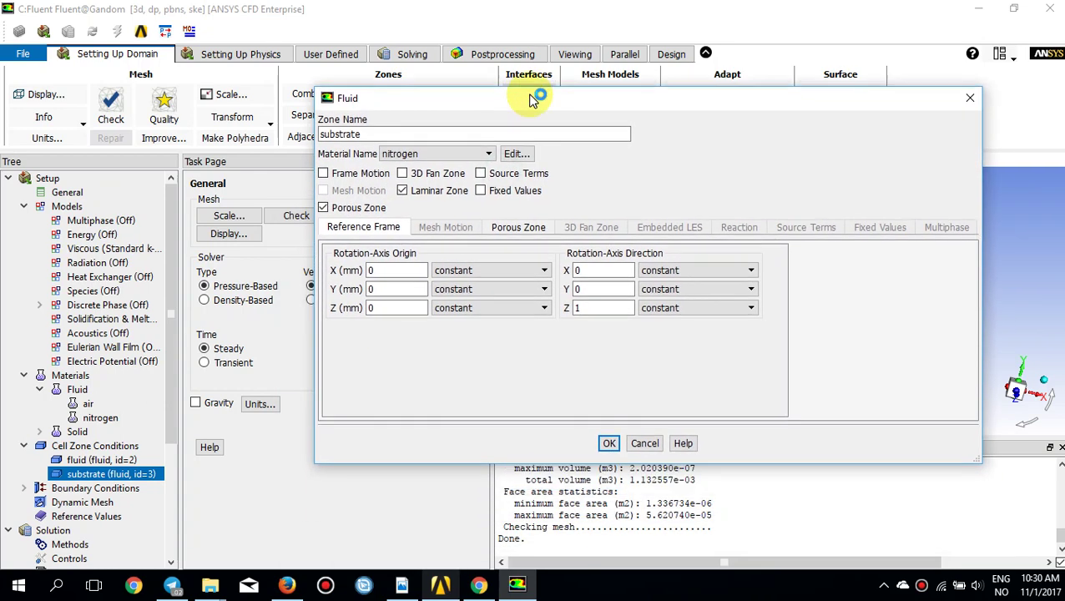
pyautogui.click(513, 238)
pyautogui.moveTo(556, 110); pyautogui.dragTo(558, 87)
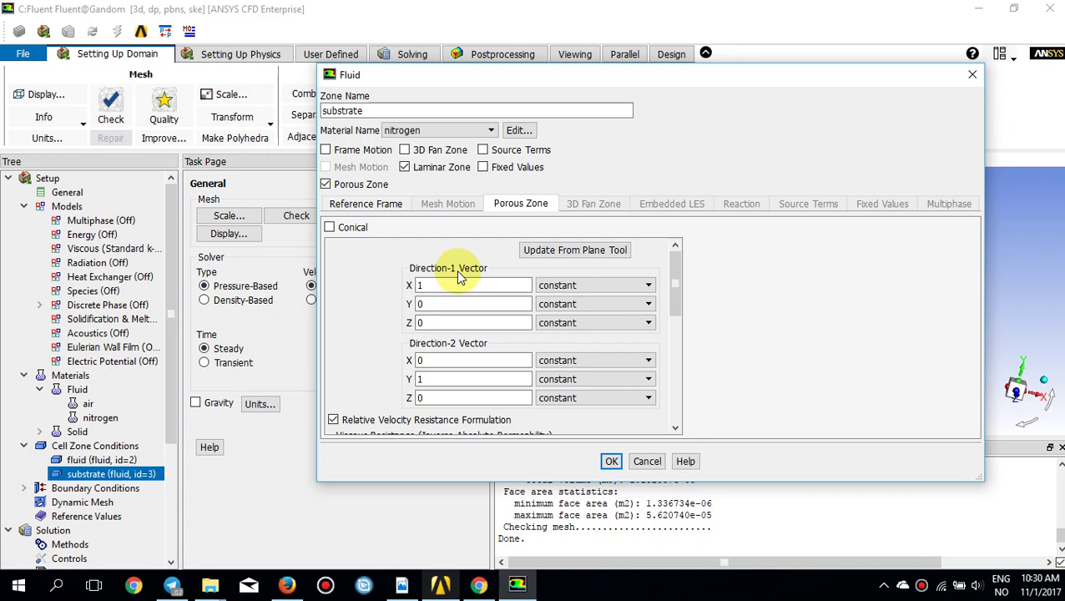
# Examine the Direction-1 and Direction-2 vector components of the substrate's porous zone
pyautogui.scroll(-1, 476, 321)
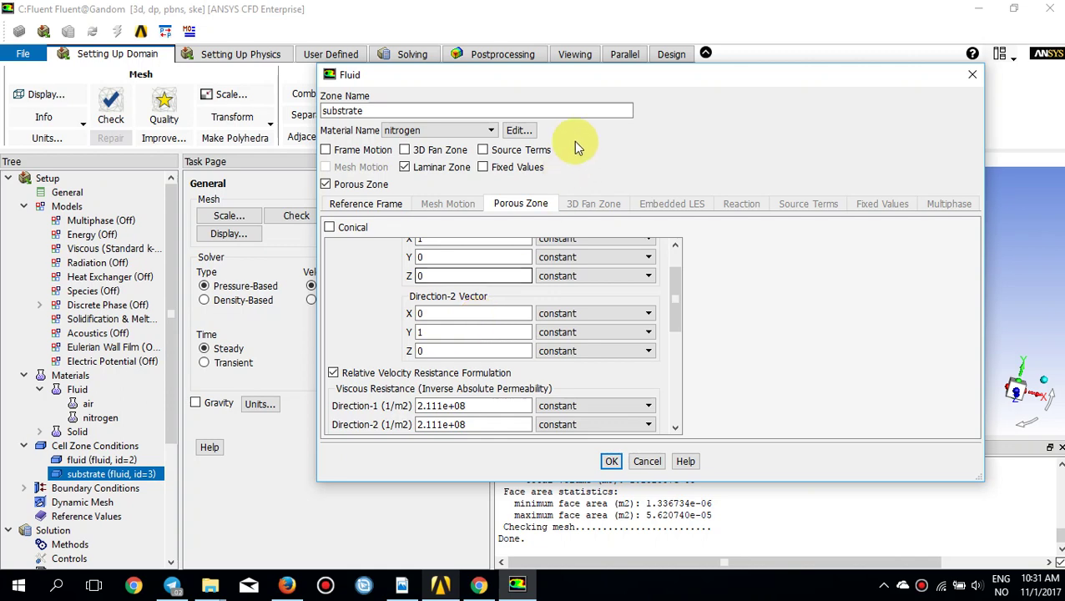
pyautogui.moveTo(601, 79); pyautogui.dragTo(346, 114)
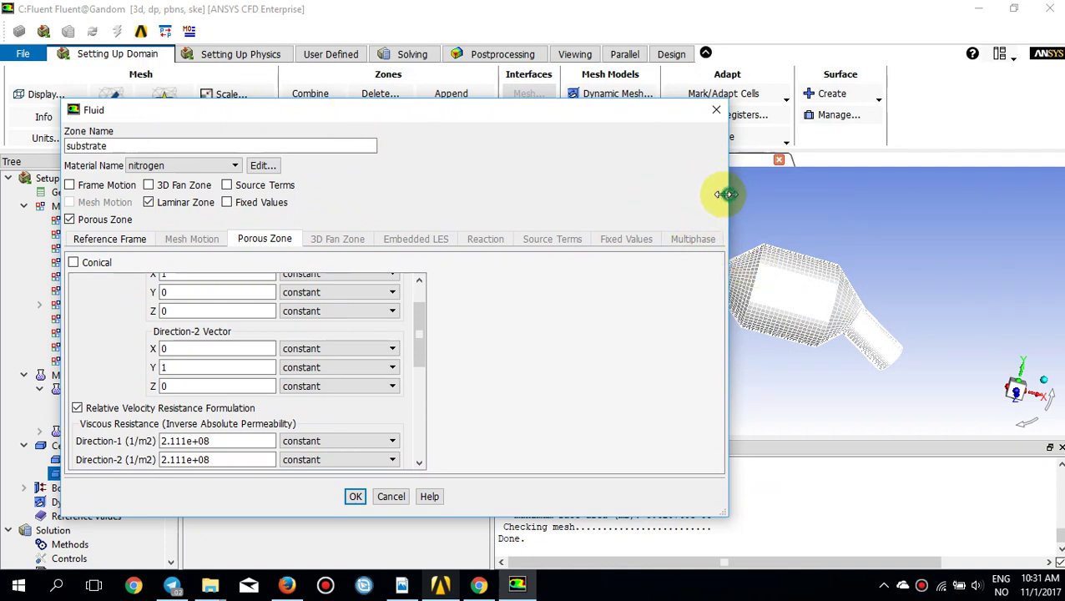
pyautogui.moveTo(727, 197); pyautogui.dragTo(635, 197)
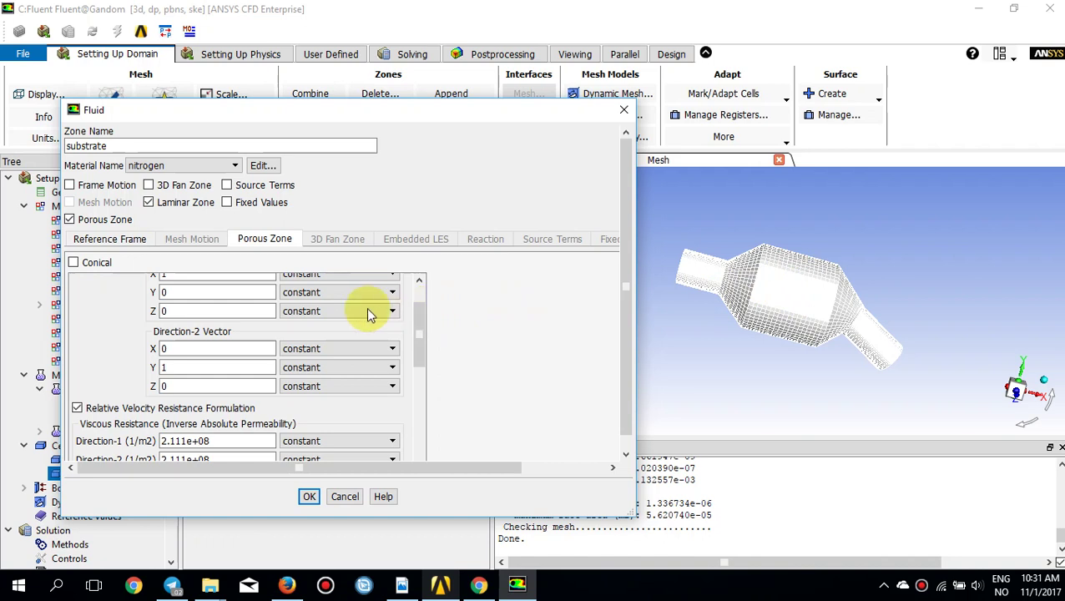
pyautogui.scroll(2, 326, 328)
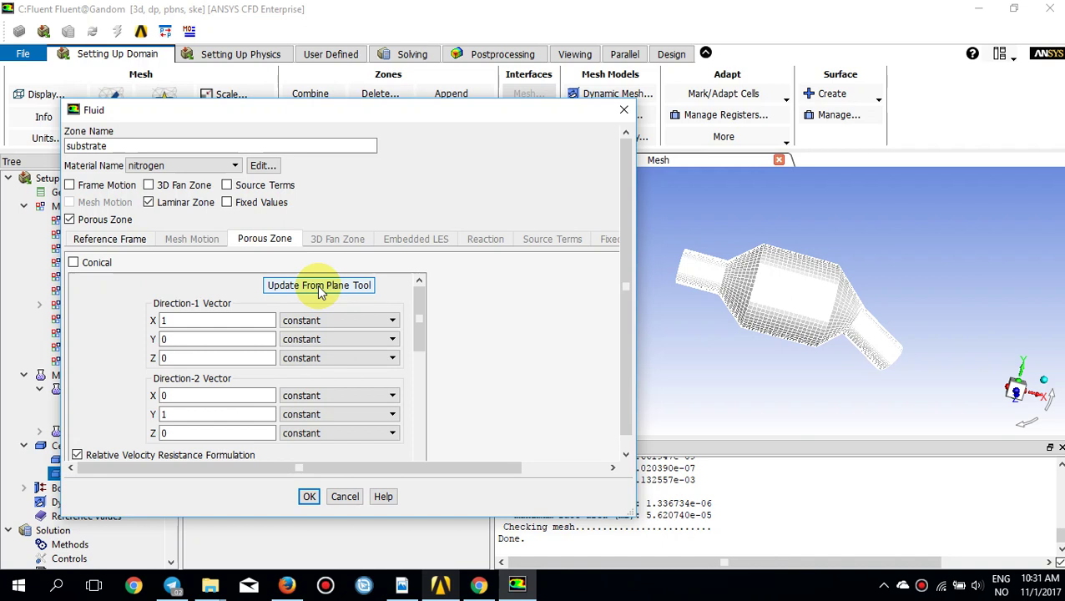
pyautogui.click(226, 321)
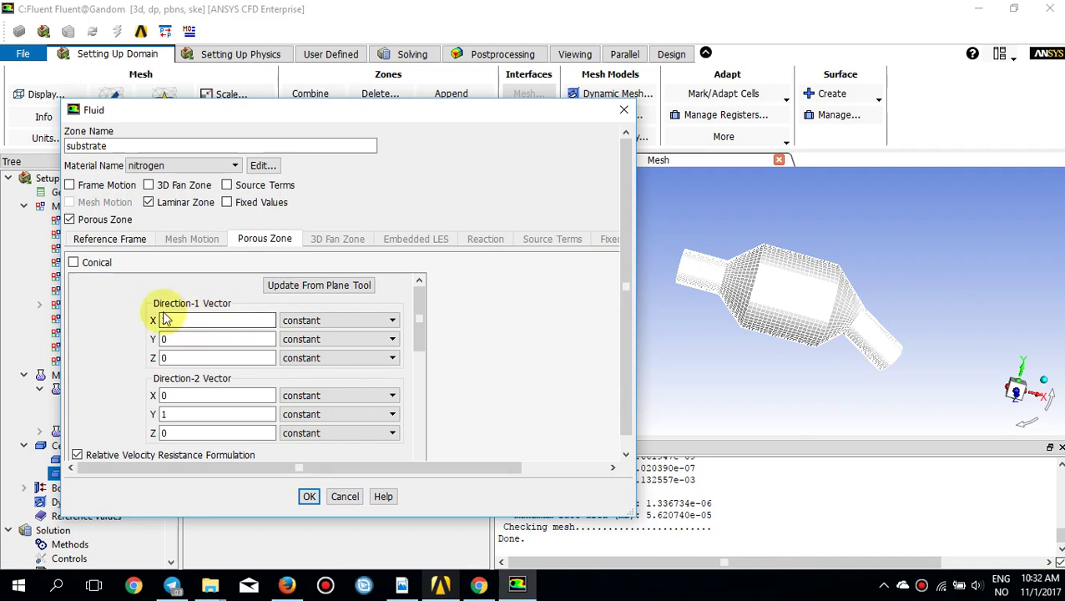
pyautogui.click(181, 358)
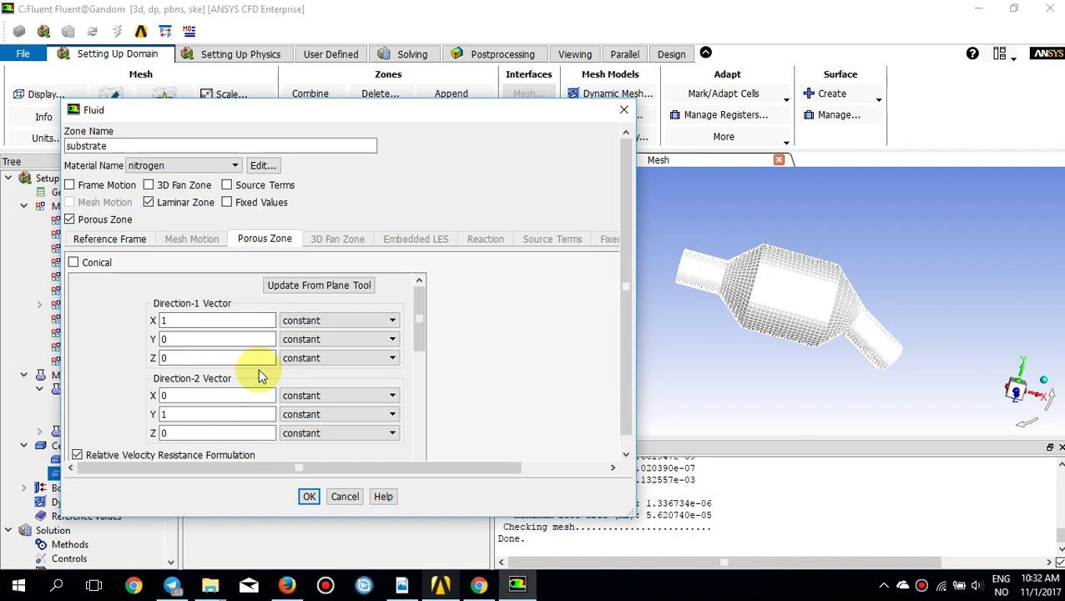
# Set the substrate's viscous resistance to 3.846e7 1/m2 in all three directions
pyautogui.scroll(-2, 258, 369)
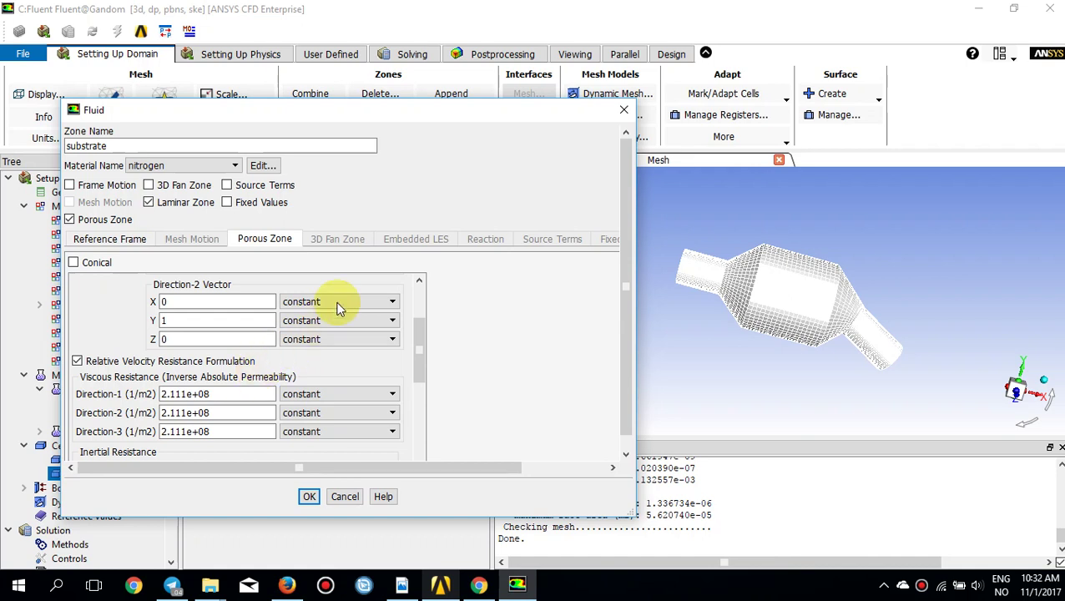
pyautogui.doubleClick(230, 394)
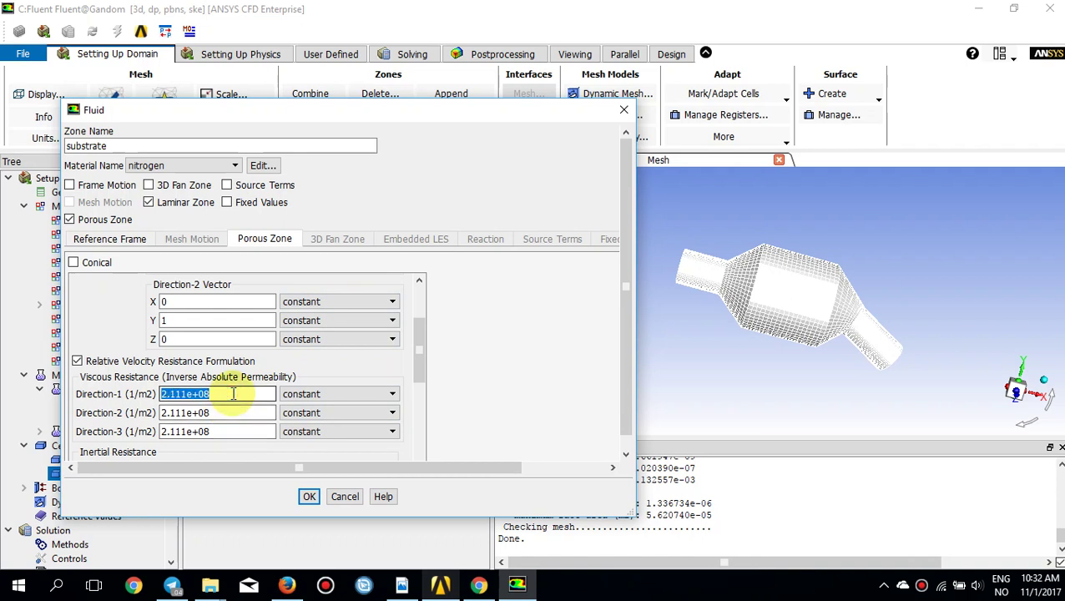
pyautogui.write('3.846e7')
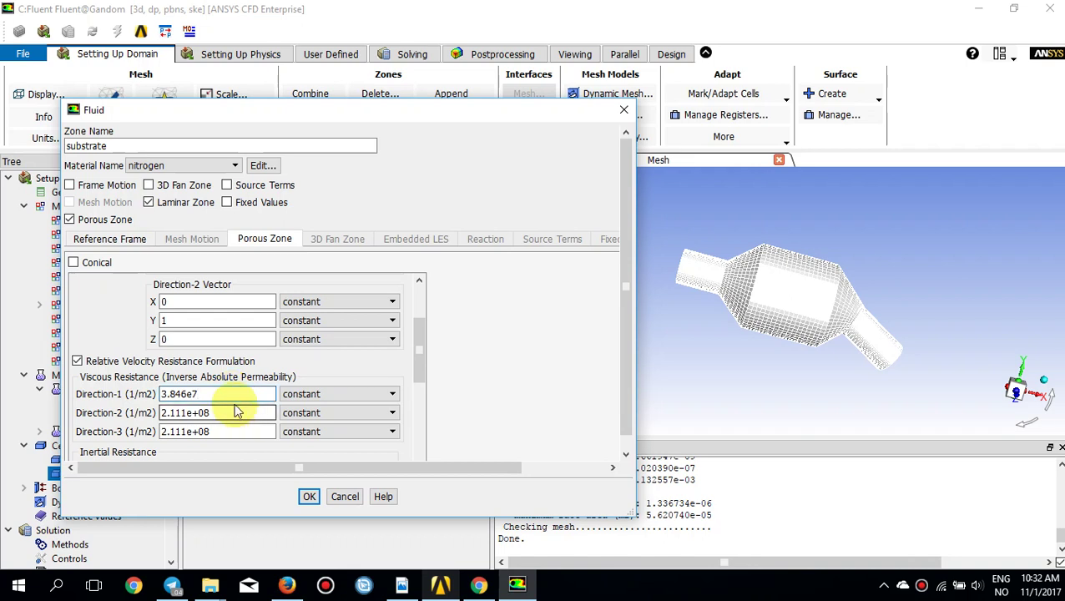
pyautogui.doubleClick(235, 396)
pyautogui.hotkey('ctrl', 'c')
pyautogui.click(238, 414)
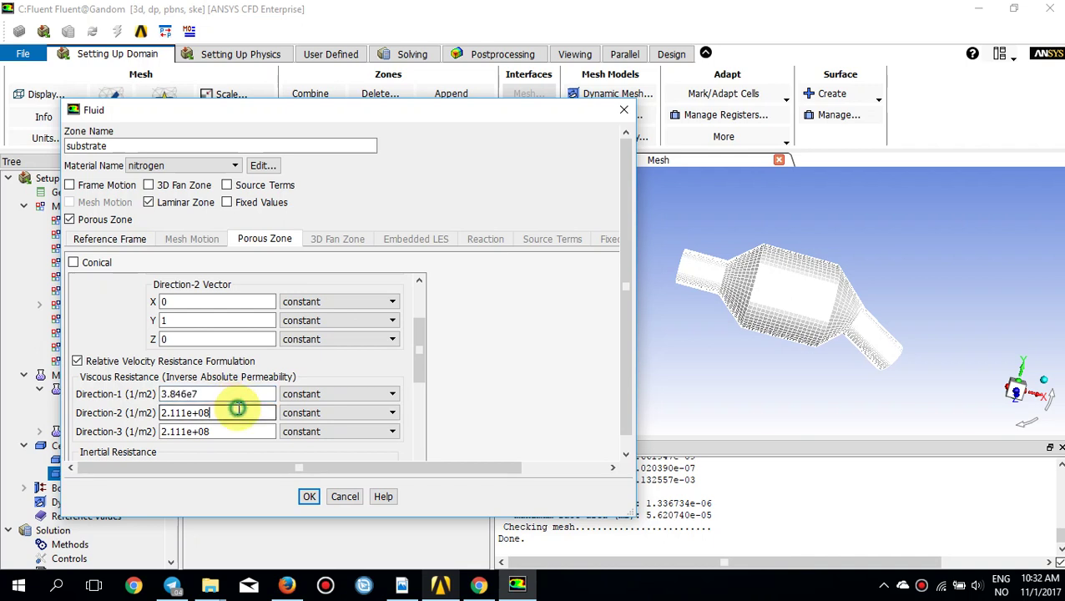
pyautogui.doubleClick(239, 414)
pyautogui.hotkey('ctrl', 'v')
pyautogui.doubleClick(238, 431)
pyautogui.hotkey('ctrl', 'v')
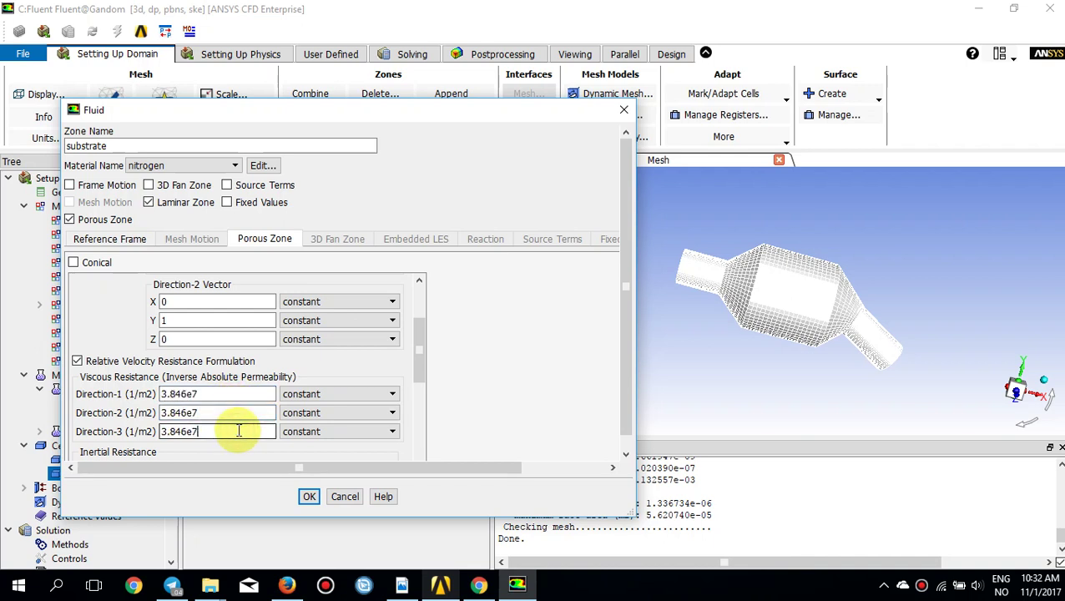
# Set the substrate's viscous resistance to 3.8461e10 in Direction-2 and 3.846e10 in Direction-3
pyautogui.click(234, 414)
pyautogui.write('10')
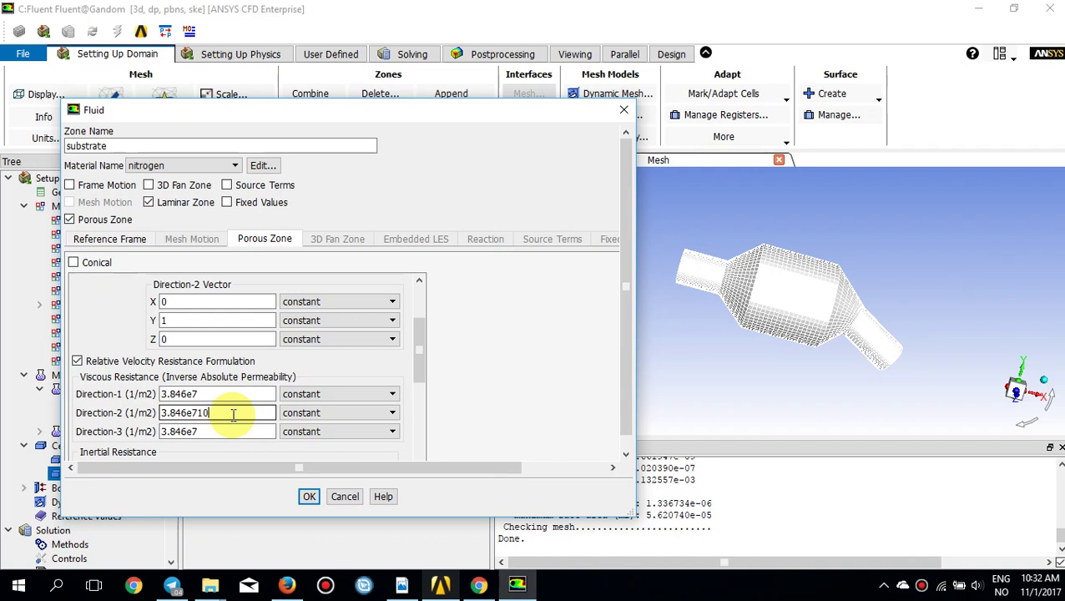
pyautogui.press('BackSpace')
pyautogui.press('BackSpace')
pyautogui.press('BackSpace')
pyautogui.press('BackSpace')
pyautogui.write('1e10')
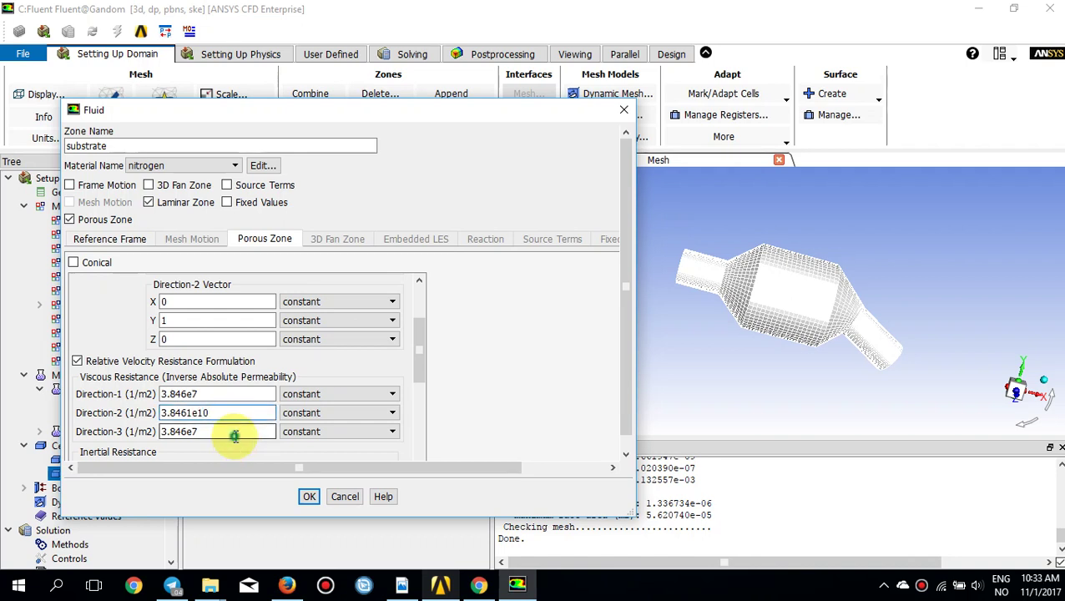
pyautogui.click(236, 433)
pyautogui.press('BackSpace')
pyautogui.write('10')
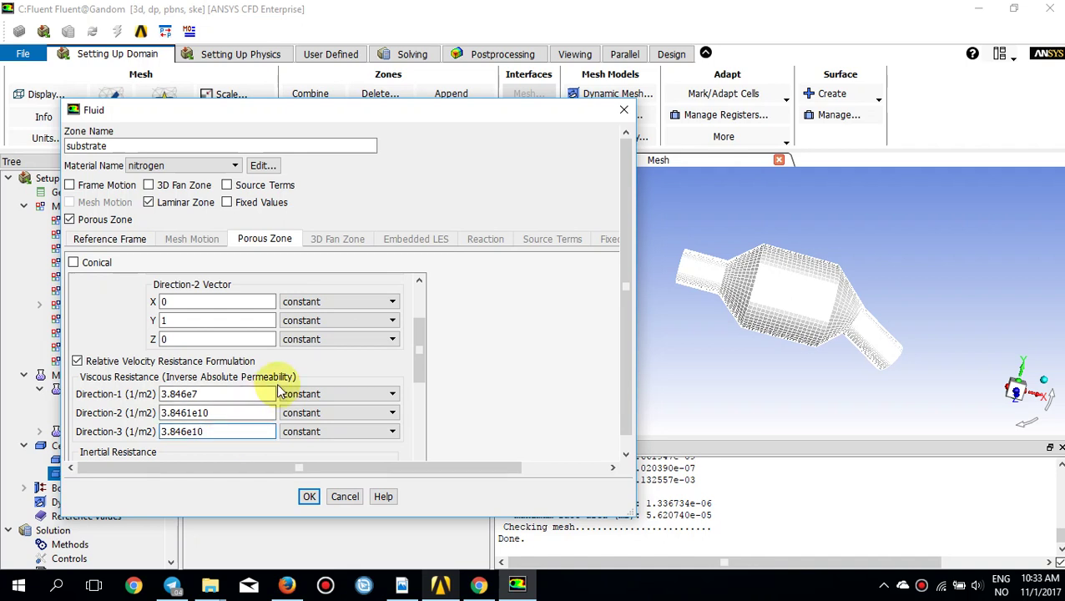
# Set the substrate's Direction-1 inertial resistance to 20.414 1/m
pyautogui.scroll(-1, 280, 373)
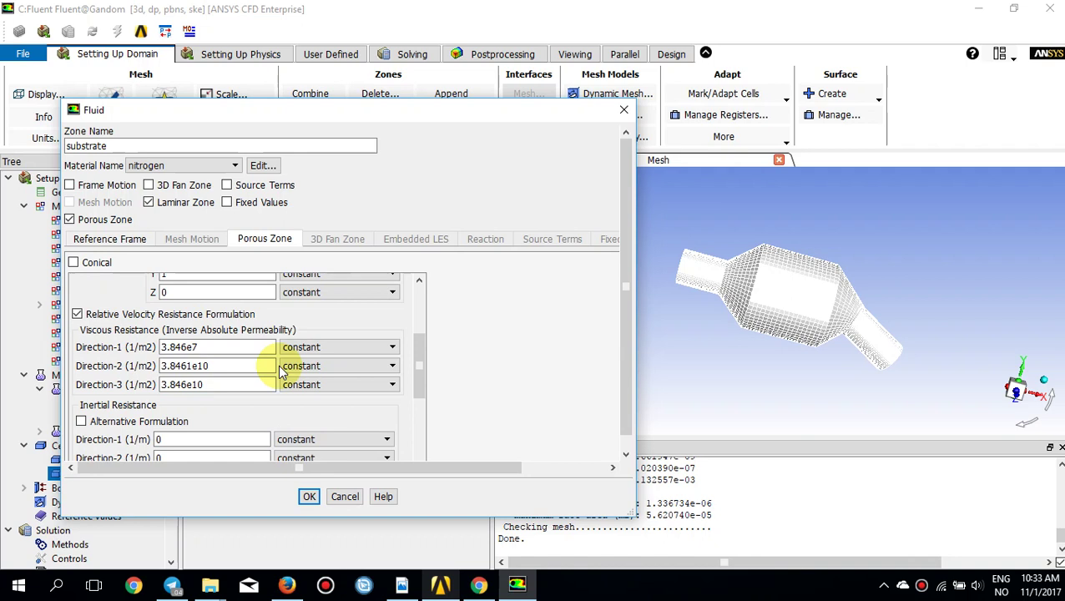
pyautogui.scroll(-1, 280, 371)
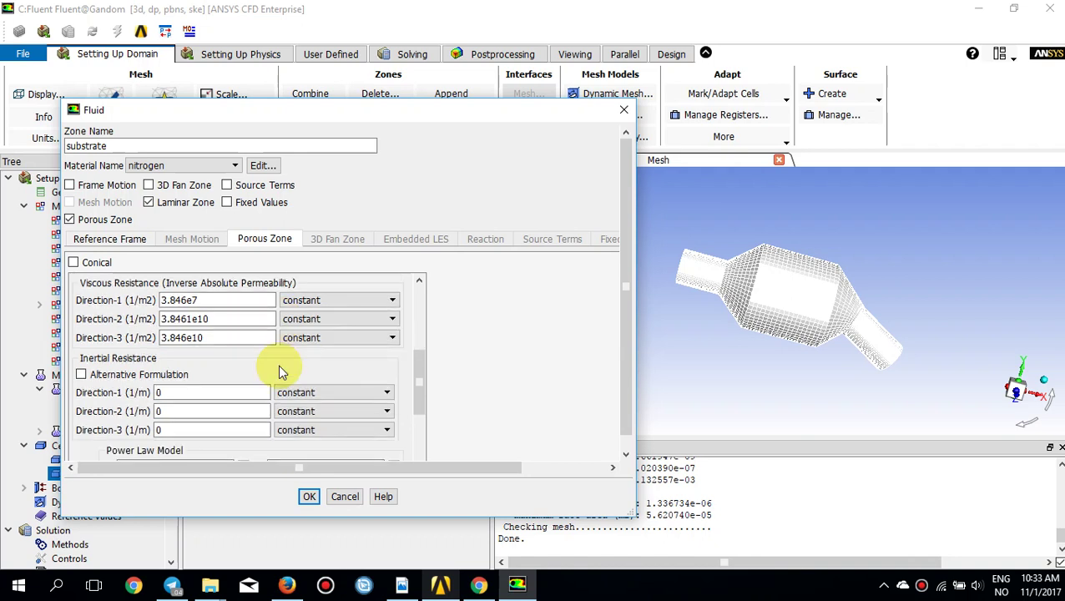
pyautogui.click(224, 395)
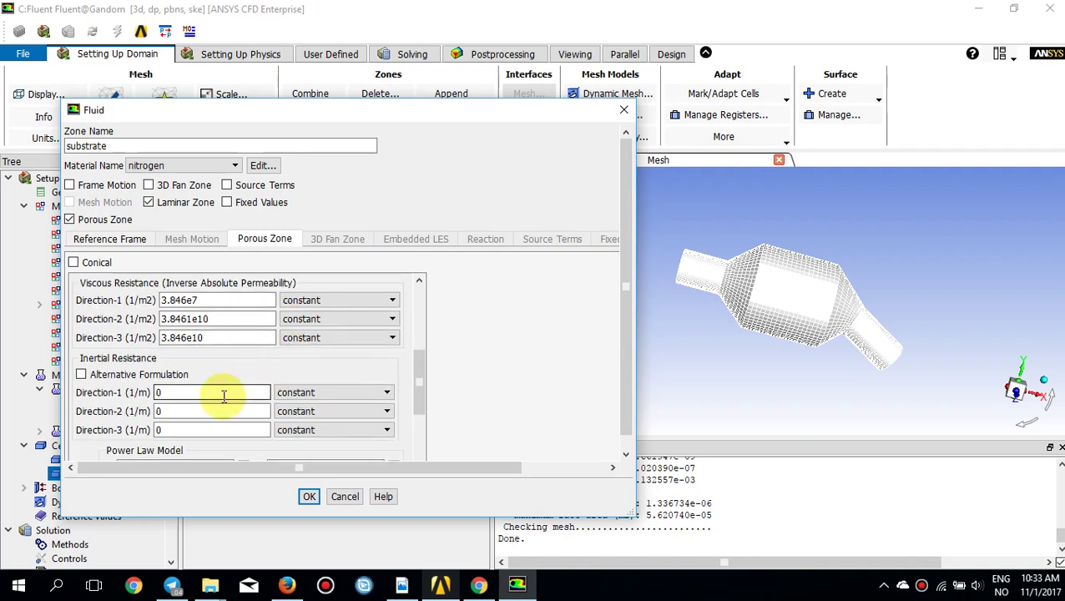
pyautogui.doubleClick(223, 395)
pyautogui.write('20.414')
# Copy the Direction-1 inertial resistance of 20.414 into Direction-2 and Direction-3
pyautogui.doubleClick(224, 396)
pyautogui.doubleClick(222, 409)
pyautogui.write('3.846e7')
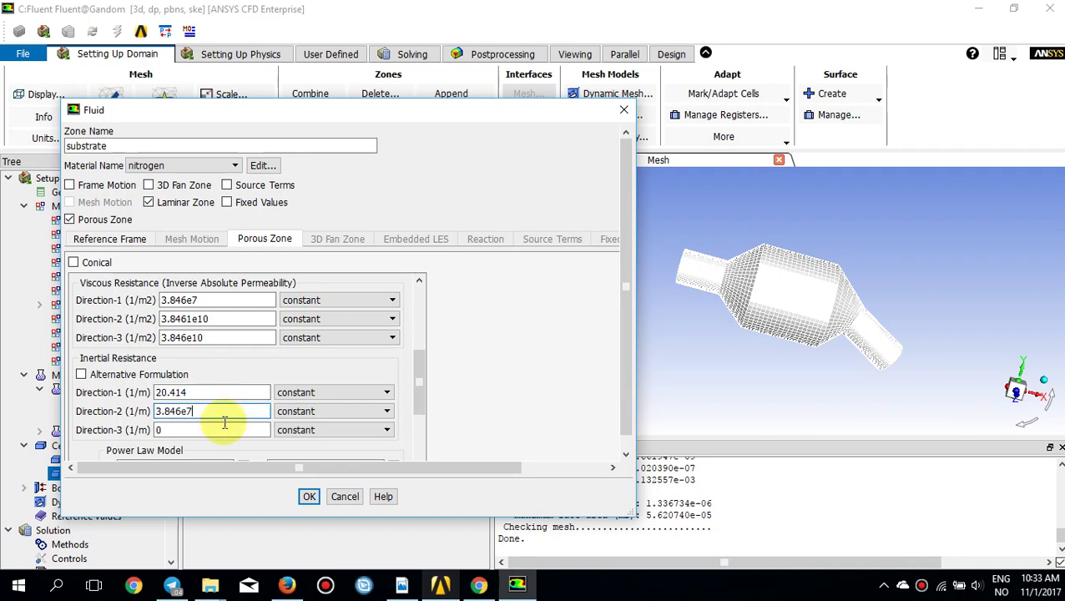
pyautogui.doubleClick(213, 394)
pyautogui.hotkey('ctrl', 'c')
pyautogui.doubleClick(215, 412)
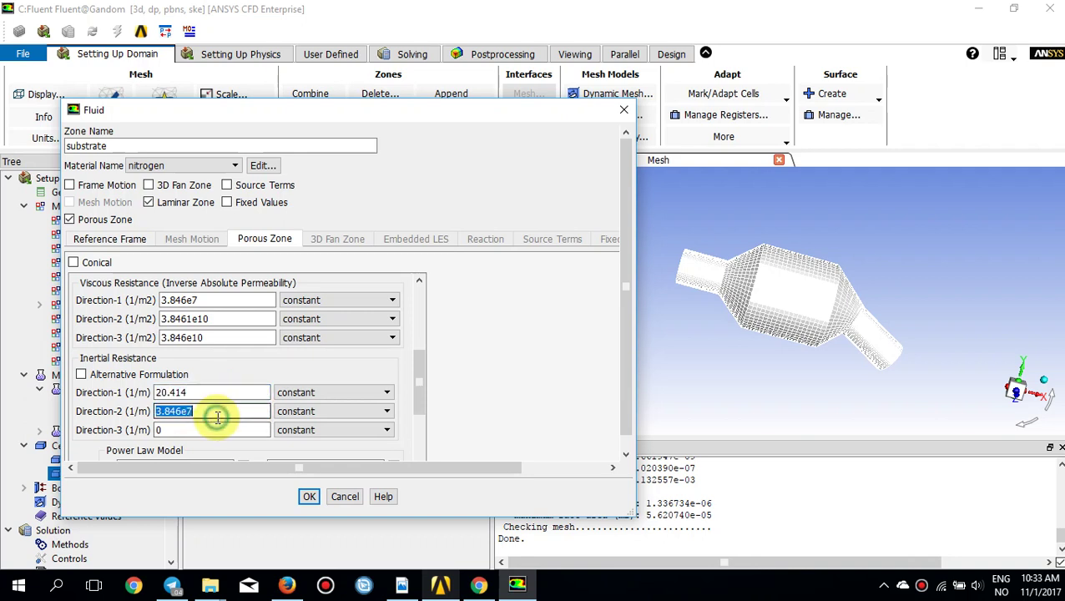
pyautogui.hotkey('ctrl', 'v')
pyautogui.doubleClick(218, 427)
pyautogui.hotkey('ctrl', 'v')
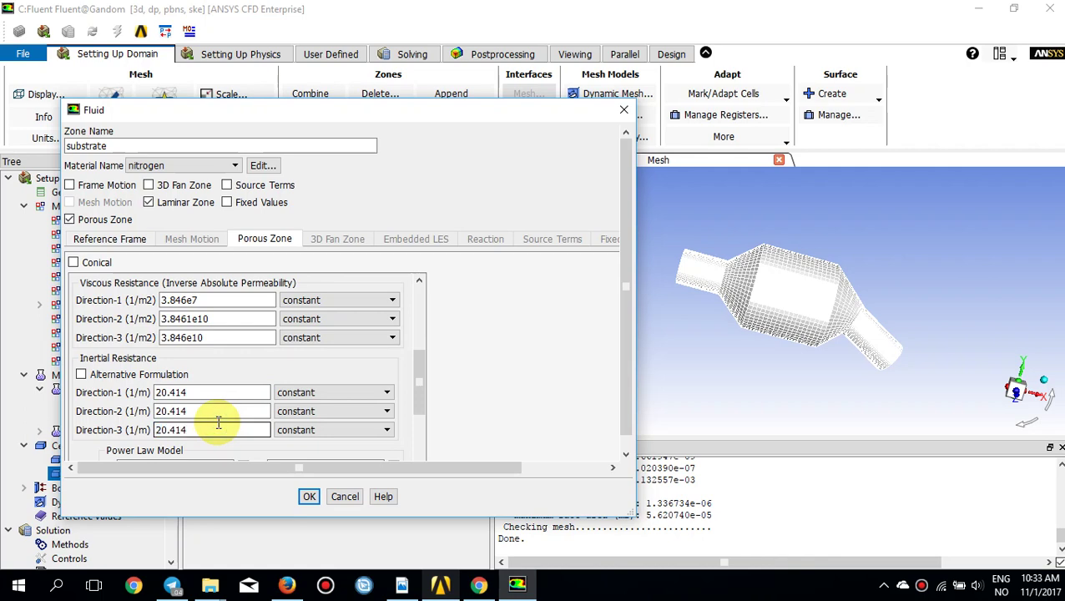
# Check the substrate's power law, porosity and resistance settings and apply the porous zone conditions
pyautogui.moveTo(367, 113); pyautogui.dragTo(475, 56)
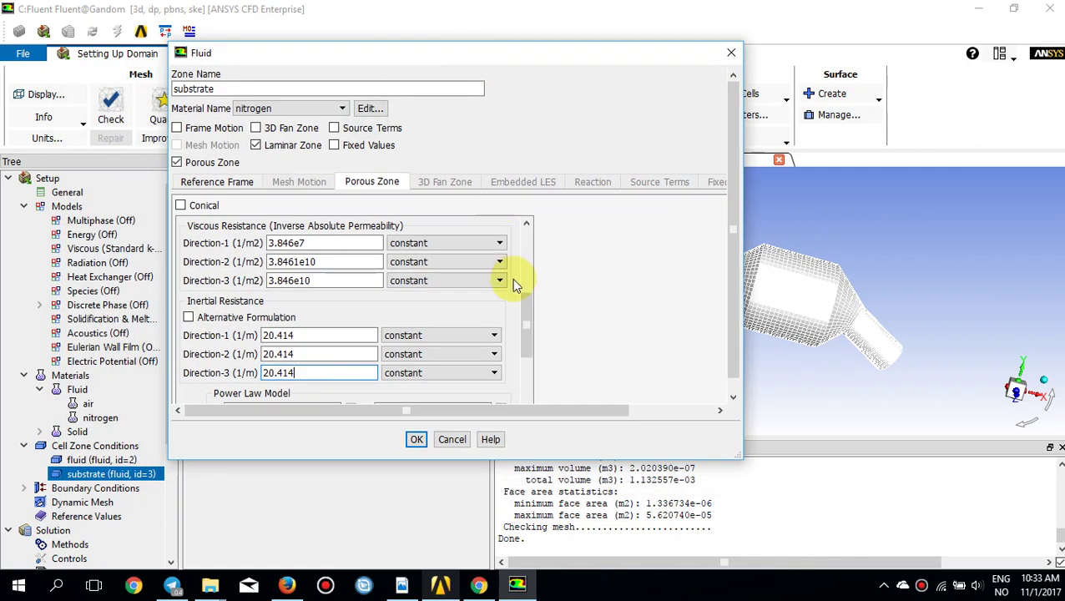
pyautogui.scroll(-2, 486, 296)
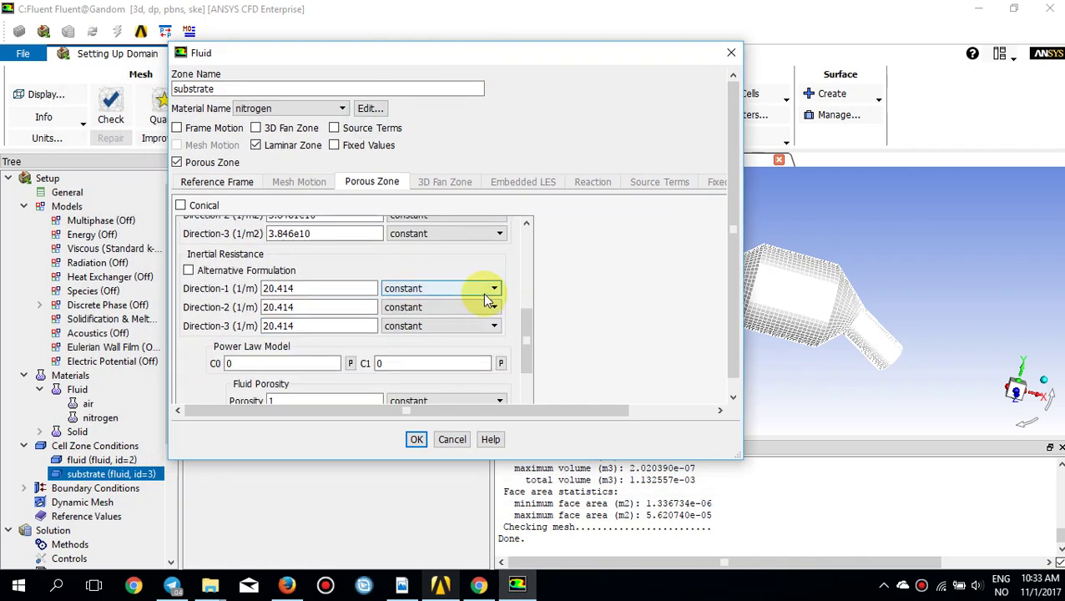
pyautogui.scroll(-3, 485, 294)
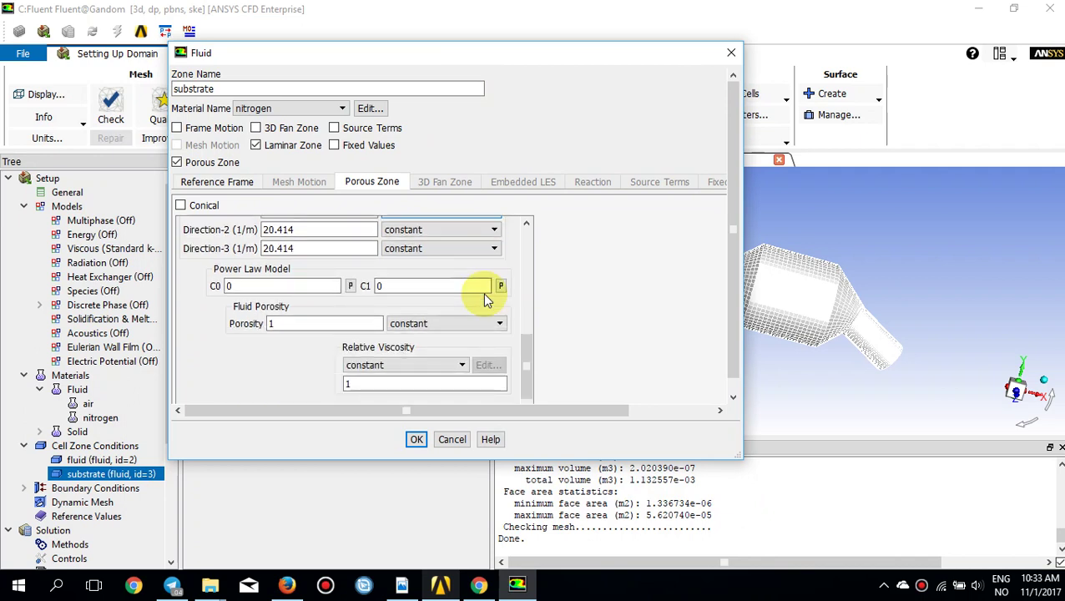
pyautogui.scroll(2, 484, 294)
pyautogui.scroll(2, 484, 294)
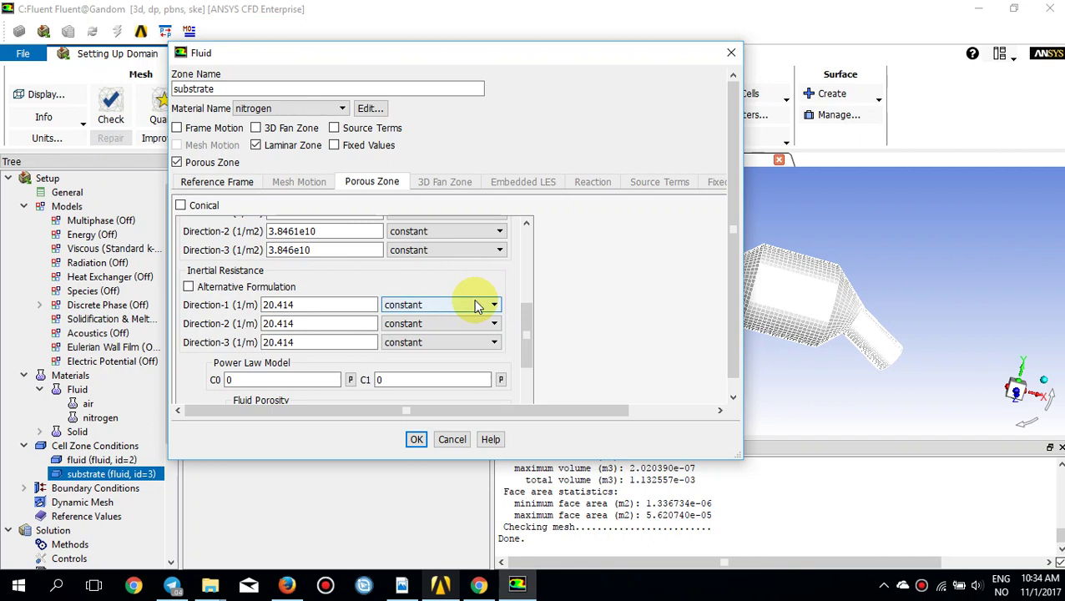
pyautogui.scroll(1, 475, 308)
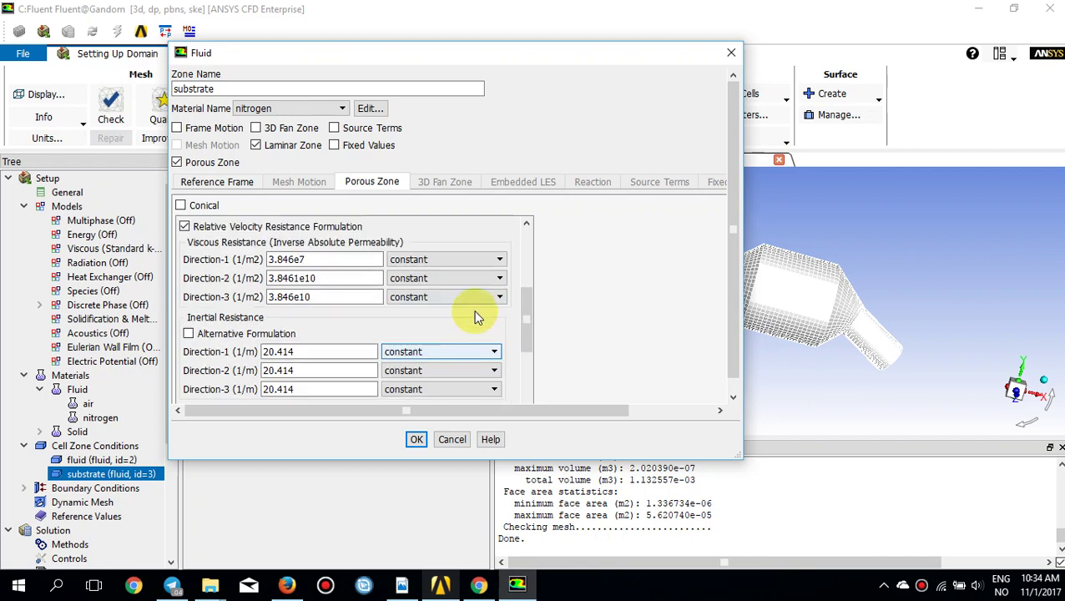
pyautogui.click(416, 440)
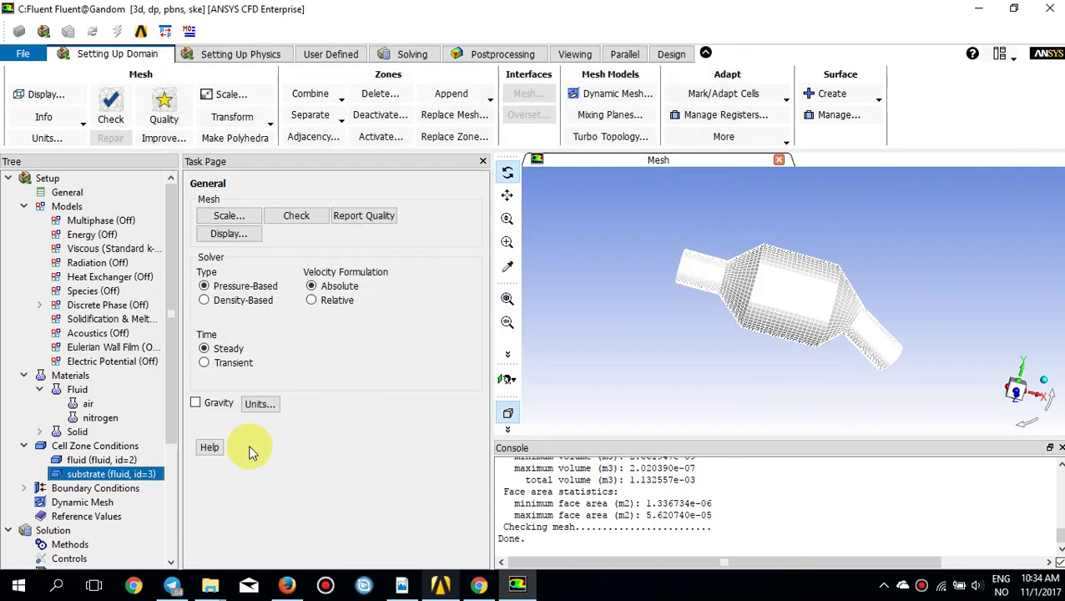
# Open the inlet velocity boundary condition and set its velocity magnitude to 22.6 m/s
pyautogui.click(24, 488)
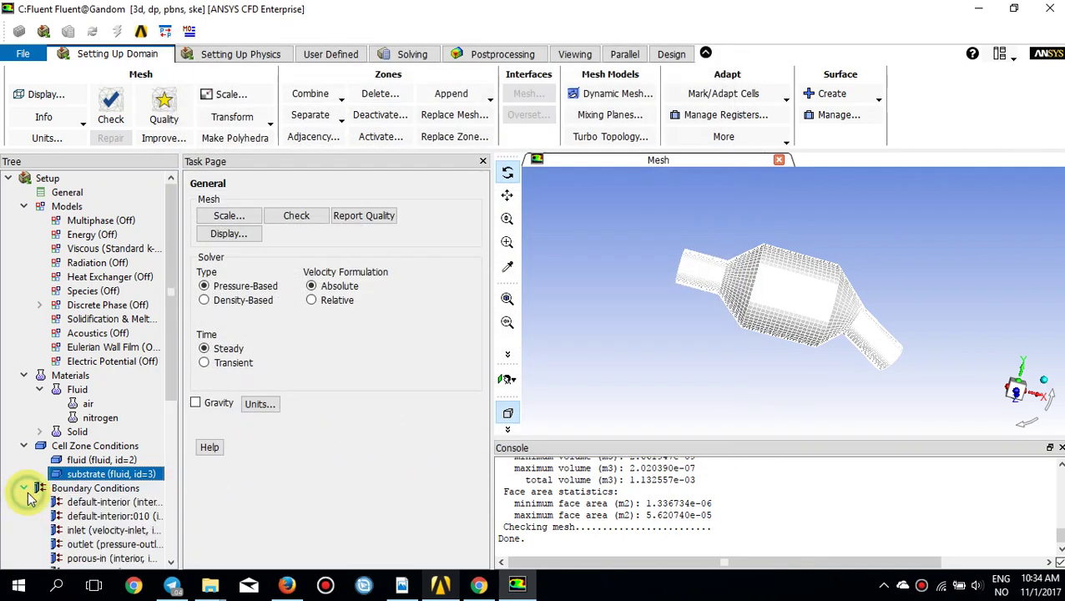
pyautogui.doubleClick(80, 490)
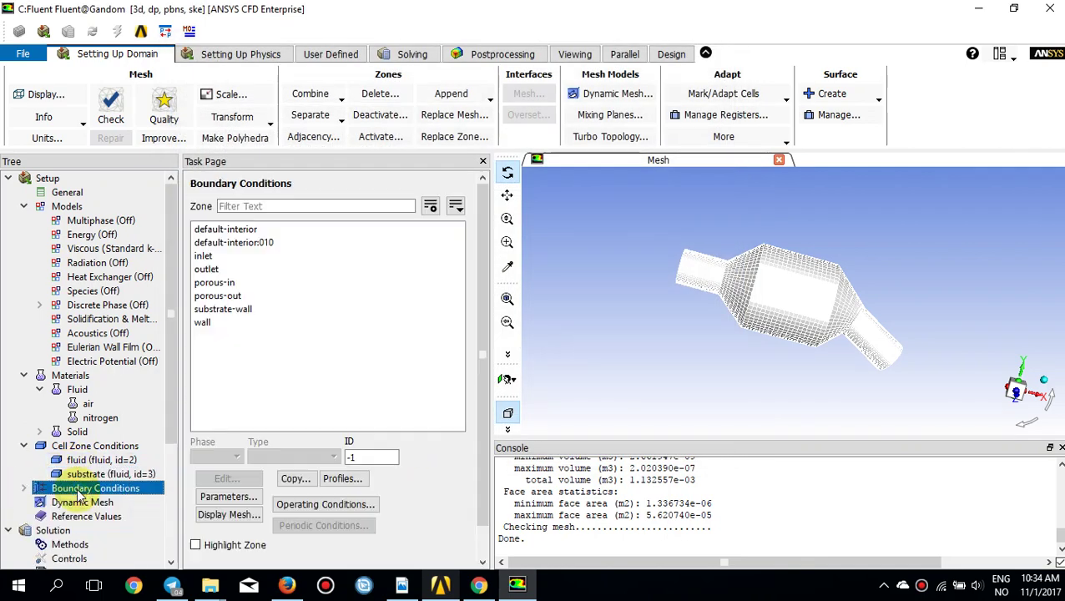
pyautogui.click(219, 258)
pyautogui.doubleClick(219, 258)
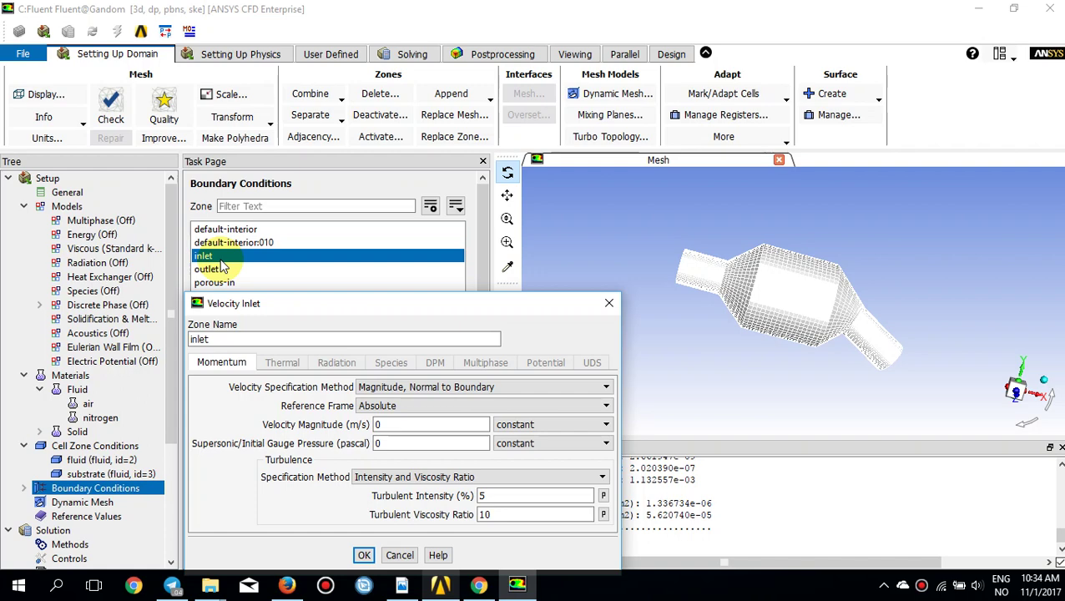
pyautogui.moveTo(396, 303); pyautogui.dragTo(588, 130)
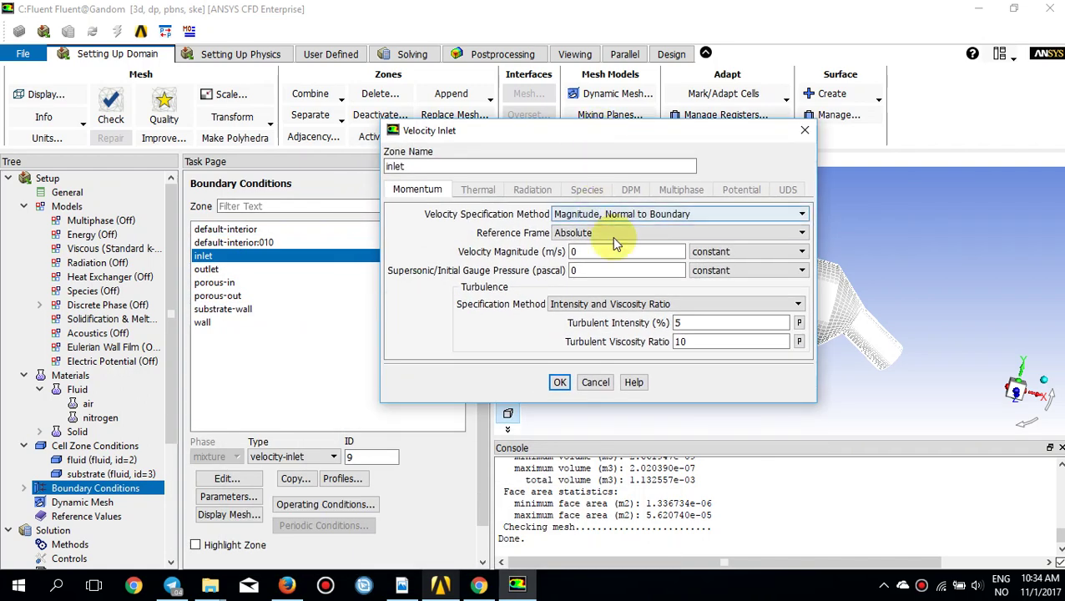
pyautogui.doubleClick(605, 251)
pyautogui.write('22.')
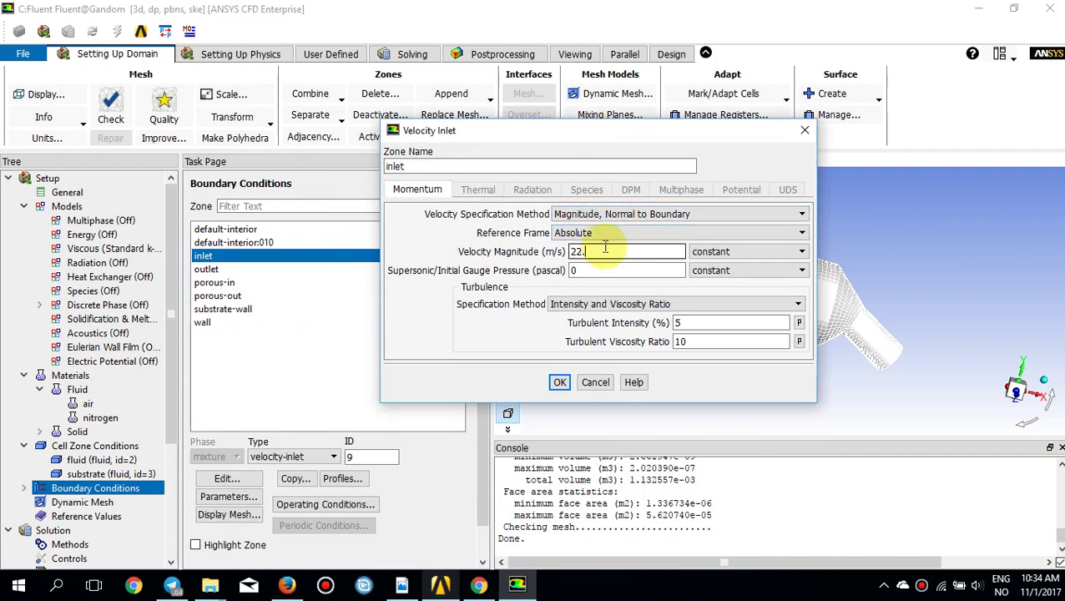
pyautogui.write('6')
# Specify the inlet turbulence by Intensity and Hydraulic Diameter, with 10% intensity and a 42 mm hydraulic diameter, and apply the inlet conditions
pyautogui.click(620, 304)
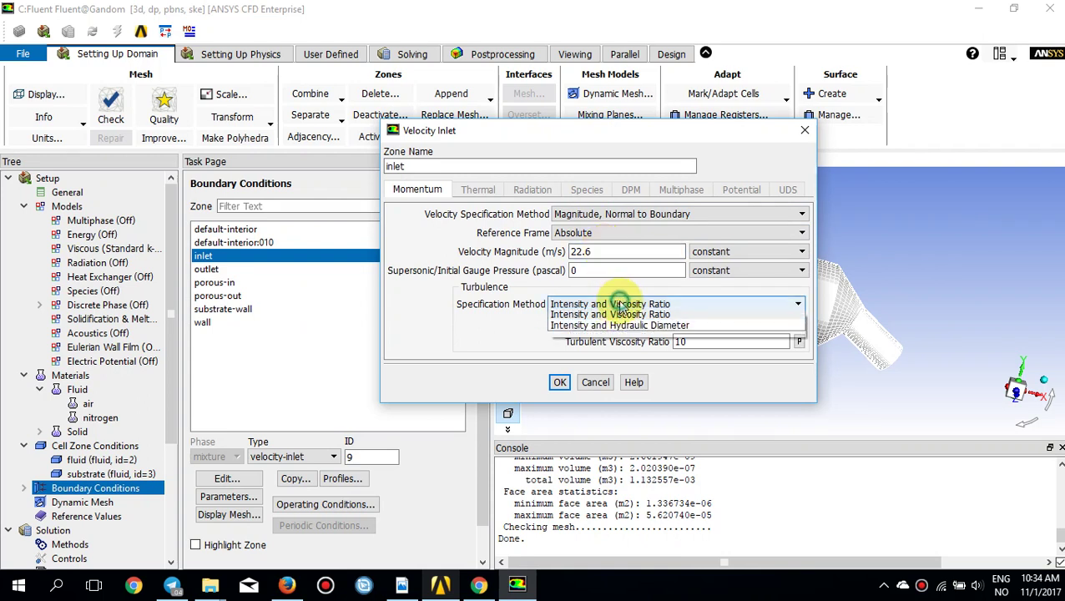
pyautogui.click(636, 353)
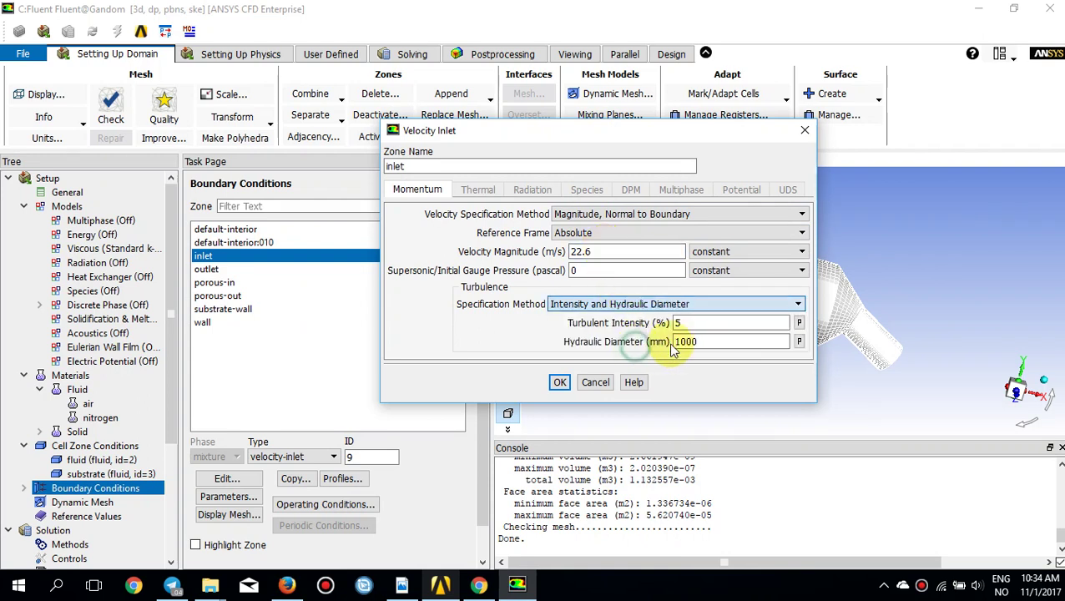
pyautogui.doubleClick(688, 323)
pyautogui.write('10')
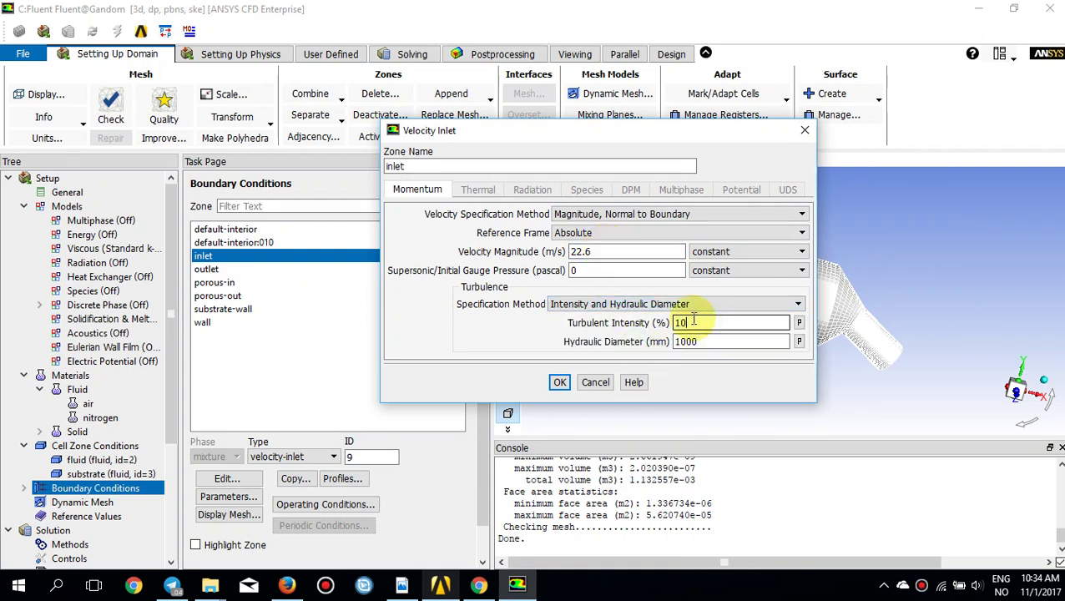
pyautogui.doubleClick(693, 341)
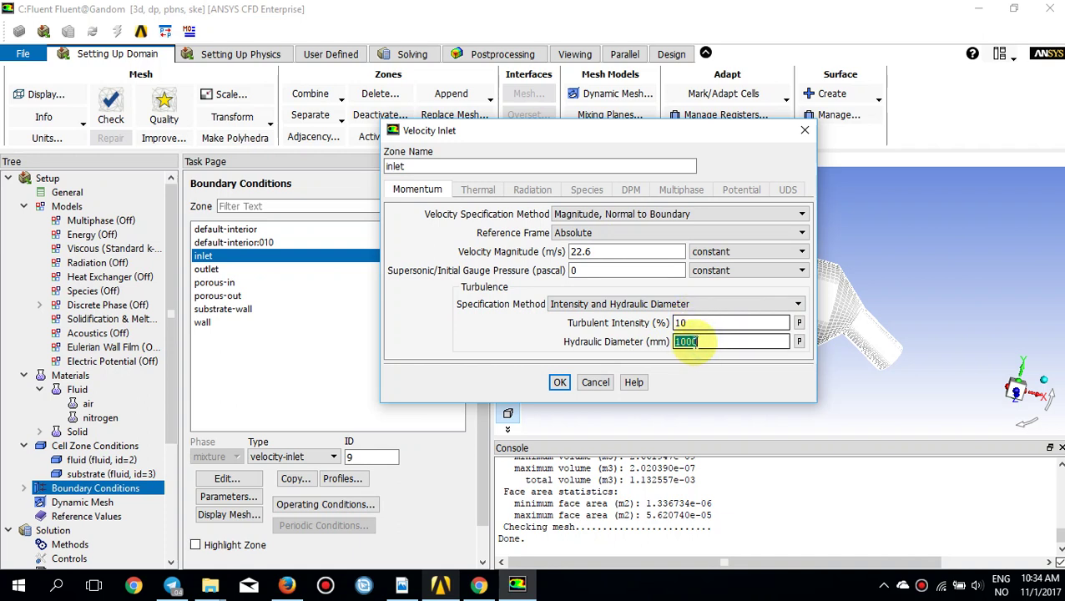
pyautogui.write('42')
pyautogui.click(561, 381)
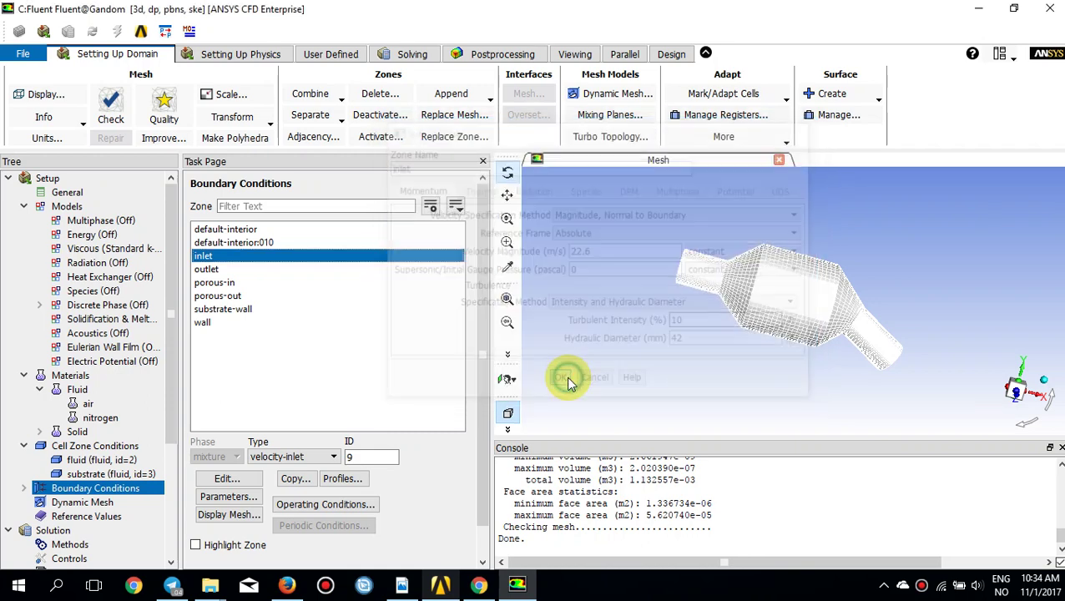
# Specify the pressure outlet's turbulence by Intensity and Hydraulic Diameter, with a backflow hydraulic diameter of 42 mm, and apply the outlet conditions
pyautogui.click(218, 269)
pyautogui.doubleClick(219, 269)
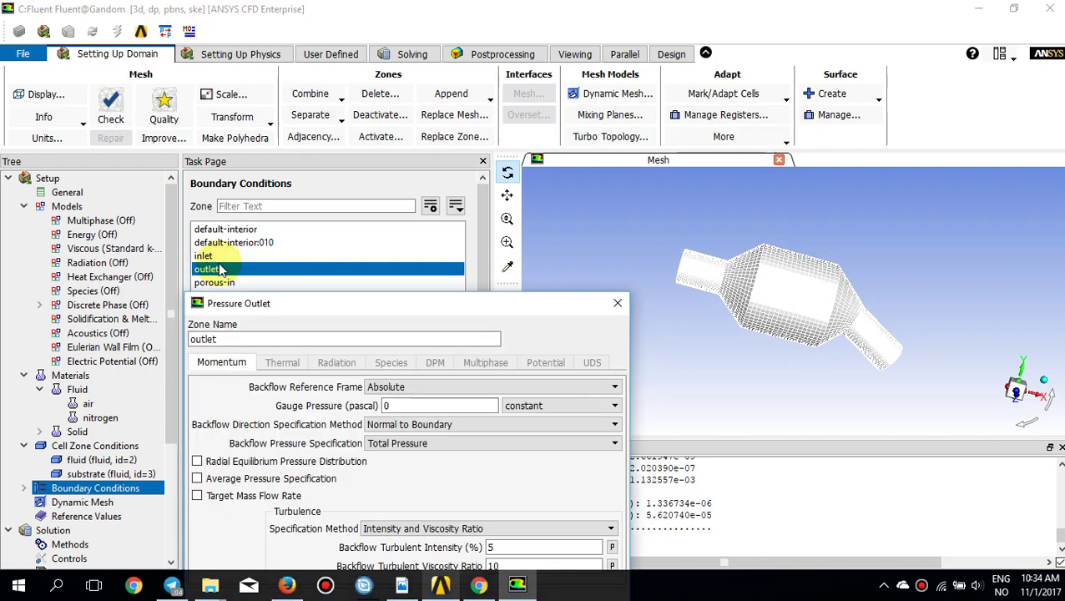
pyautogui.moveTo(347, 303); pyautogui.dragTo(608, 190)
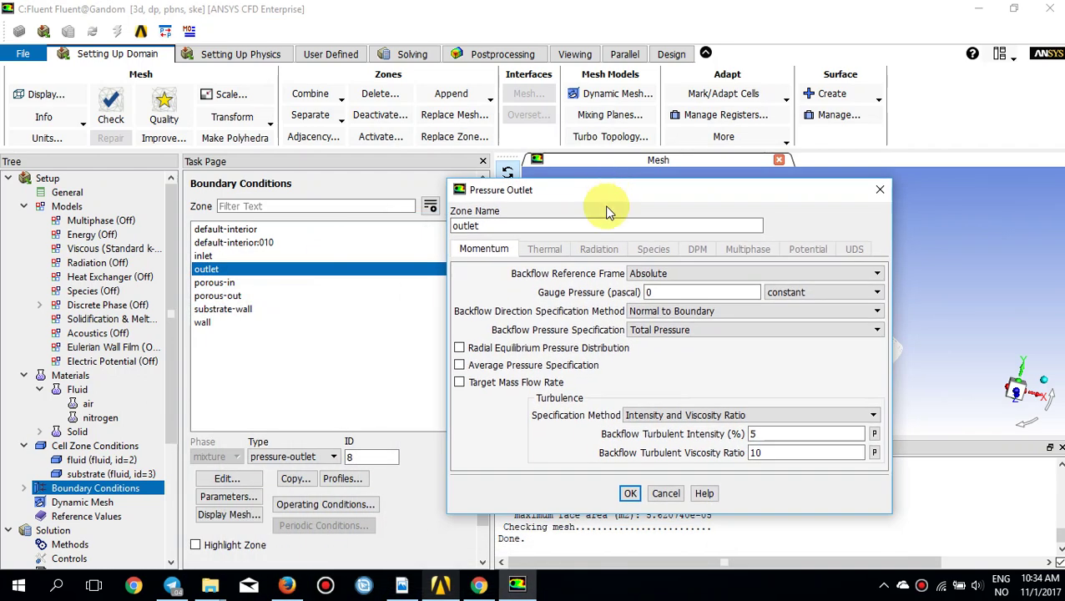
pyautogui.click(720, 414)
pyautogui.click(734, 461)
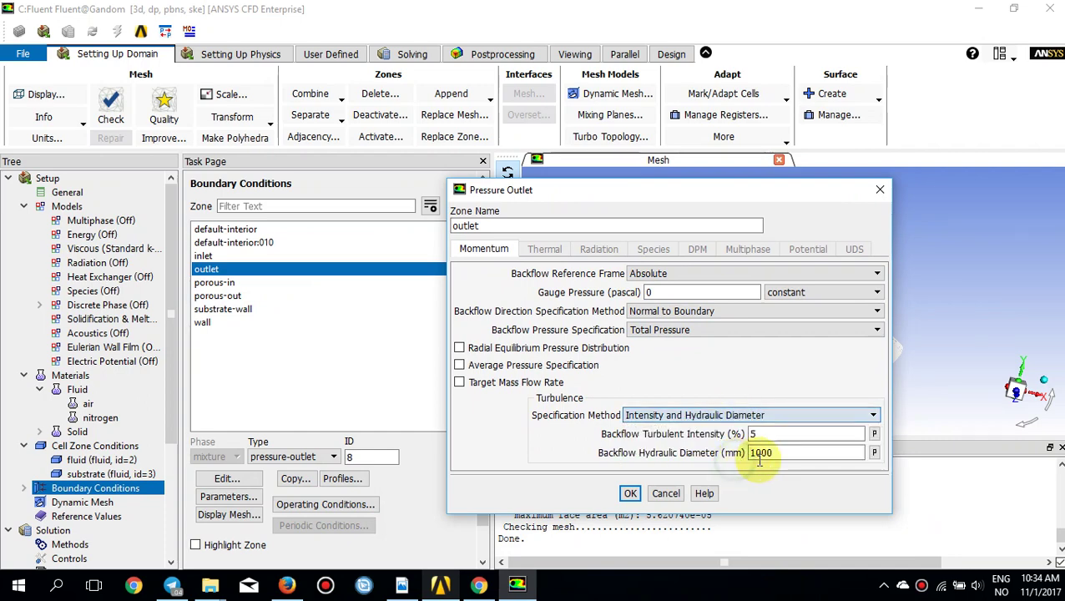
pyautogui.doubleClick(792, 452)
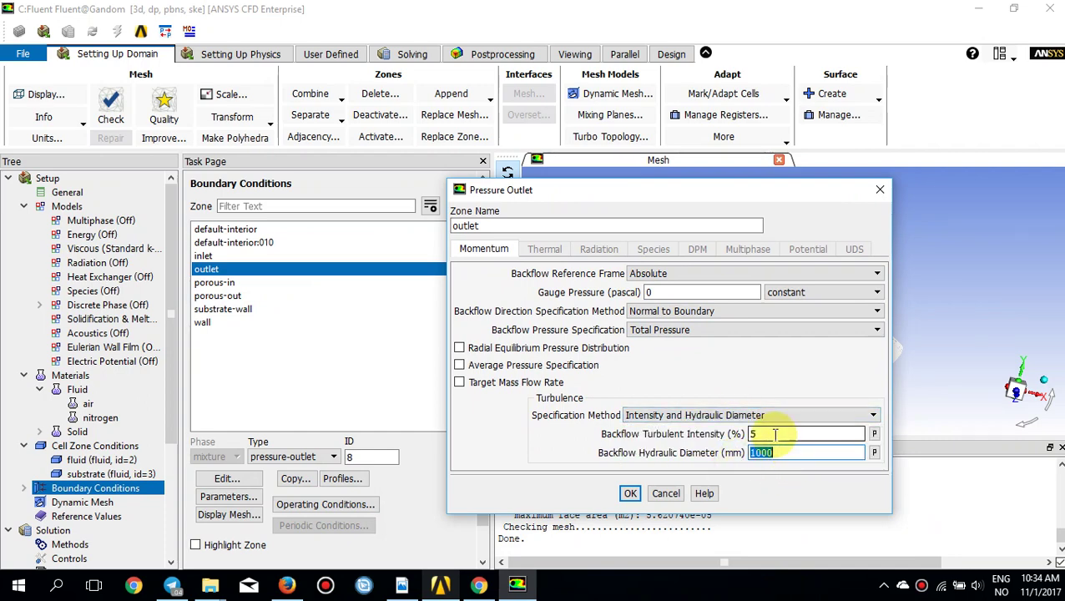
pyautogui.write('42')
pyautogui.click(630, 493)
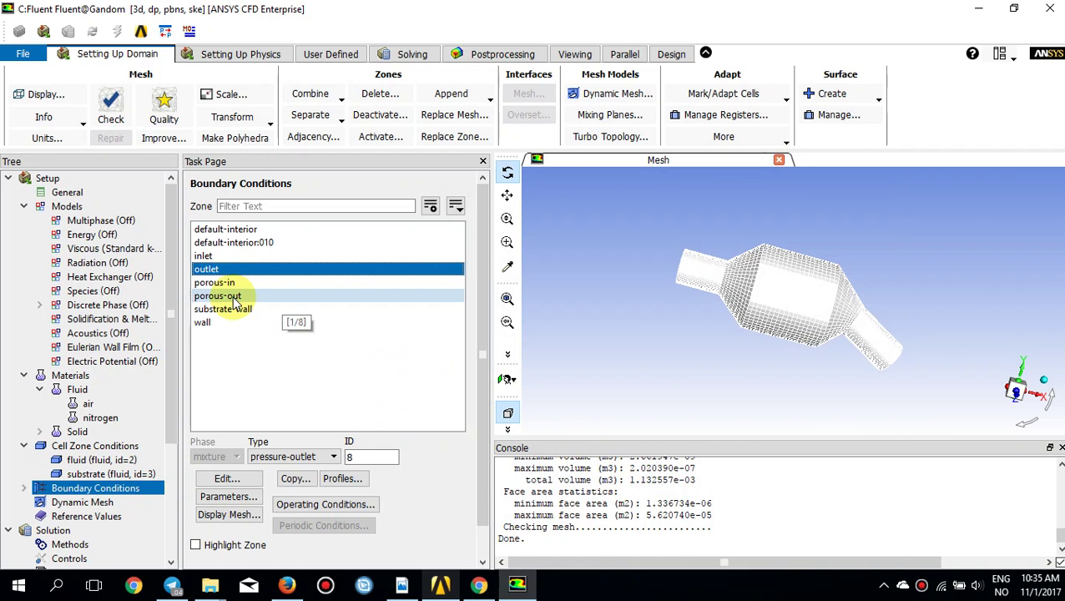
# Set the solution method's pressure-velocity coupling scheme to Coupled and enable Pseudo Transient
pyautogui.moveTo(169, 397); pyautogui.dragTo(186, 461)
pyautogui.click(70, 445)
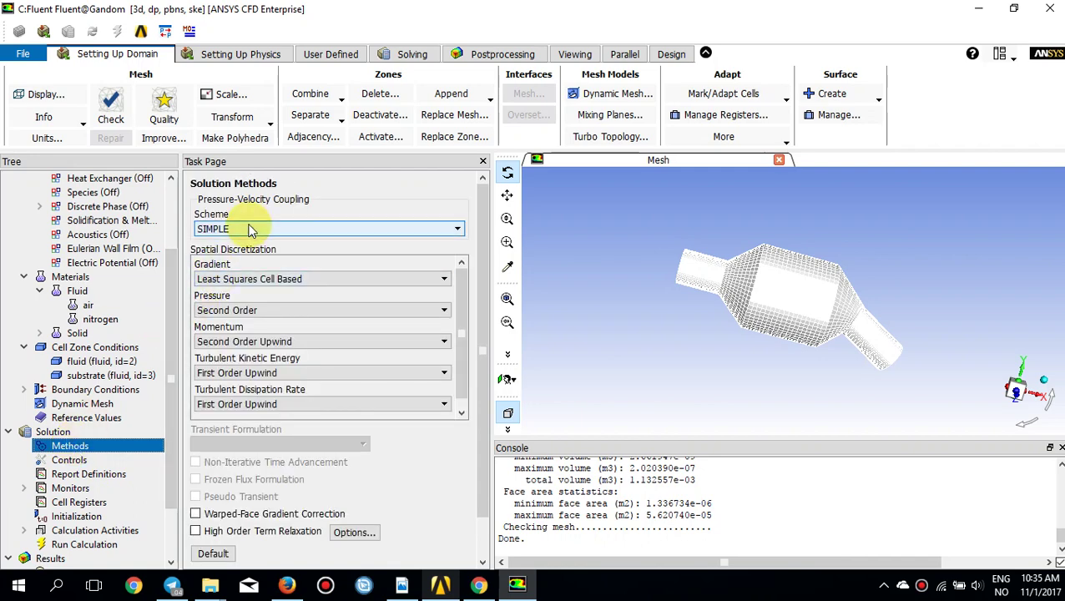
pyautogui.click(252, 231)
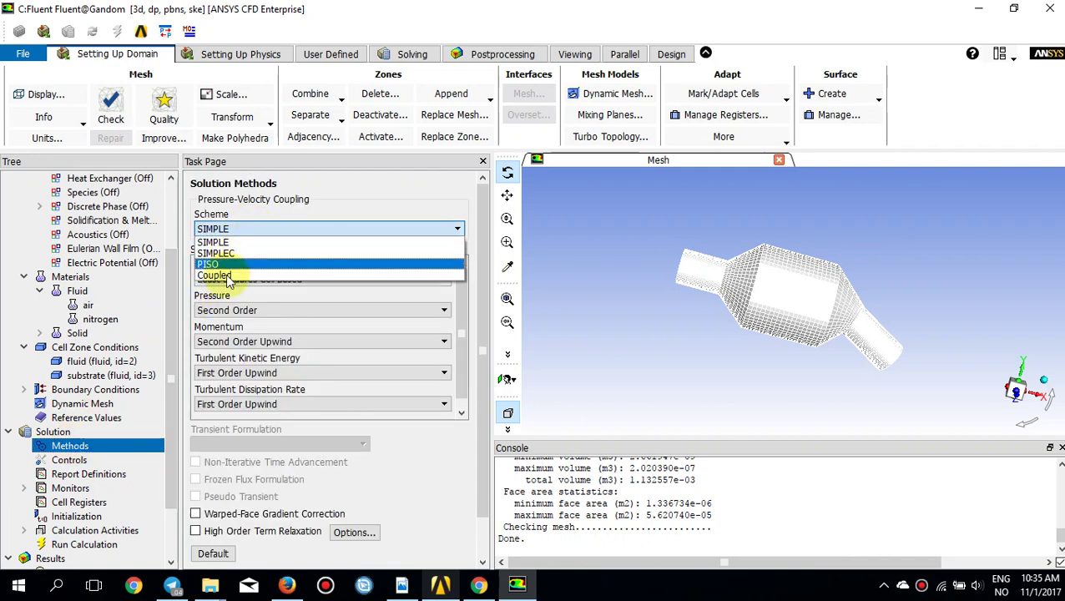
pyautogui.click(225, 277)
pyautogui.click(195, 495)
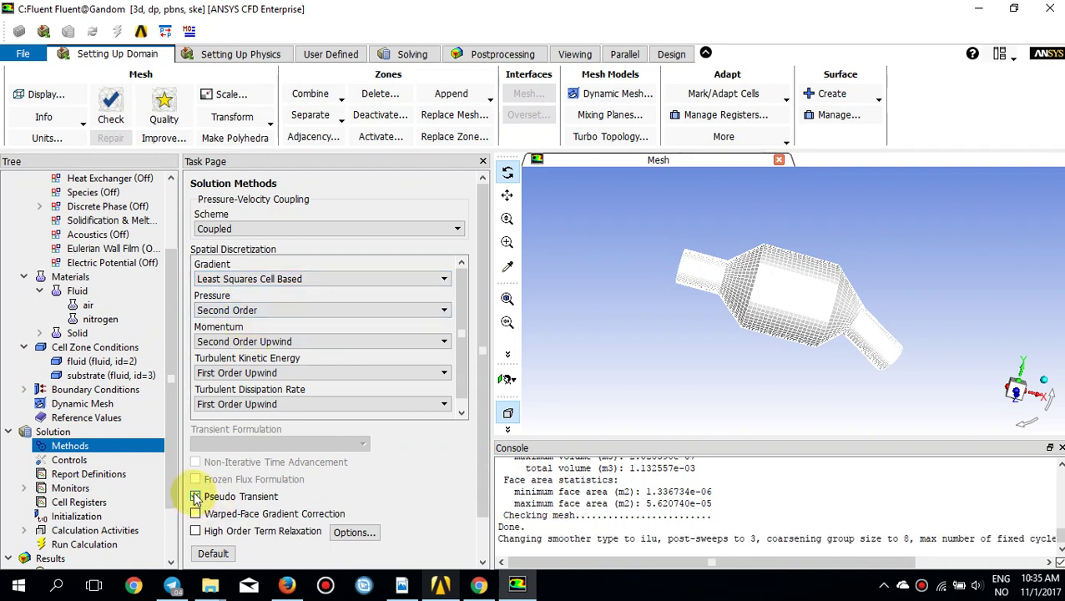
# Start a new Mass Flow Rate surface report definition and select the outlet as its surface
pyautogui.click(77, 474)
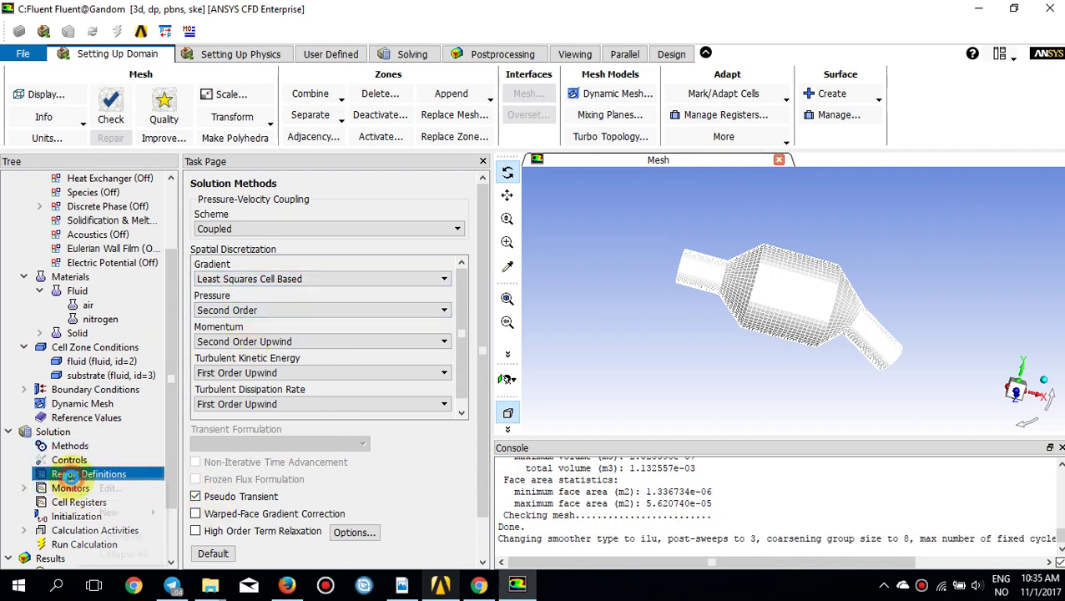
pyautogui.rightClick(73, 477)
pyautogui.moveTo(106, 511)
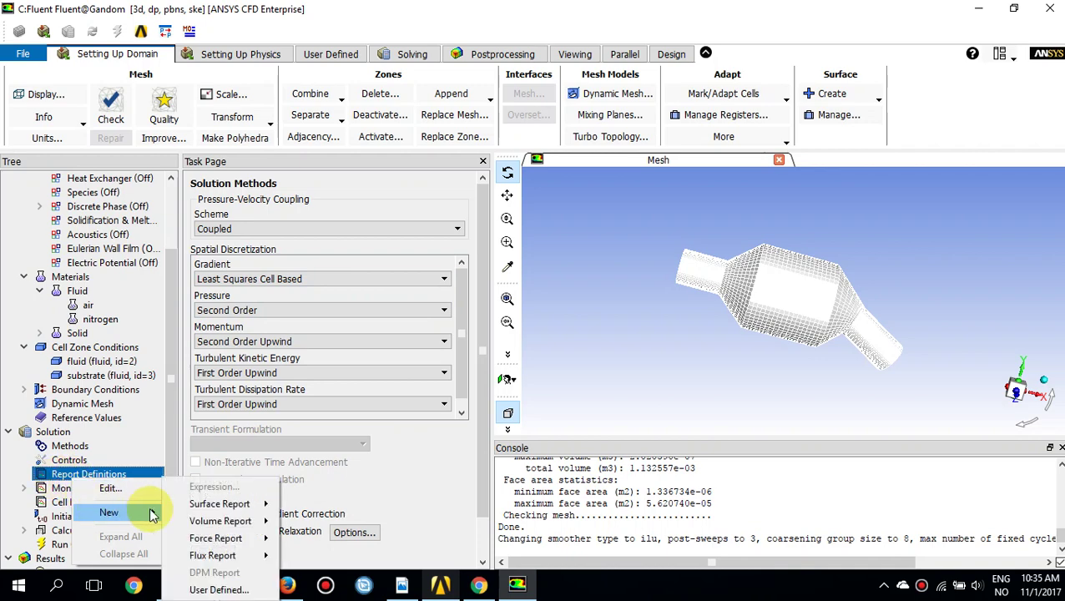
pyautogui.moveTo(200, 506)
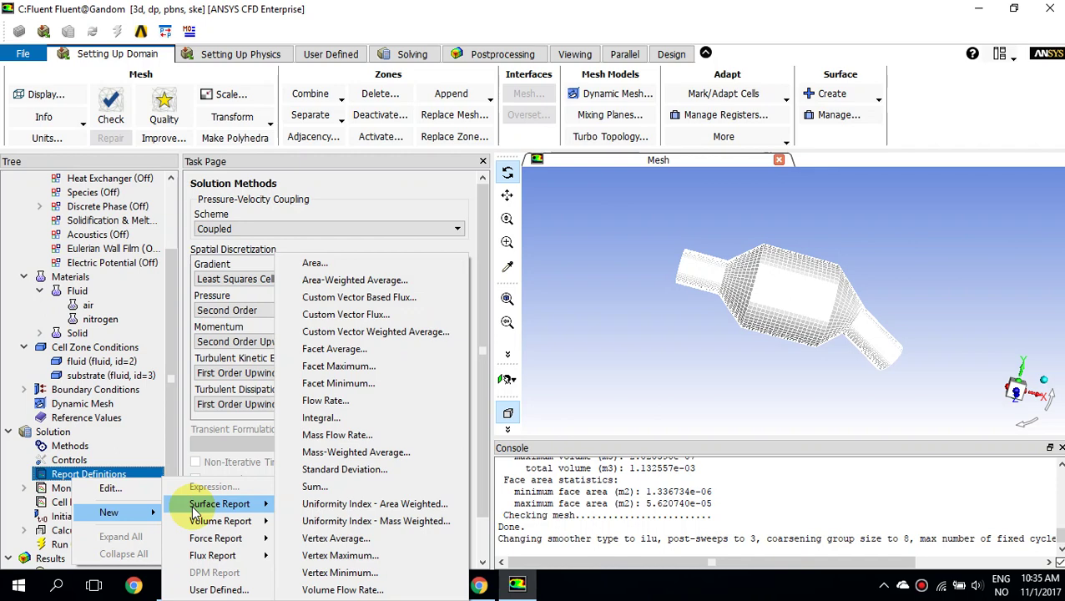
pyautogui.click(342, 435)
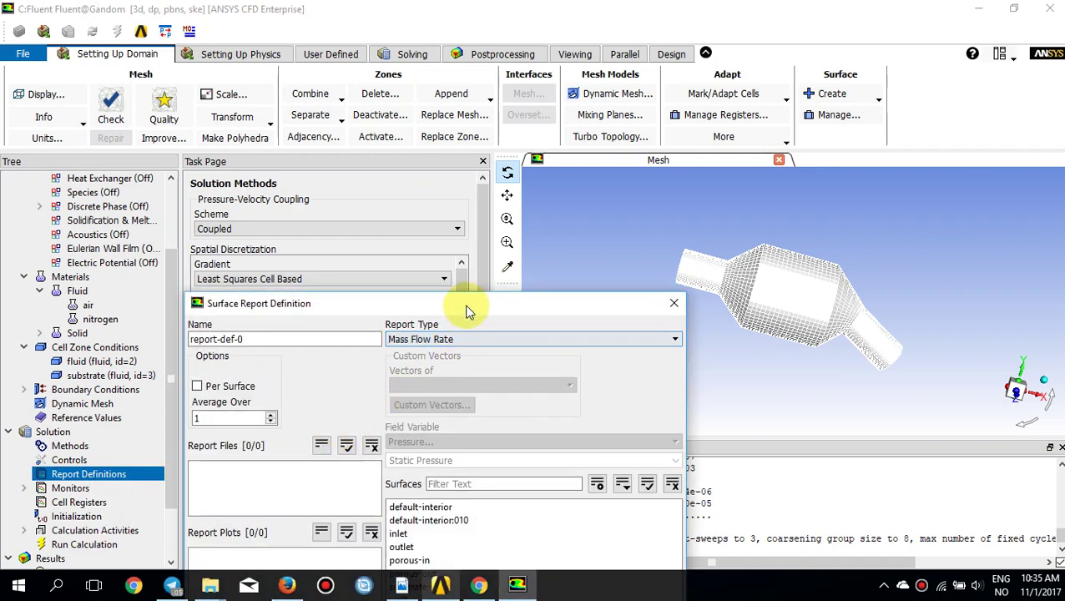
pyautogui.moveTo(468, 306); pyautogui.dragTo(635, 141)
pyautogui.click(575, 384)
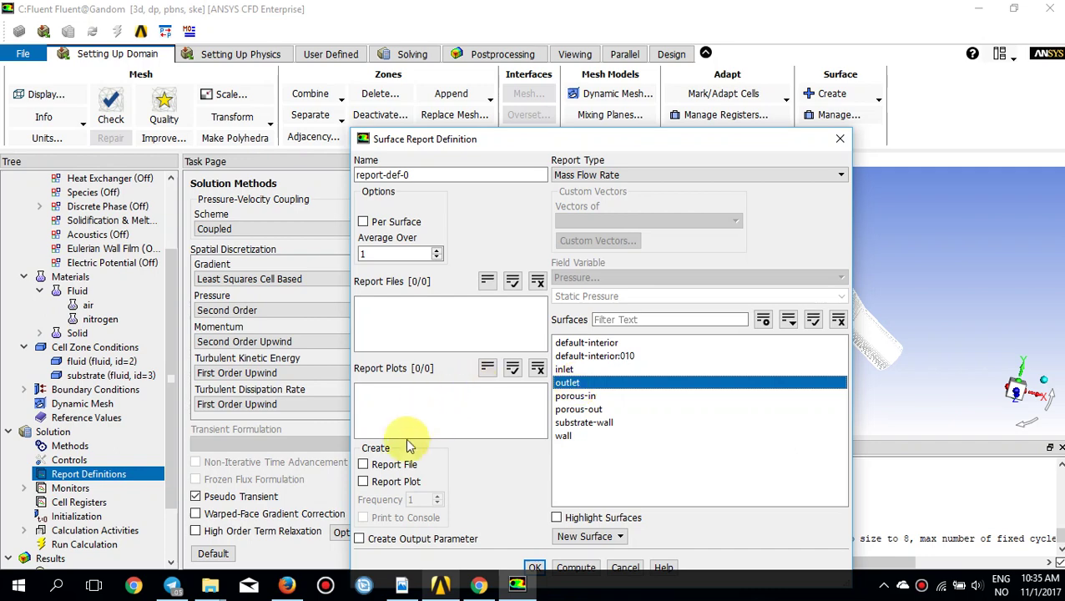
# Enable a report file and a report plot for the outlet mass flow report and create the definition
pyautogui.click(365, 464)
pyautogui.click(364, 481)
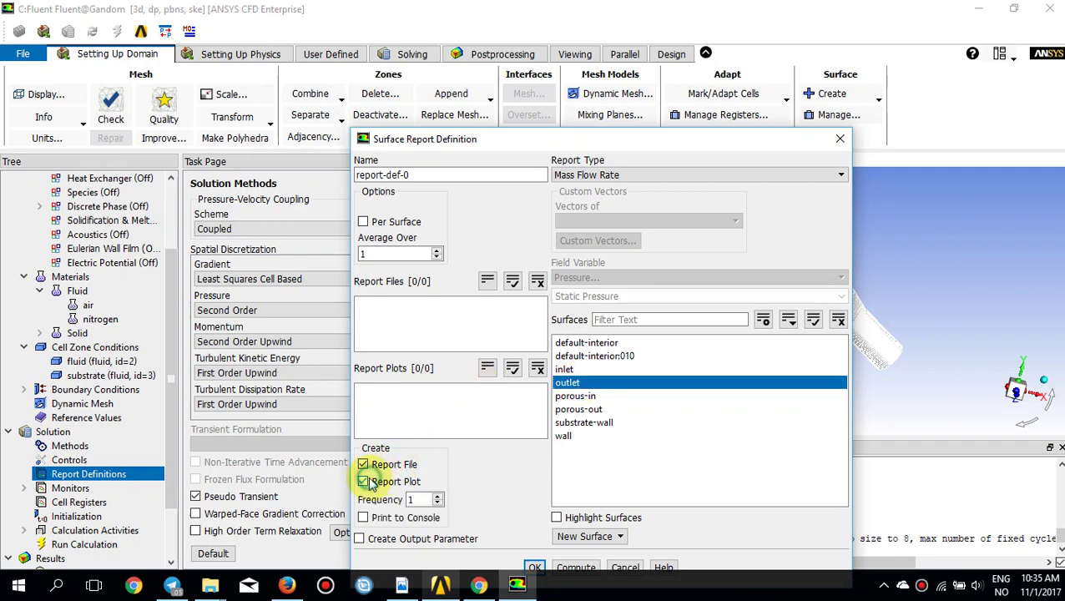
pyautogui.moveTo(483, 136); pyautogui.dragTo(449, 40)
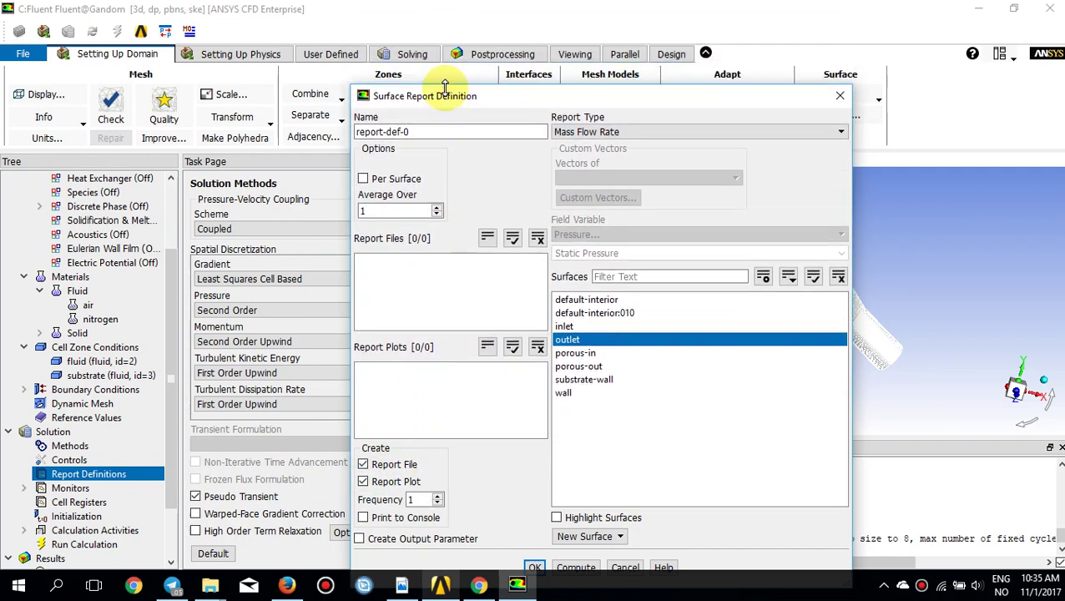
pyautogui.moveTo(452, 84); pyautogui.dragTo(398, 28)
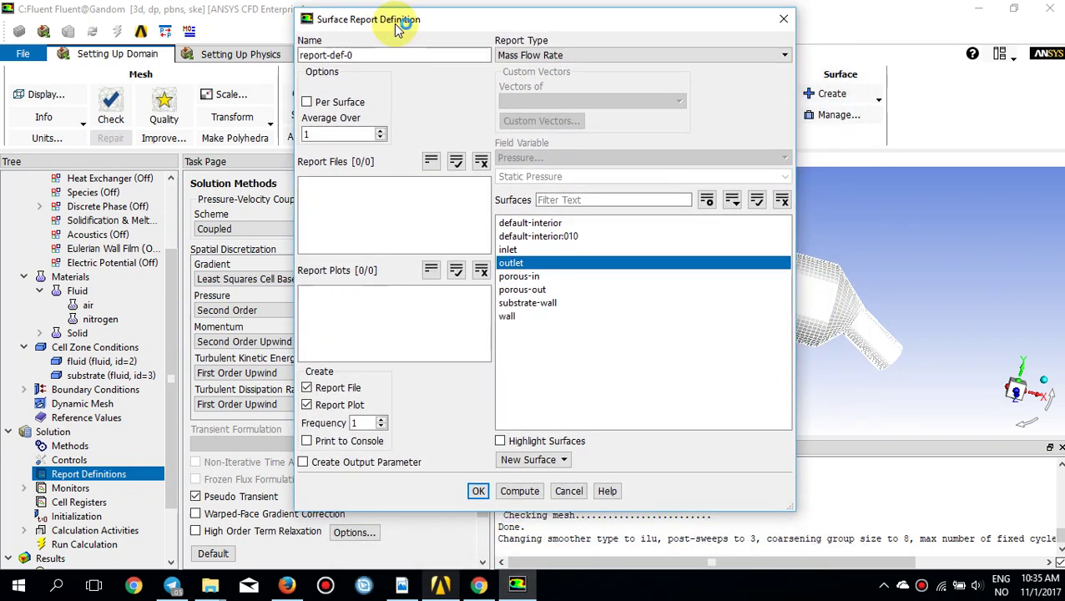
pyautogui.click(478, 491)
# Open the residual monitors and set the absolute convergence criterion for continuity to 0.0001
pyautogui.click(24, 488)
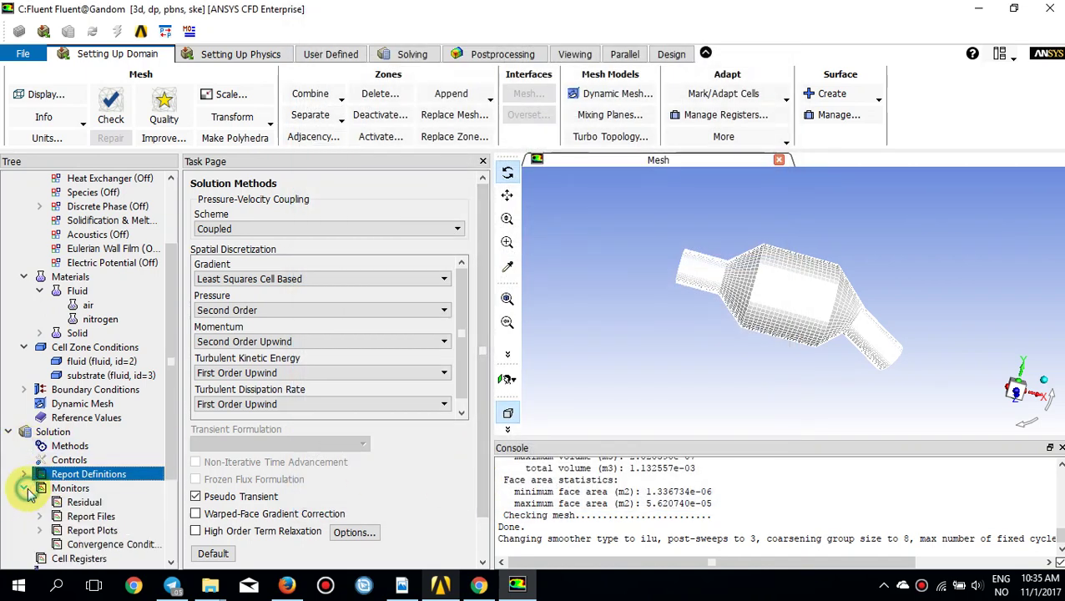
pyautogui.doubleClick(81, 503)
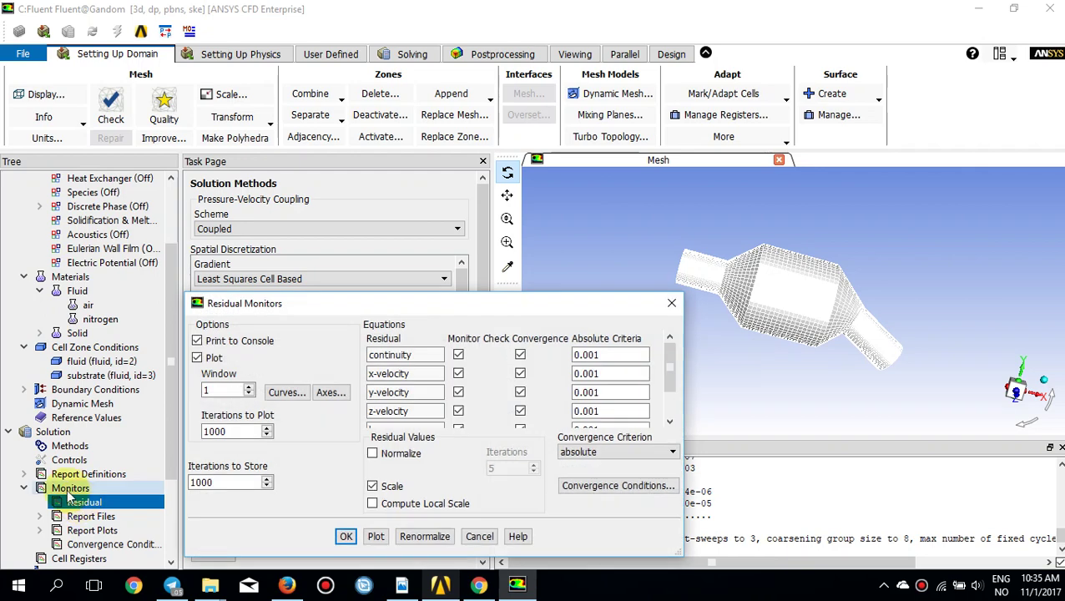
pyautogui.moveTo(576, 304); pyautogui.dragTo(631, 202)
pyautogui.click(651, 254)
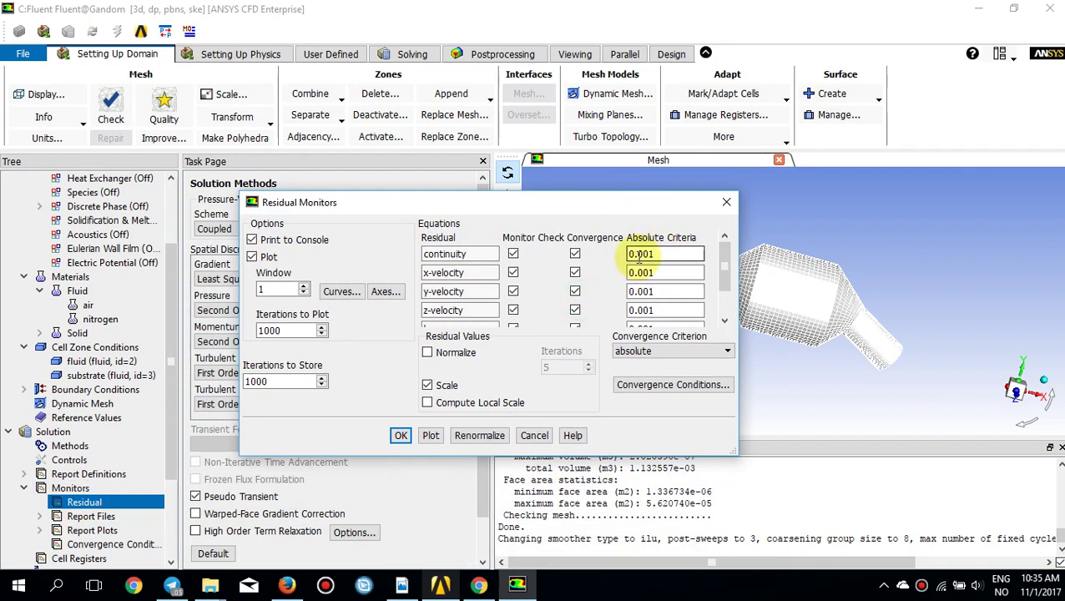
pyautogui.write('0')
# Copy the 0.0001 continuity criterion to the x-velocity, y-velocity and z-velocity residuals
pyautogui.hotkey('ctrl', 'a')
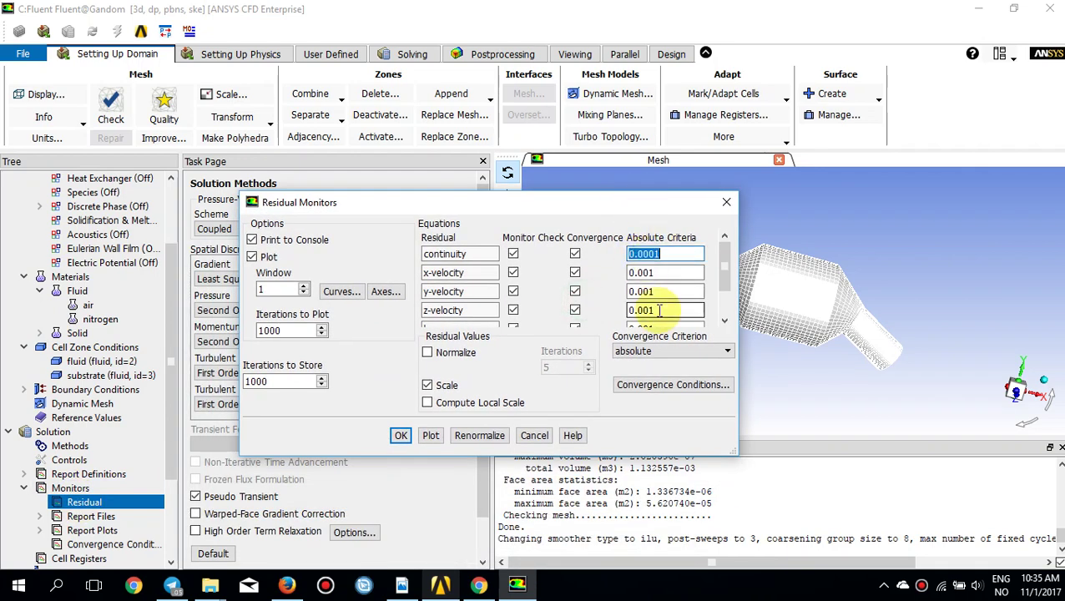
pyautogui.hotkey('ctrl', 'c')
pyautogui.doubleClick(668, 272)
pyautogui.hotkey('ctrl', 'v')
pyautogui.doubleClick(668, 291)
pyautogui.hotkey('ctrl', 'v')
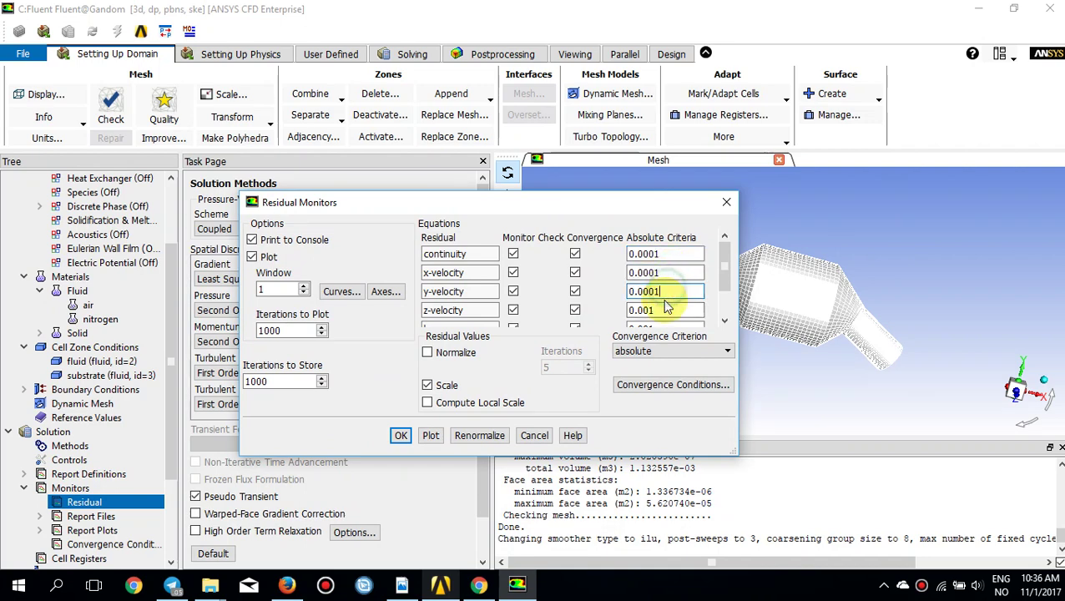
pyautogui.doubleClick(668, 310)
pyautogui.hotkey('ctrl', 'v')
# Set the k and epsilon absolute criteria to the copied value of 0.0001 and apply the residual monitor settings
pyautogui.scroll(-2, 668, 310)
pyautogui.doubleClick(667, 284)
pyautogui.hotkey('ctrl', 'v')
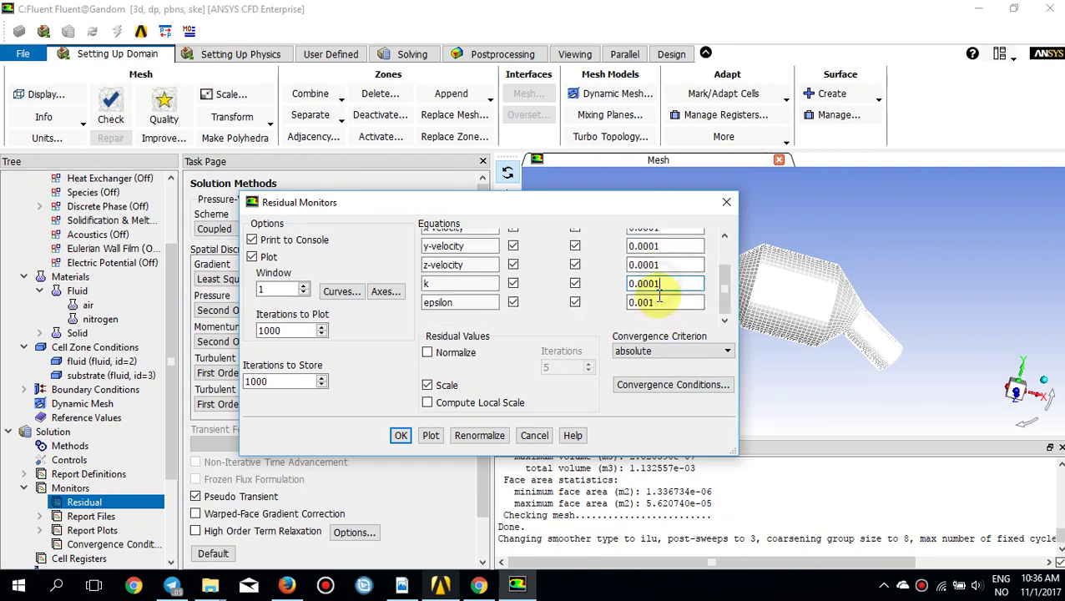
pyautogui.doubleClick(660, 300)
pyautogui.hotkey('ctrl', 'v')
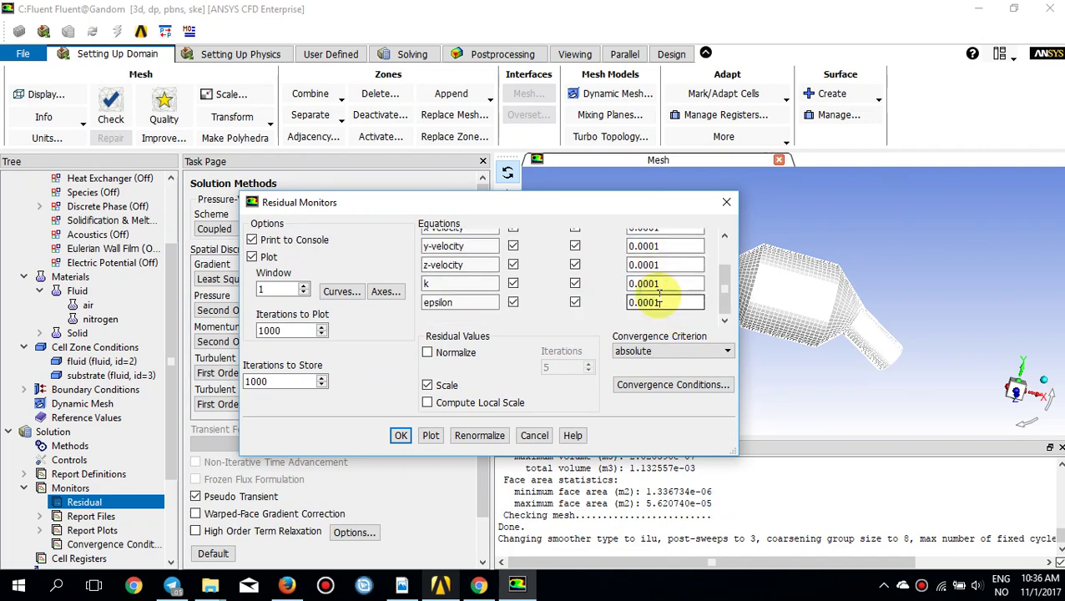
pyautogui.click(401, 435)
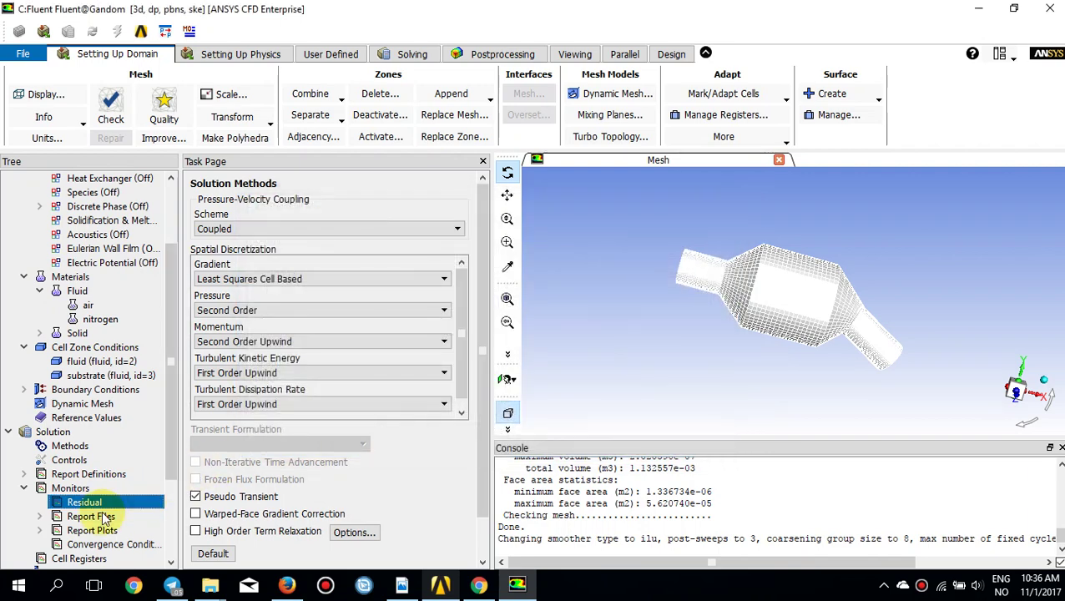
# Check which report files and report plots are defined under the solution monitors
pyautogui.click(39, 516)
pyautogui.scroll(-1, 42, 526)
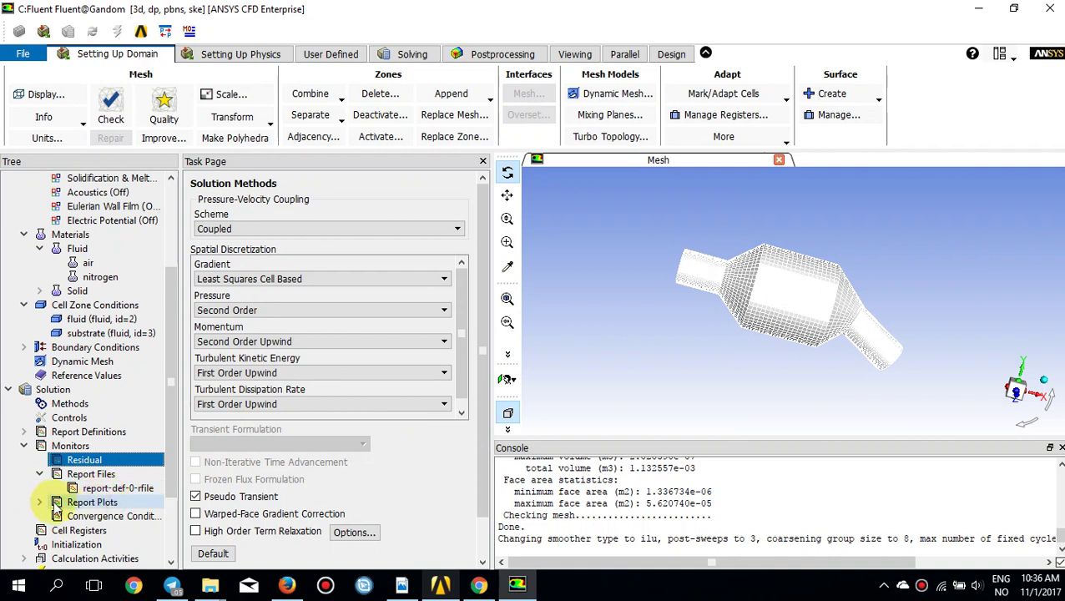
pyautogui.click(40, 501)
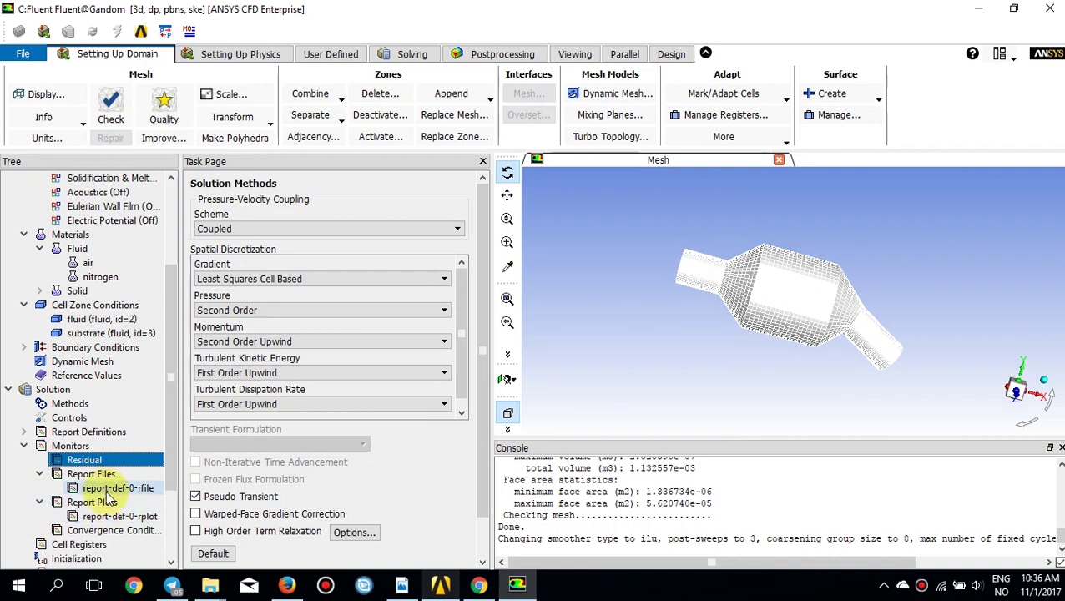
# Initialize the solution using Standard Initialization with the initial values computed from the inlet
pyautogui.moveTo(175, 444); pyautogui.dragTo(173, 501)
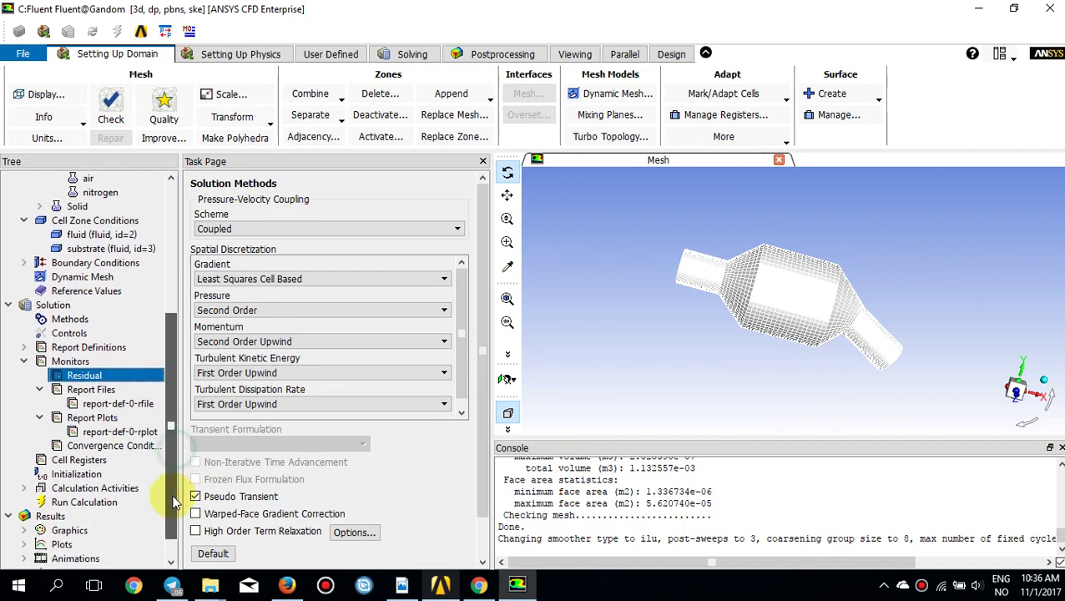
pyautogui.click(76, 474)
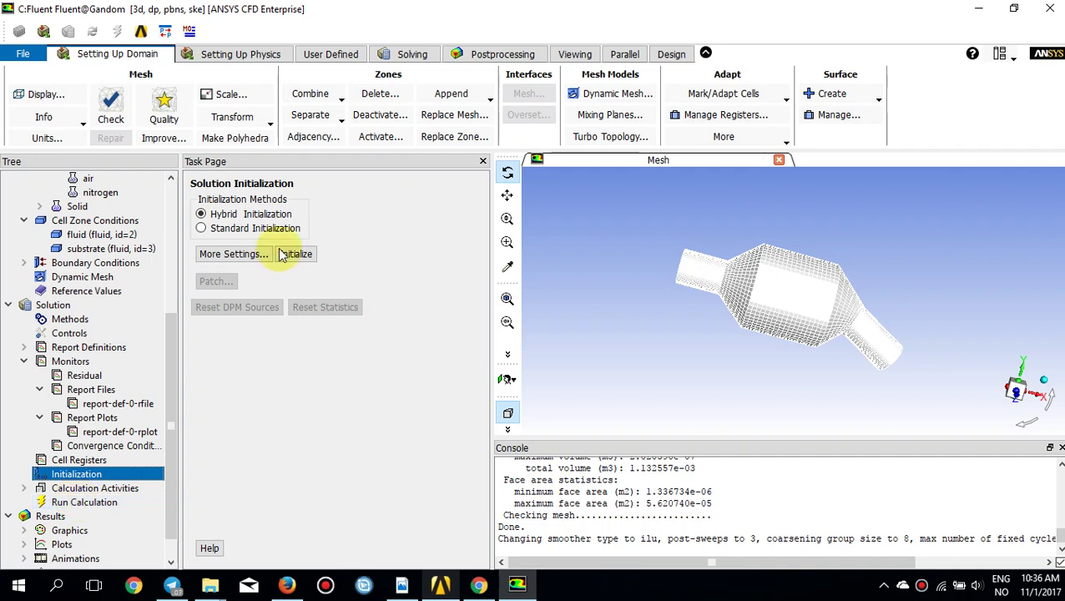
pyautogui.click(263, 227)
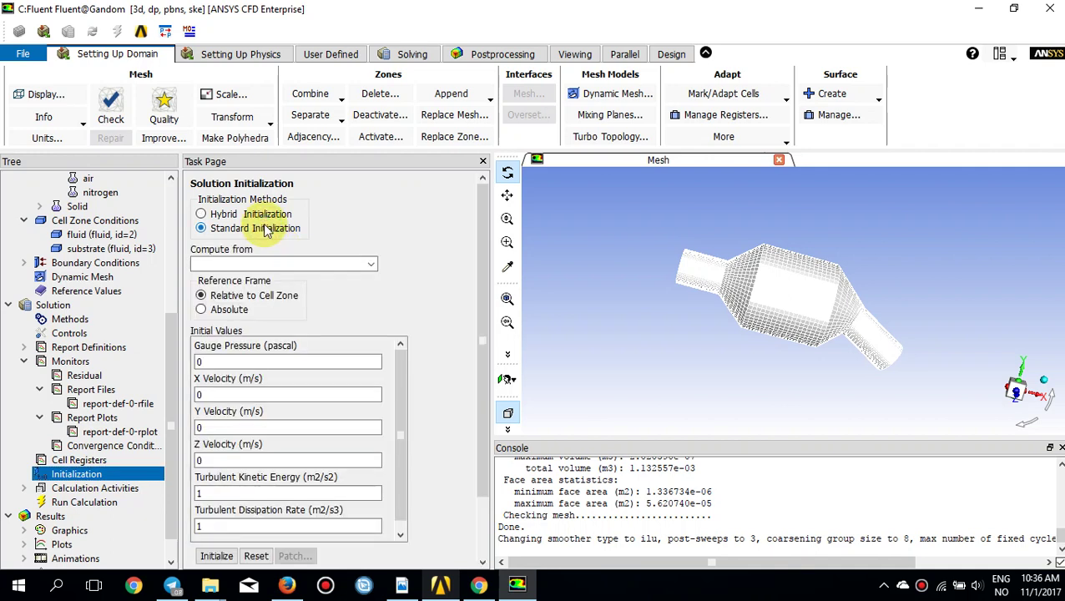
pyautogui.click(374, 264)
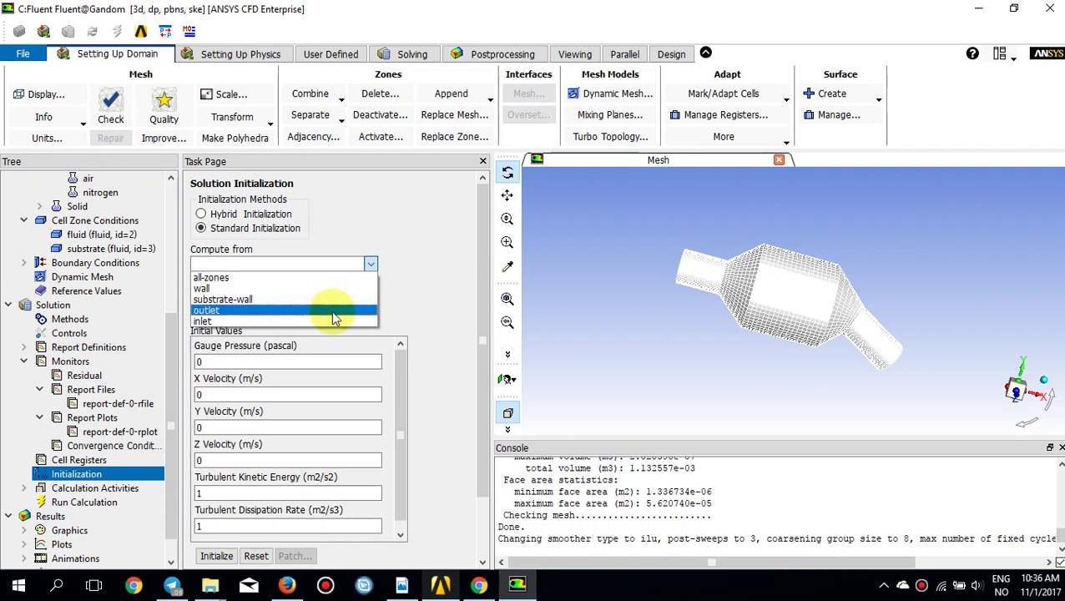
pyautogui.click(332, 318)
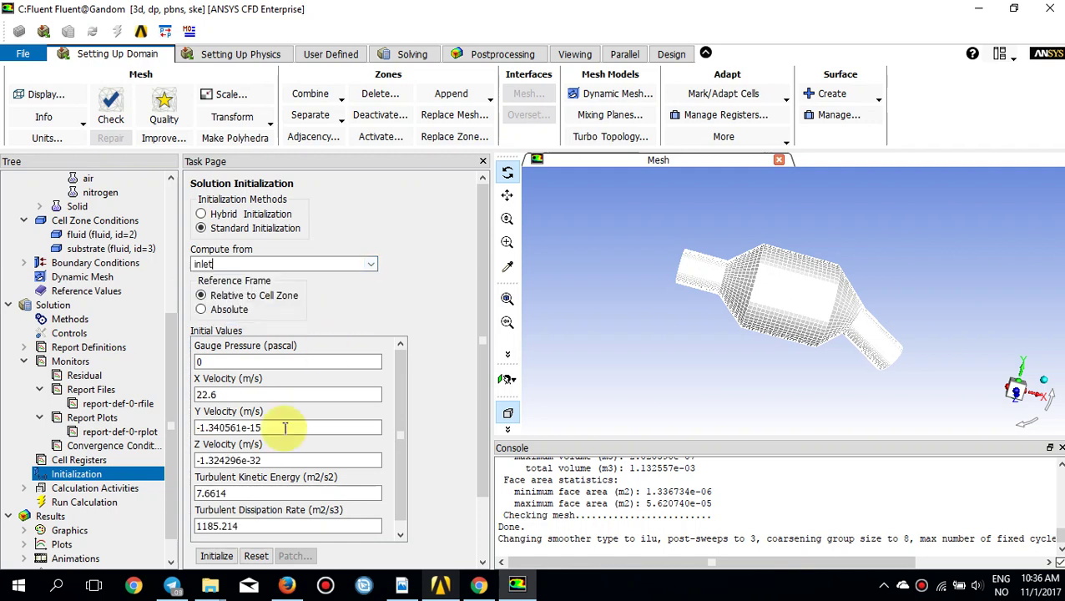
pyautogui.click(218, 555)
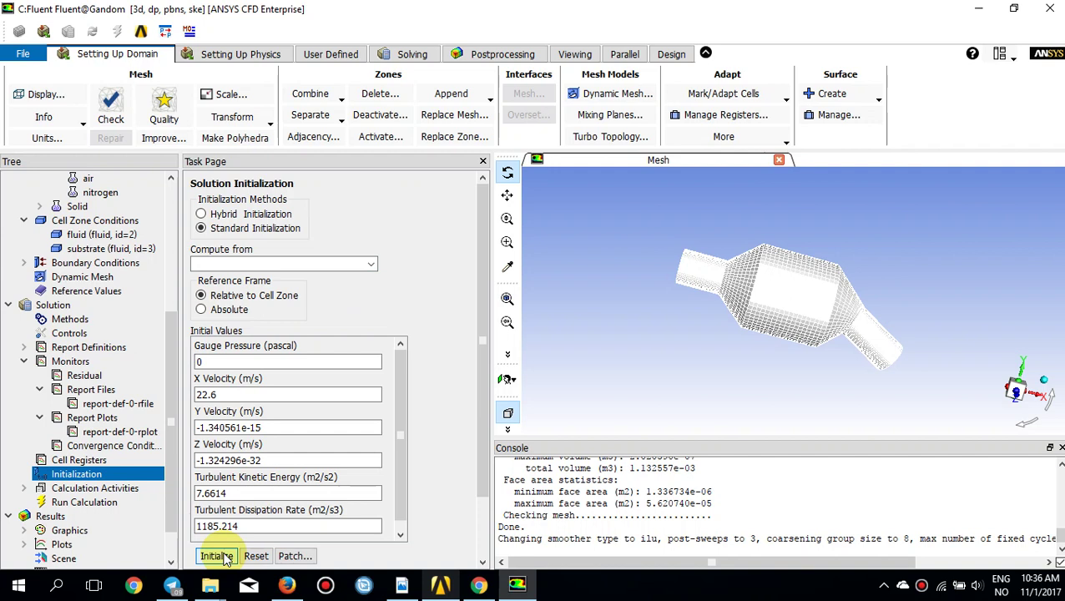
# Set the number of iterations to 100 and run the calculation
pyautogui.click(100, 501)
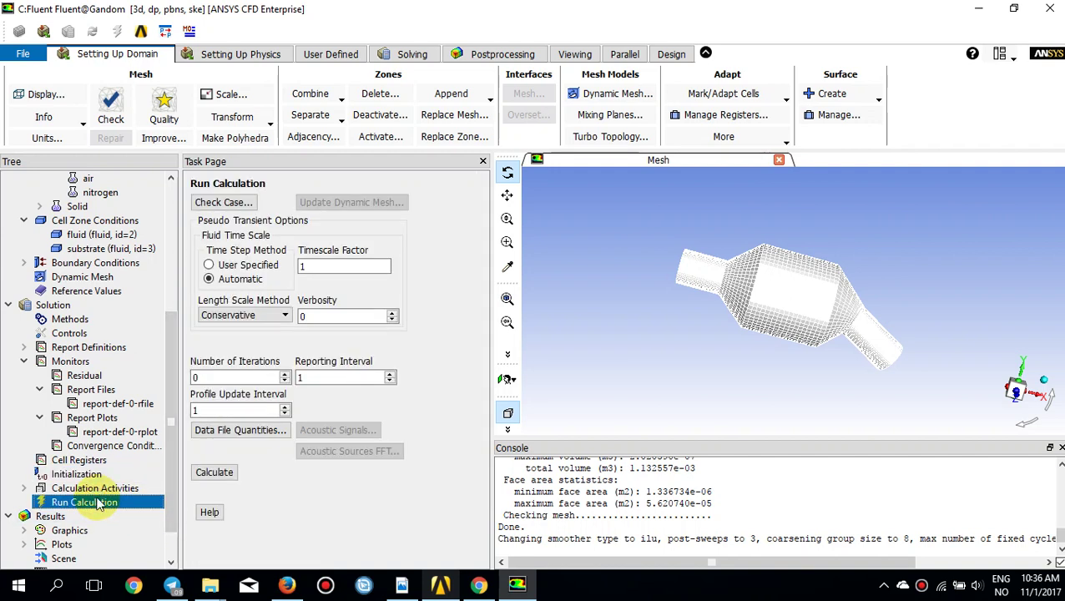
pyautogui.doubleClick(235, 378)
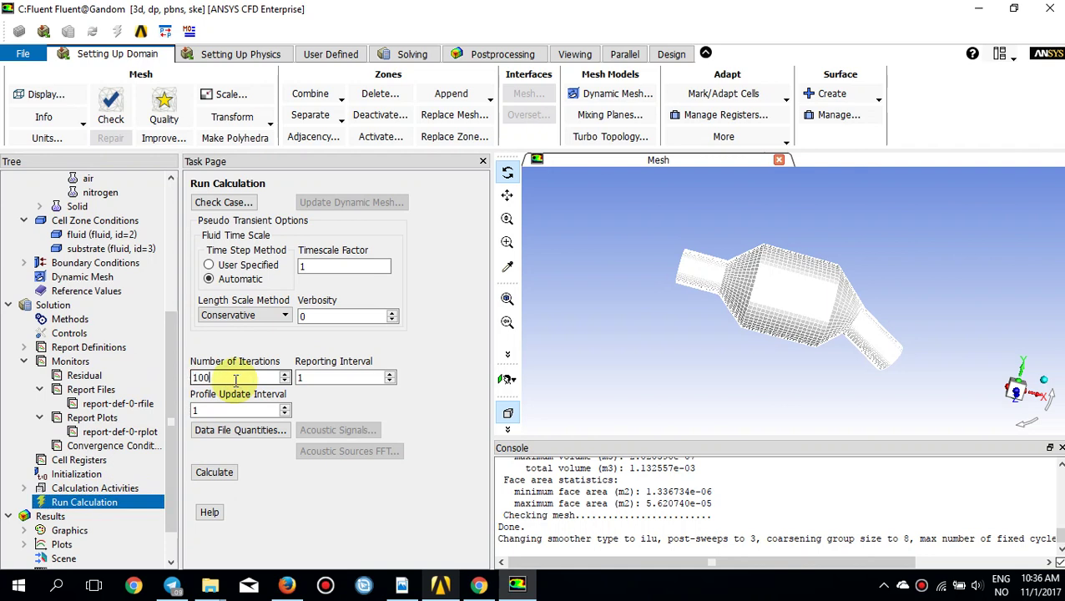
pyautogui.write('100')
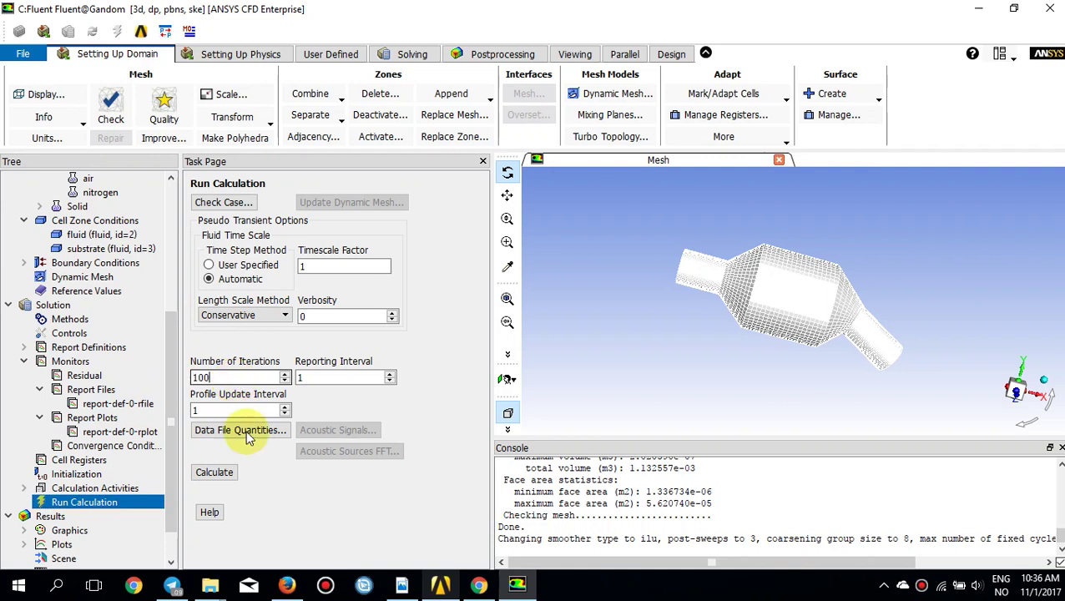
pyautogui.click(217, 472)
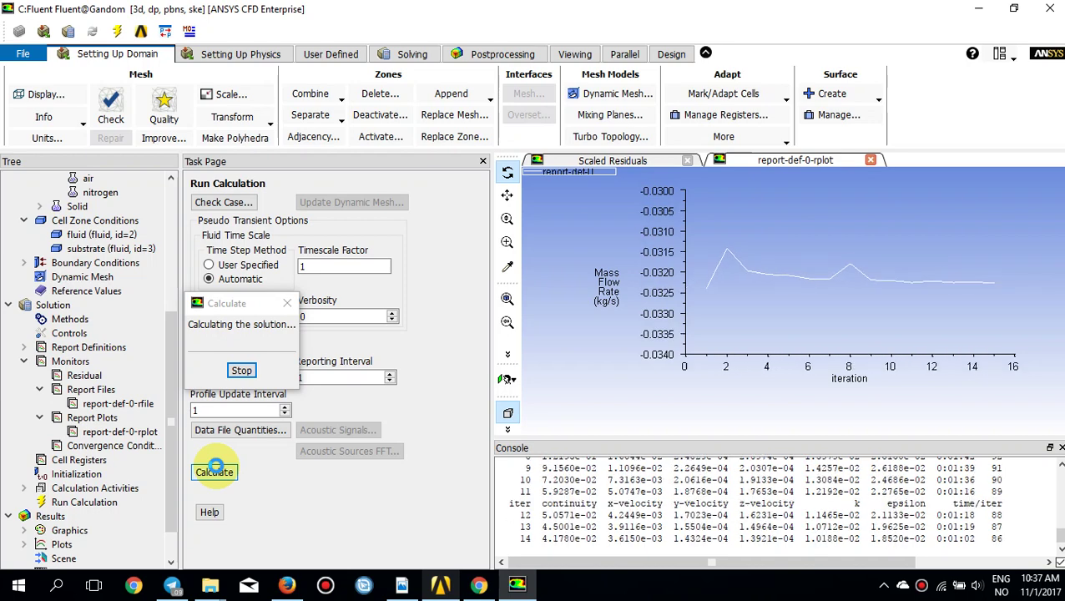
# Check the scaled residuals and the mass flow rate report plot while the calculation runs, and dismiss the closing notice
pyautogui.click(630, 163)
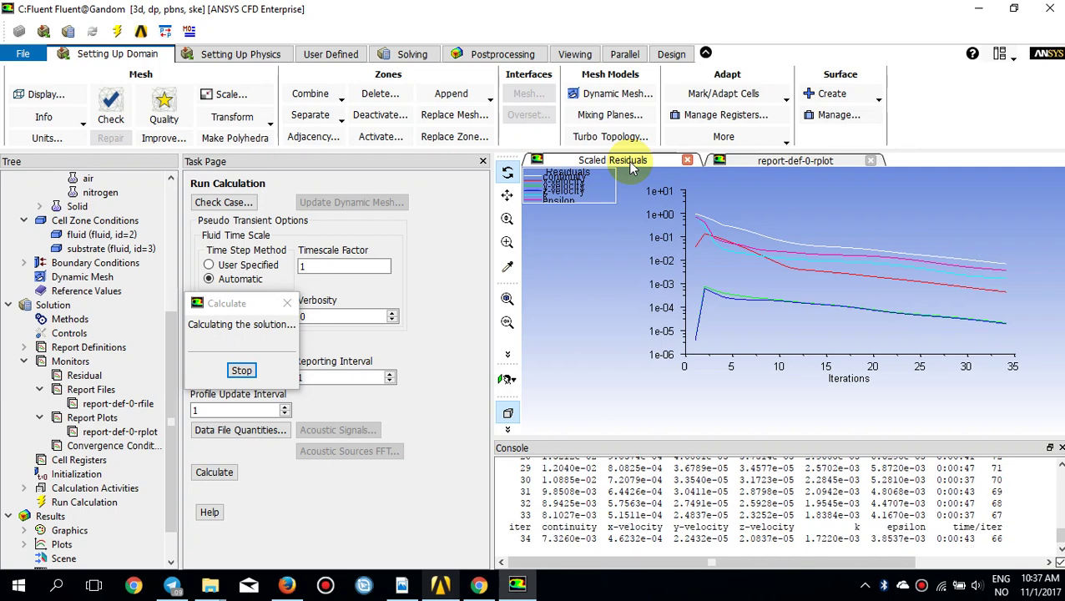
pyautogui.click(782, 161)
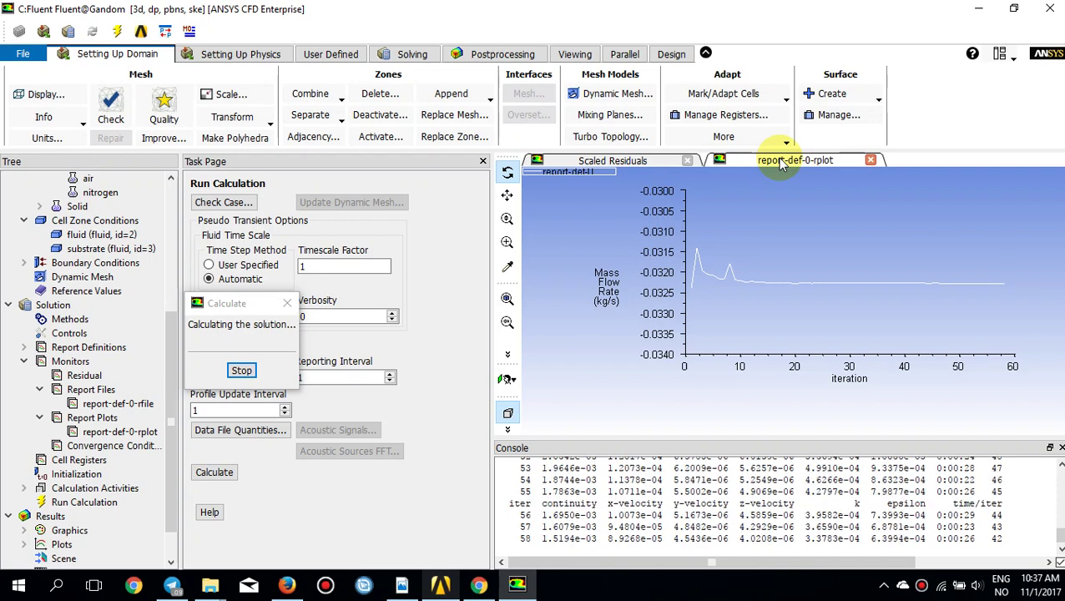
pyautogui.click(638, 160)
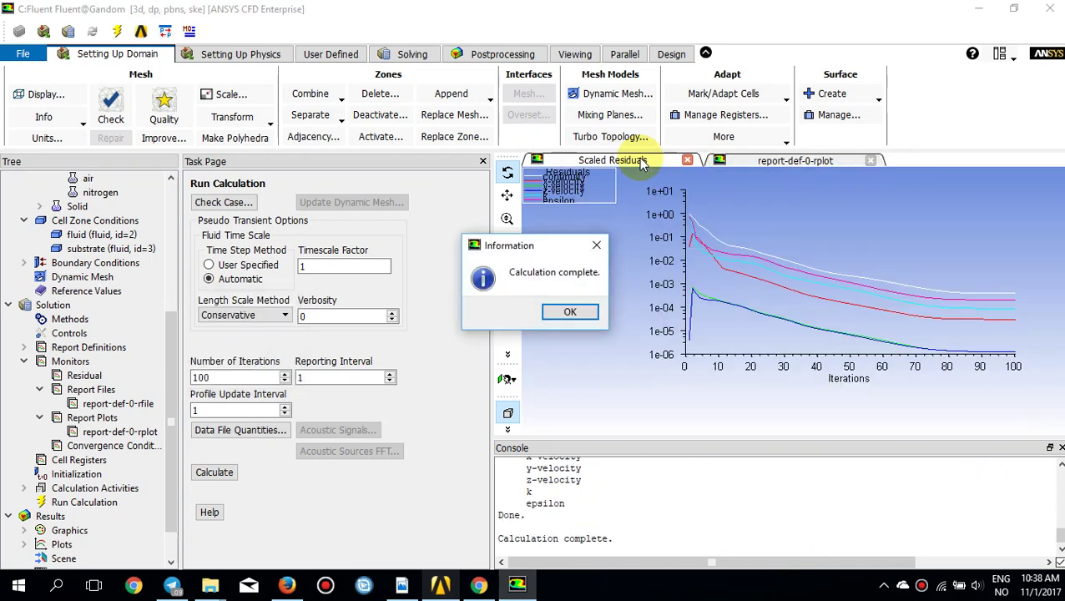
pyautogui.click(579, 315)
# Start a new iso-surface of constant mesh Y-Coordinate with an iso-value of 0
pyautogui.click(521, 54)
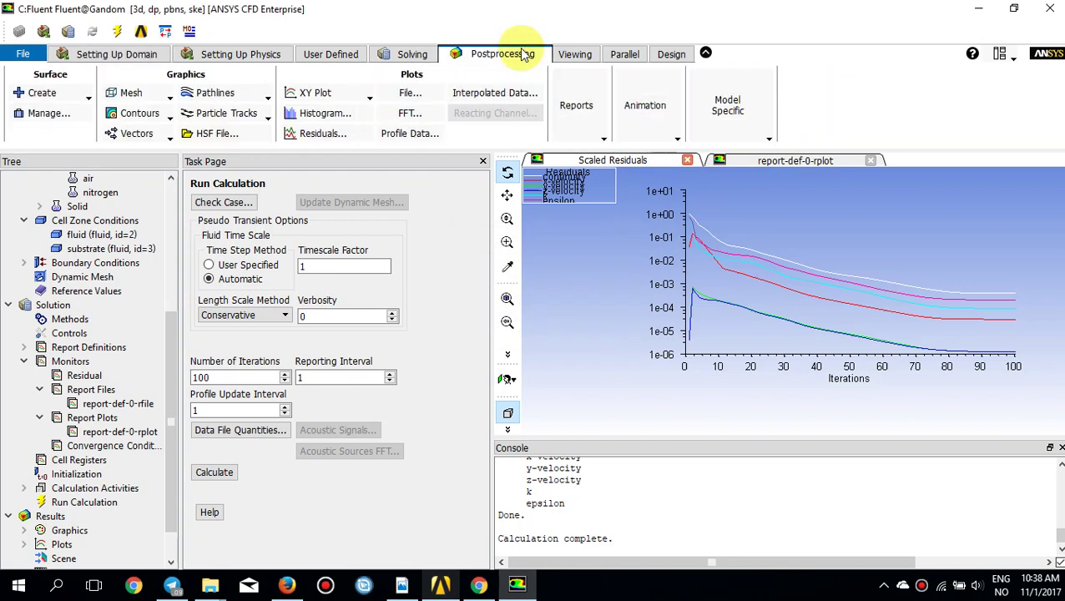
pyautogui.click(43, 98)
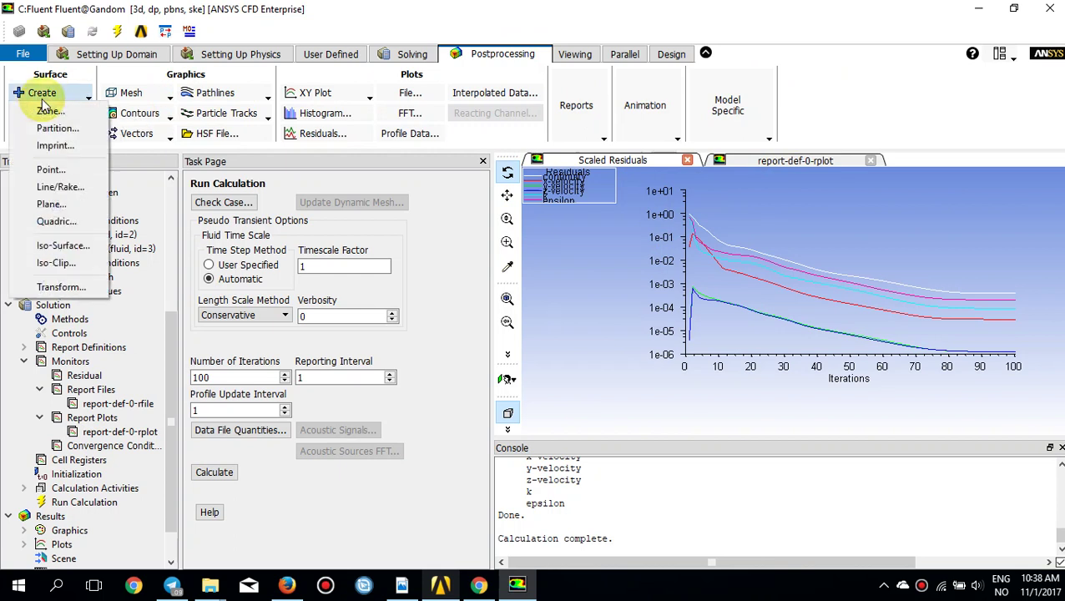
pyautogui.click(87, 249)
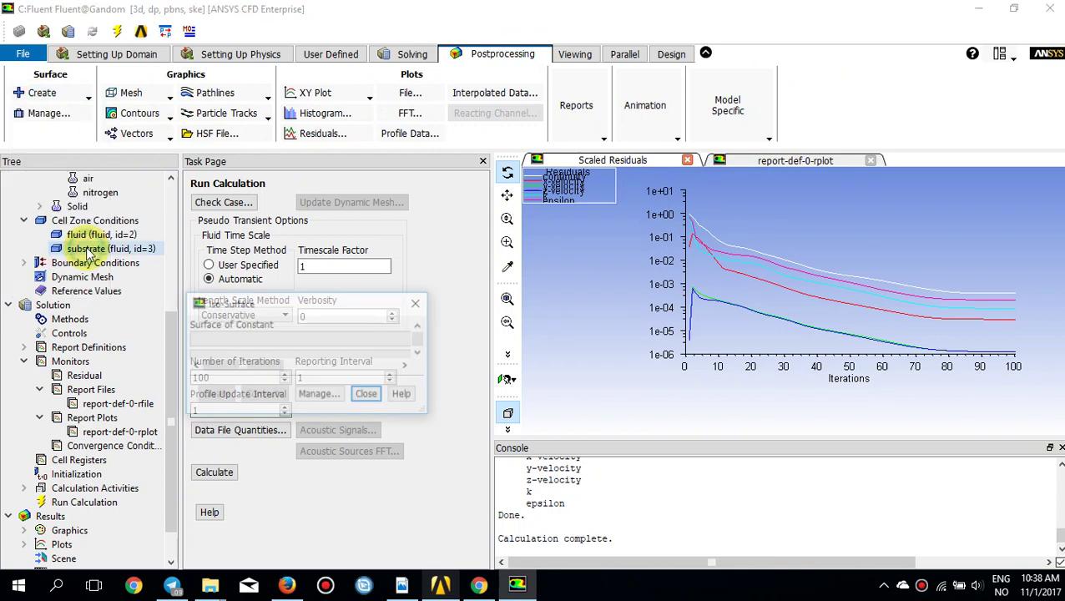
pyautogui.click(242, 339)
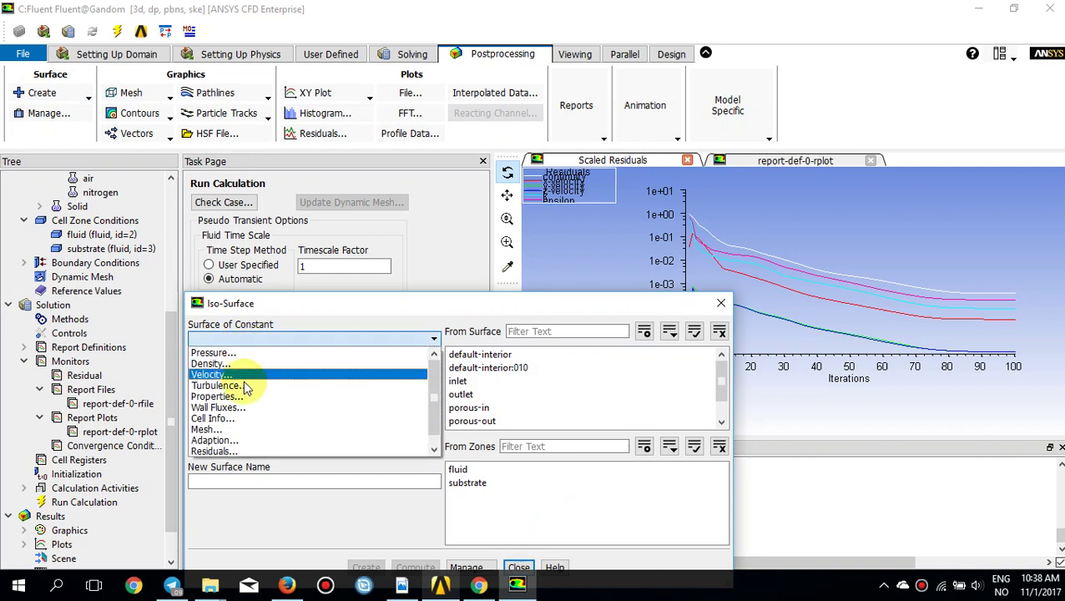
pyautogui.click(252, 428)
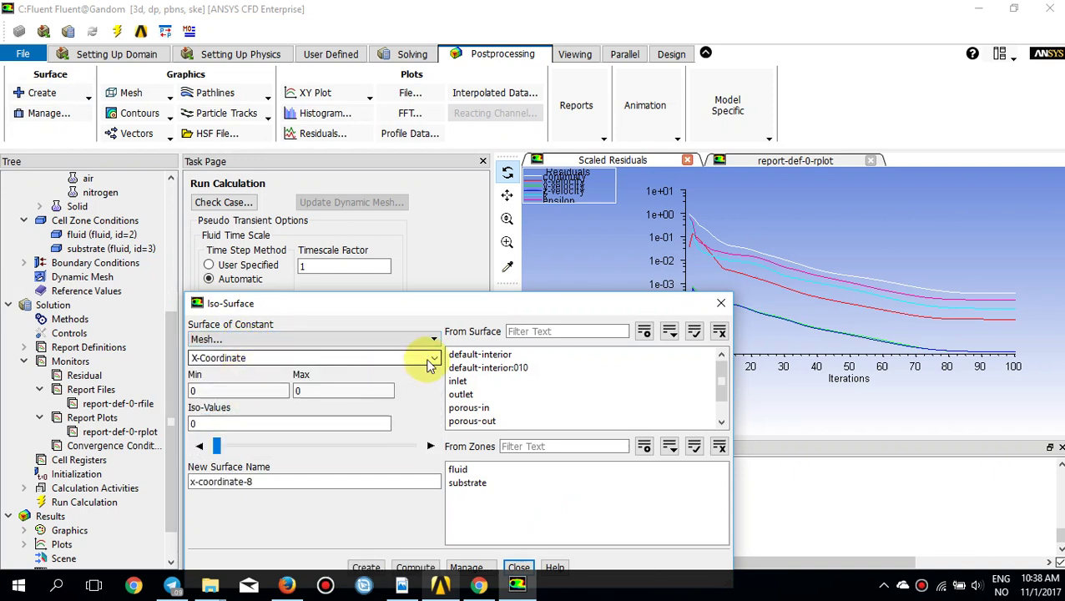
pyautogui.click(431, 365)
pyautogui.click(318, 377)
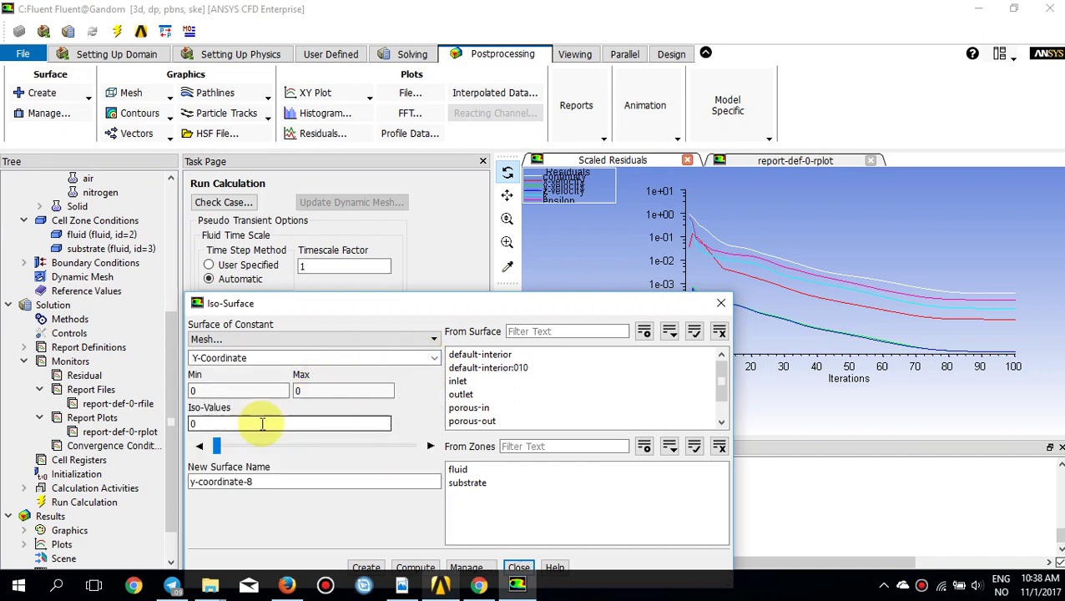
pyautogui.click(329, 441)
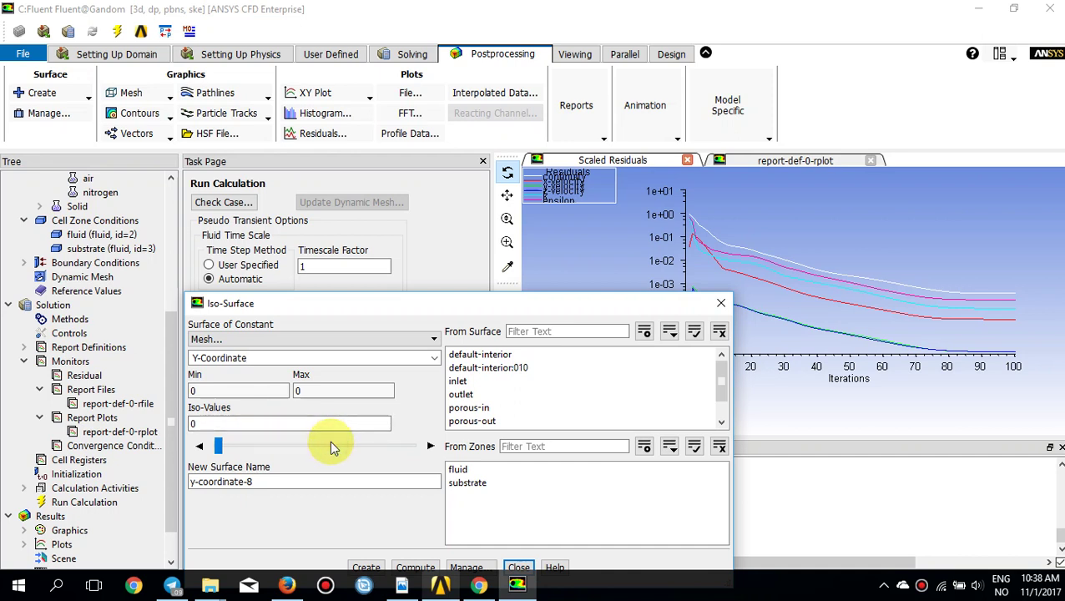
pyautogui.doubleClick(324, 426)
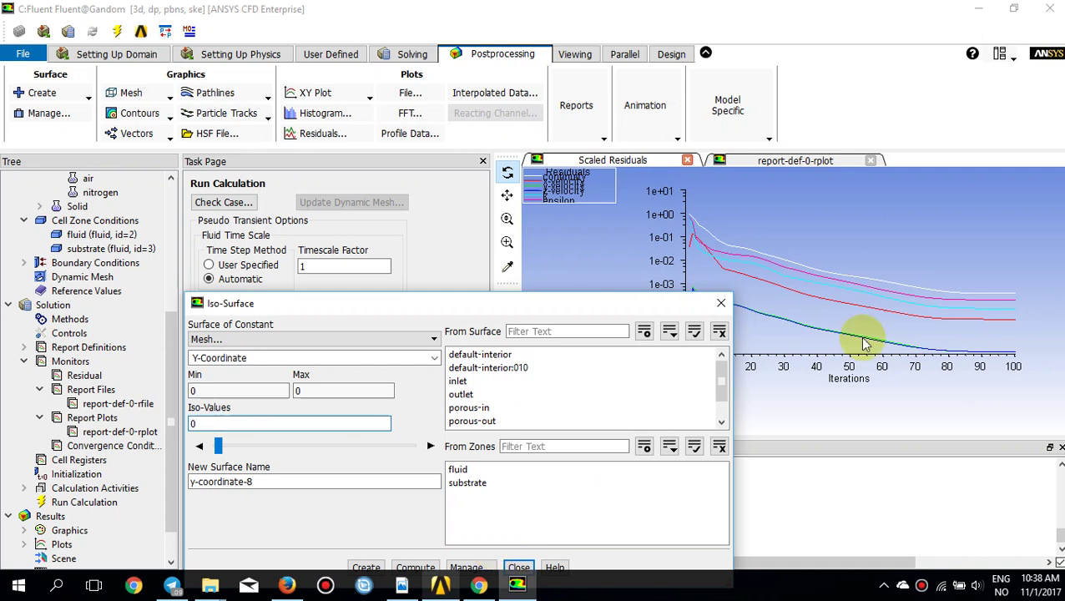
# Name the new iso-surface y=0, create it and close the iso-surface settings
pyautogui.doubleClick(316, 476)
pyautogui.tripleClick(316, 476)
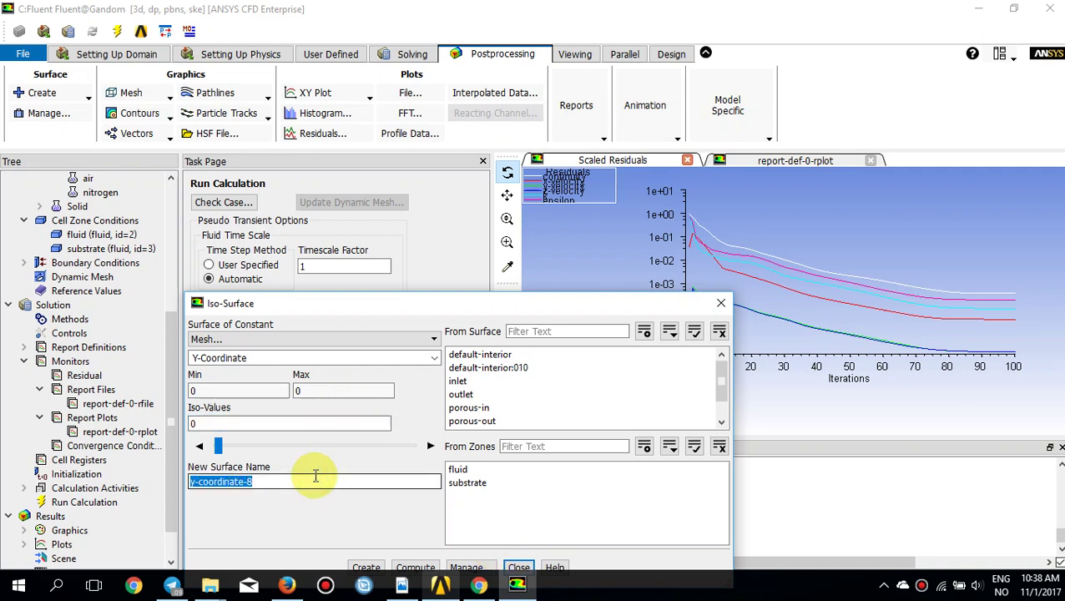
pyautogui.write('y')
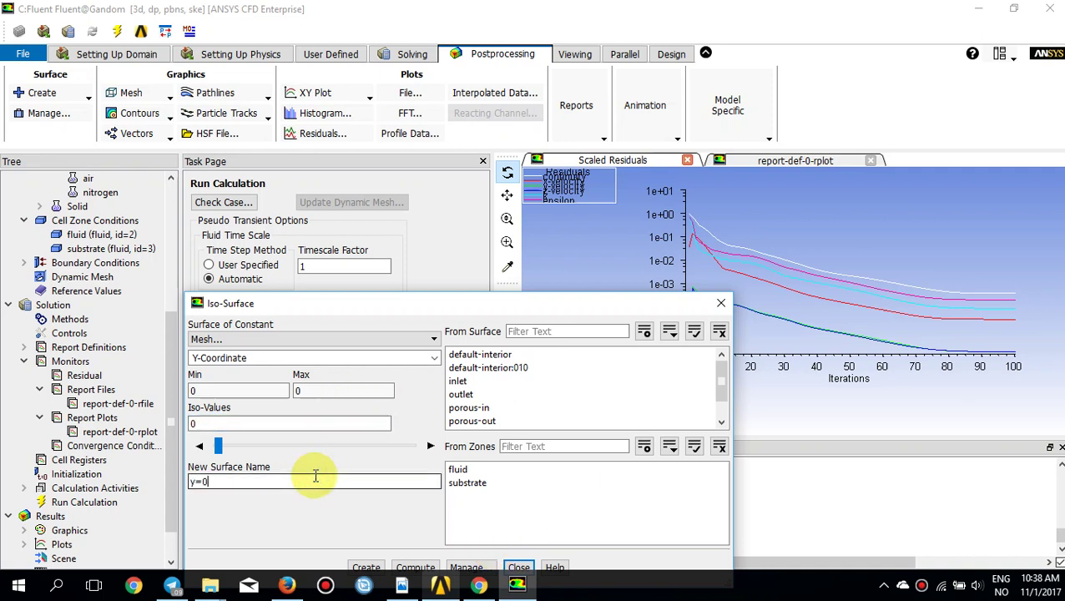
pyautogui.write('=0')
pyautogui.moveTo(353, 305); pyautogui.dragTo(431, 173)
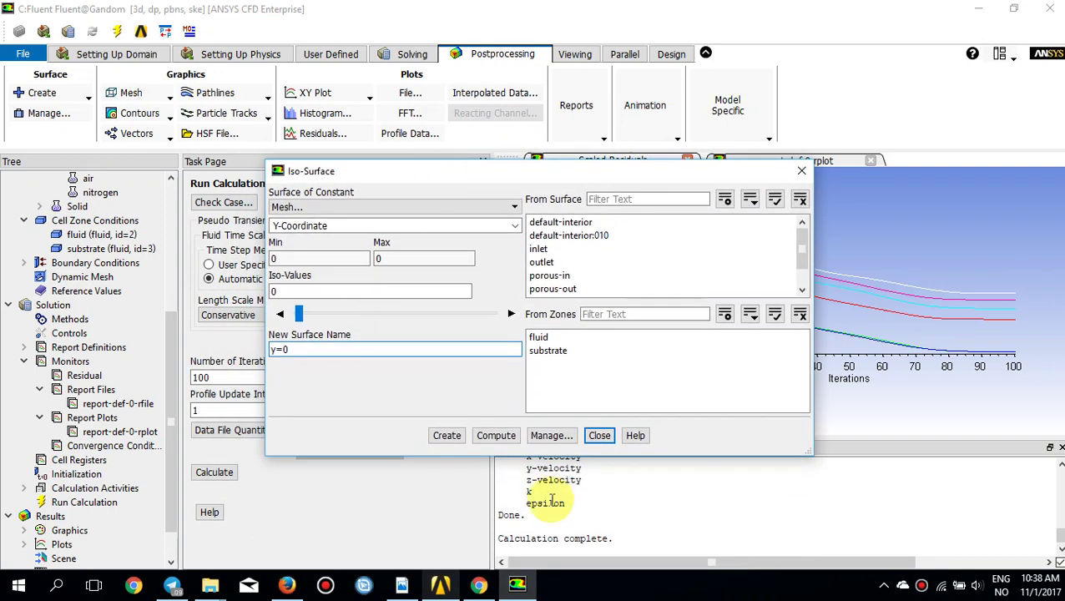
pyautogui.click(446, 434)
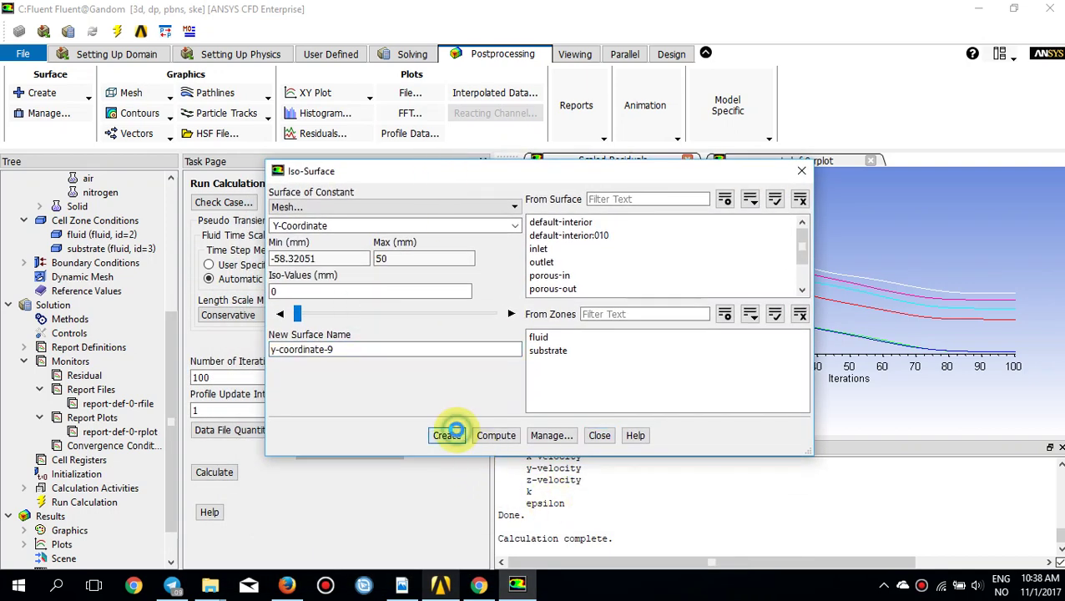
pyautogui.click(798, 170)
# Display filled contours of static pressure on the y=0 surface as contour-1
pyautogui.click(140, 113)
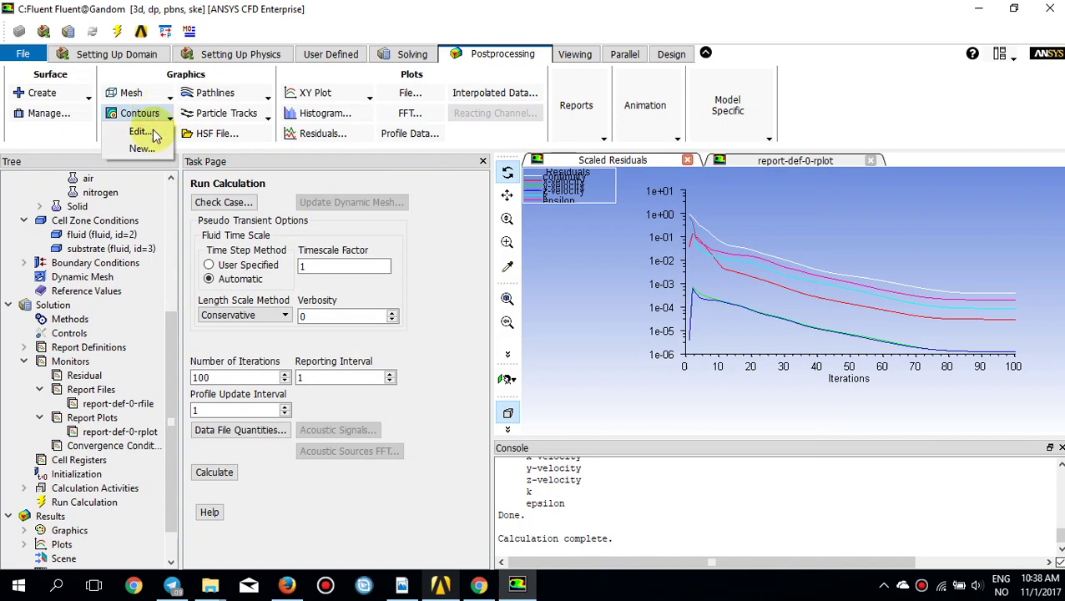
pyautogui.click(153, 134)
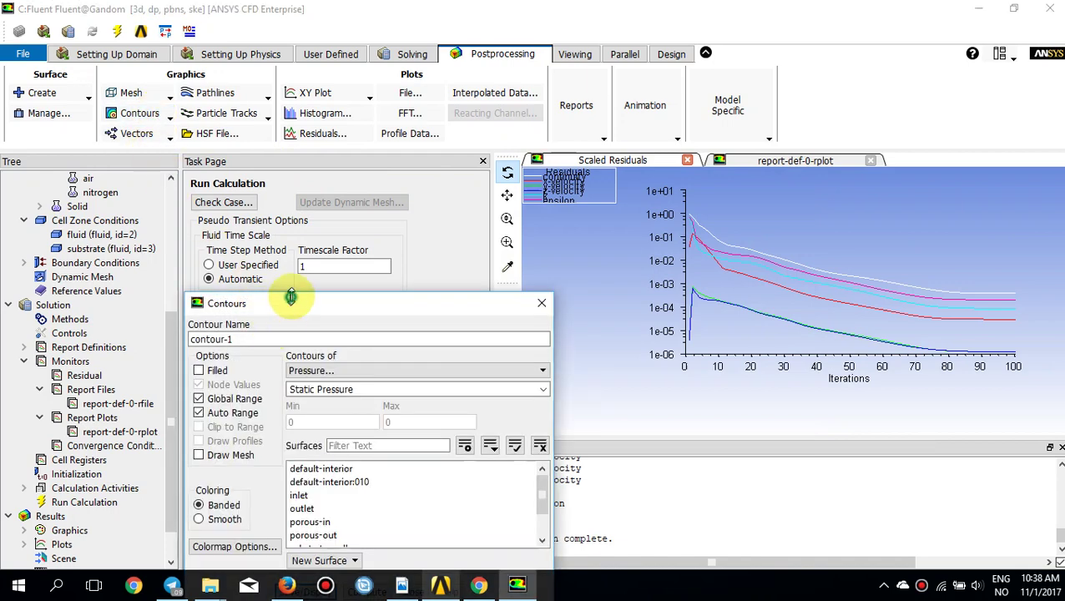
pyautogui.moveTo(290, 297); pyautogui.dragTo(386, 161)
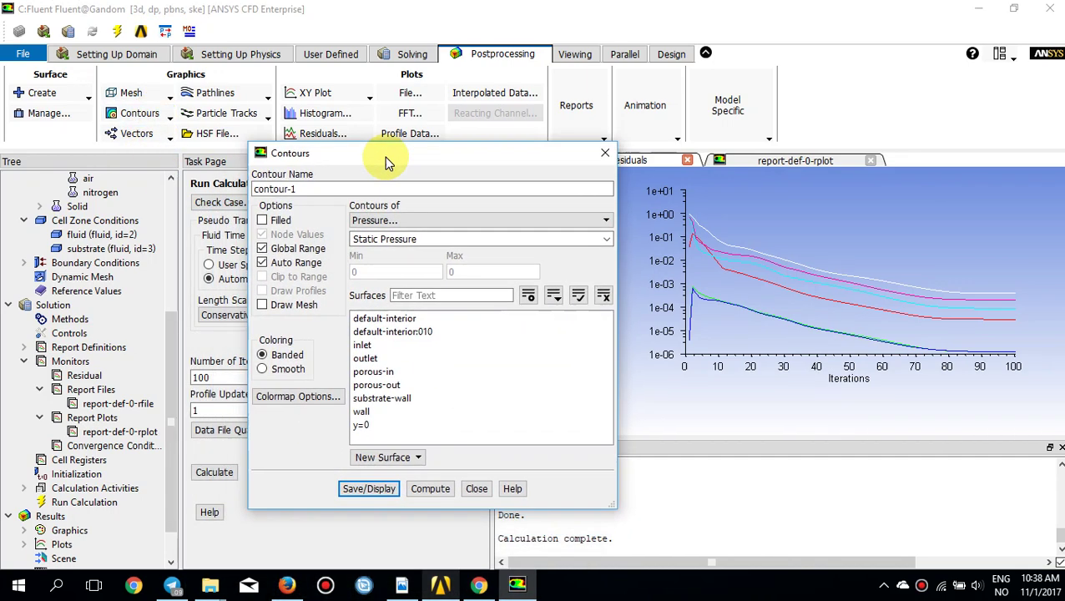
pyautogui.click(382, 425)
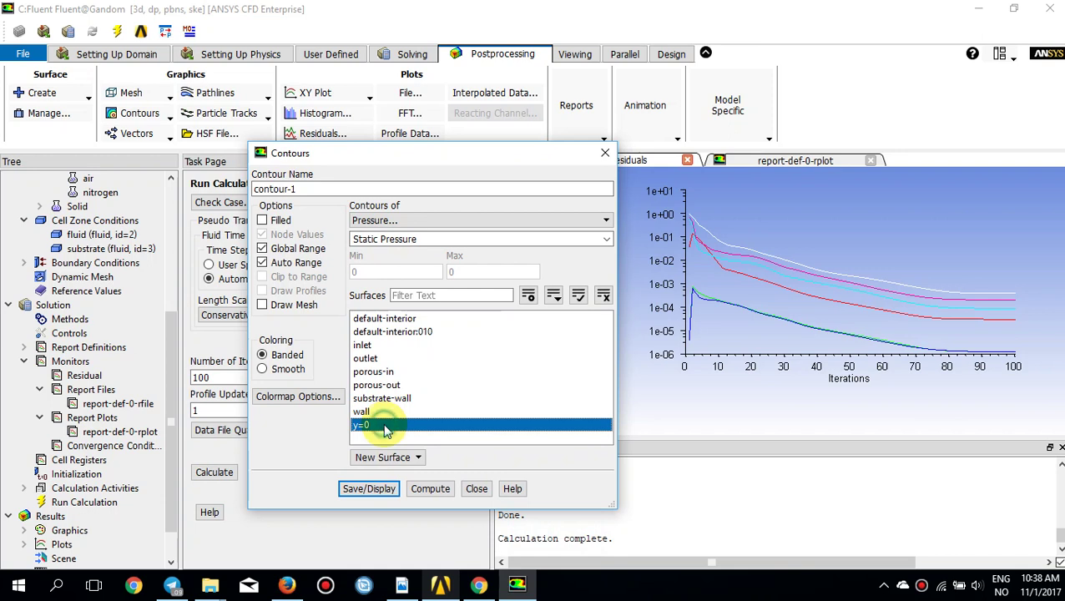
pyautogui.click(265, 221)
pyautogui.click(386, 491)
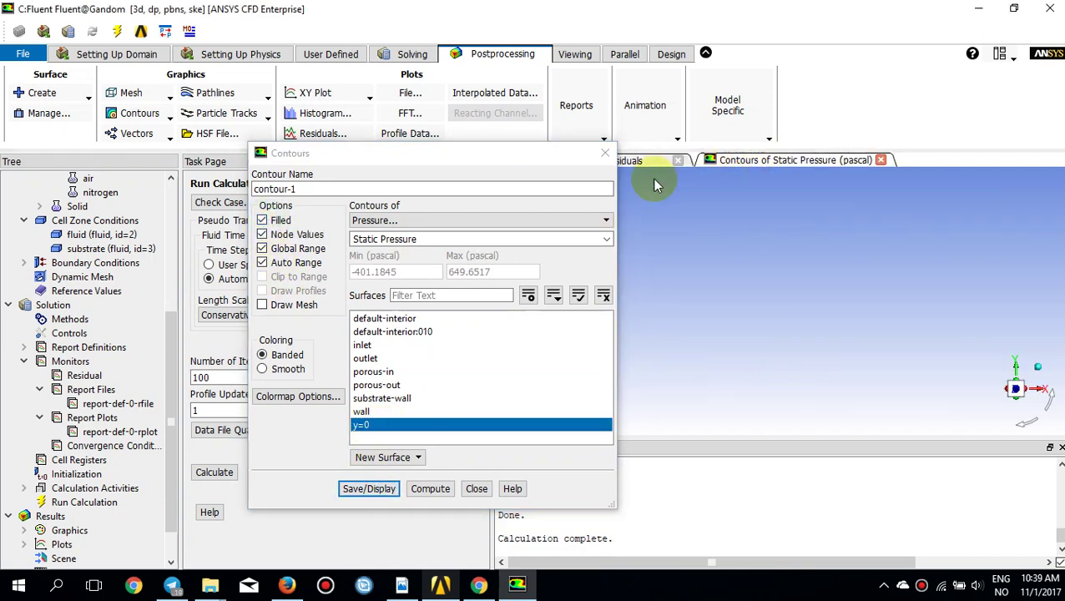
pyautogui.moveTo(530, 151); pyautogui.dragTo(451, 200)
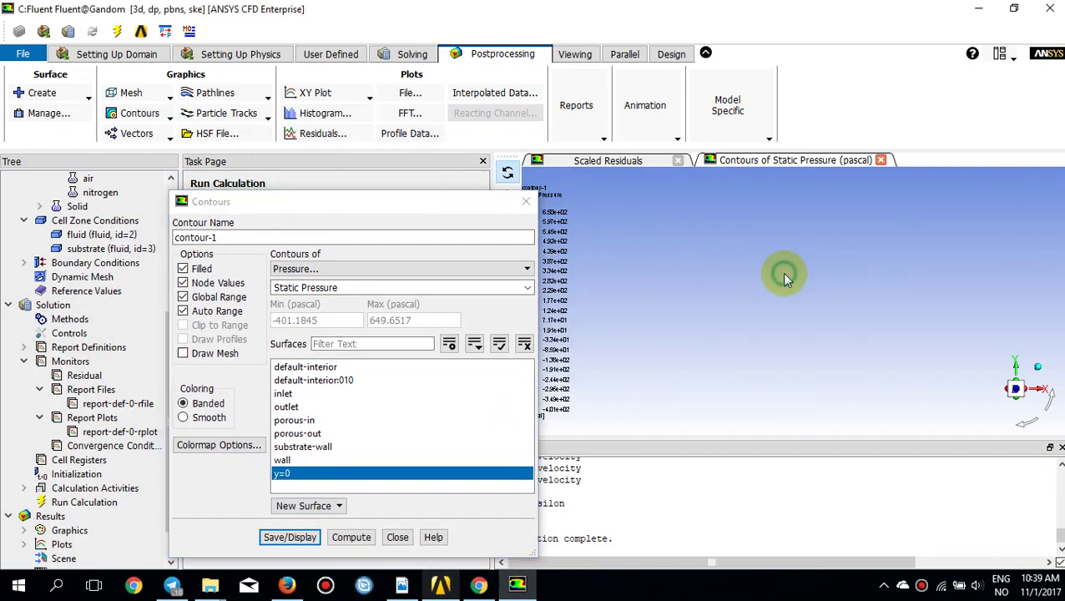
pyautogui.moveTo(785, 278); pyautogui.dragTo(818, 355)
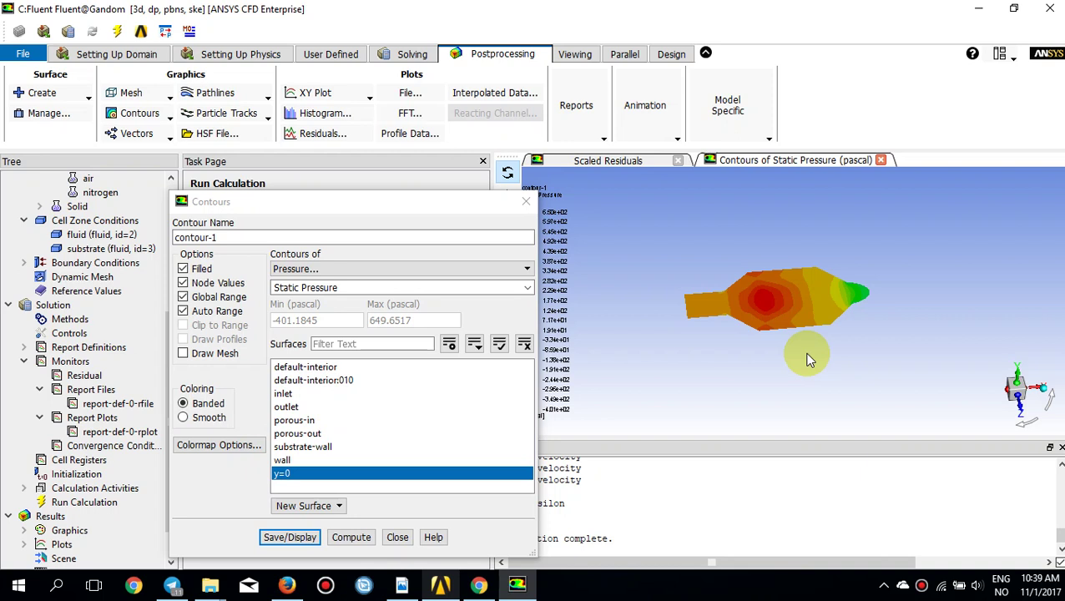
pyautogui.moveTo(808, 359)
pyautogui.mouseDown()
pyautogui.moveTo(863, 308)
pyautogui.moveTo(952, 305)
pyautogui.moveTo(762, 305)
pyautogui.moveTo(747, 323)
pyautogui.moveTo(763, 248)
pyautogui.moveTo(851, 318)
pyautogui.mouseUp()
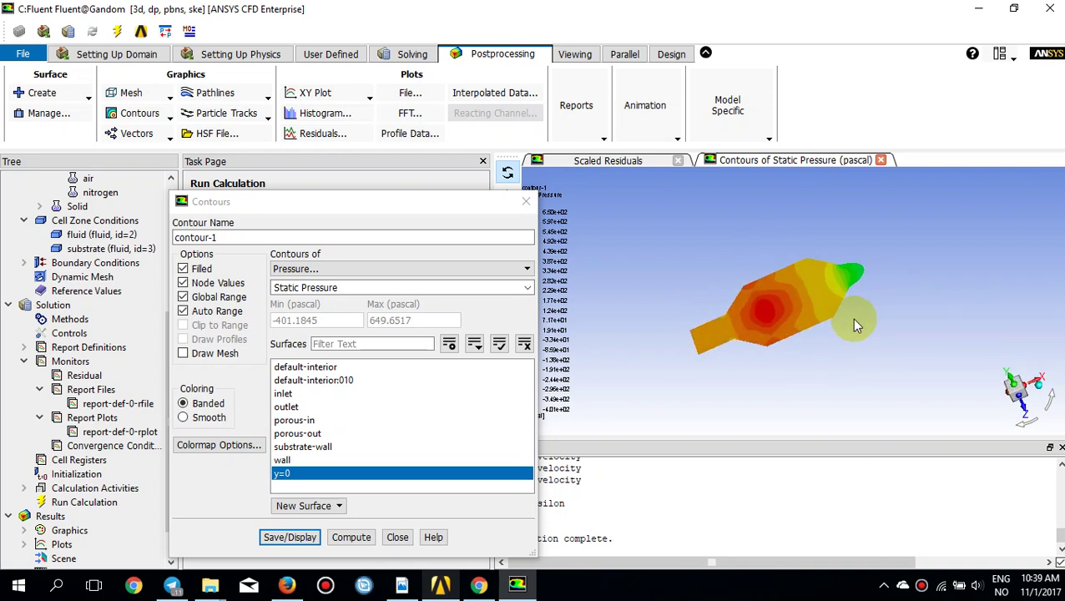
# Turn on mesh drawing for contour-1, display the inlet, outlet, substrate-wall and wall surfaces as faces without edges, and close both settings windows
pyautogui.click(225, 356)
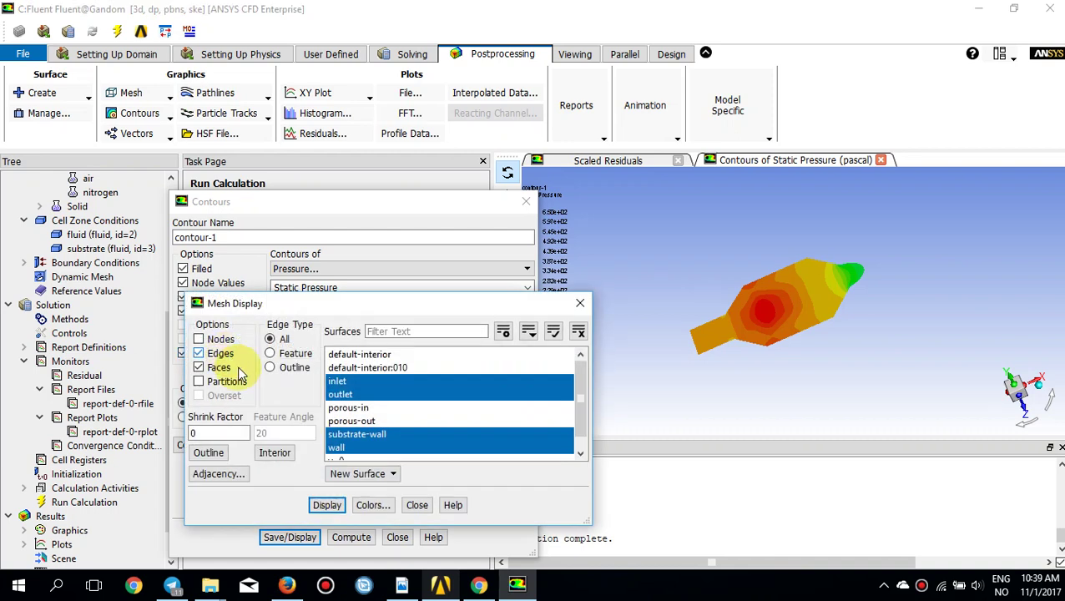
pyautogui.click(326, 505)
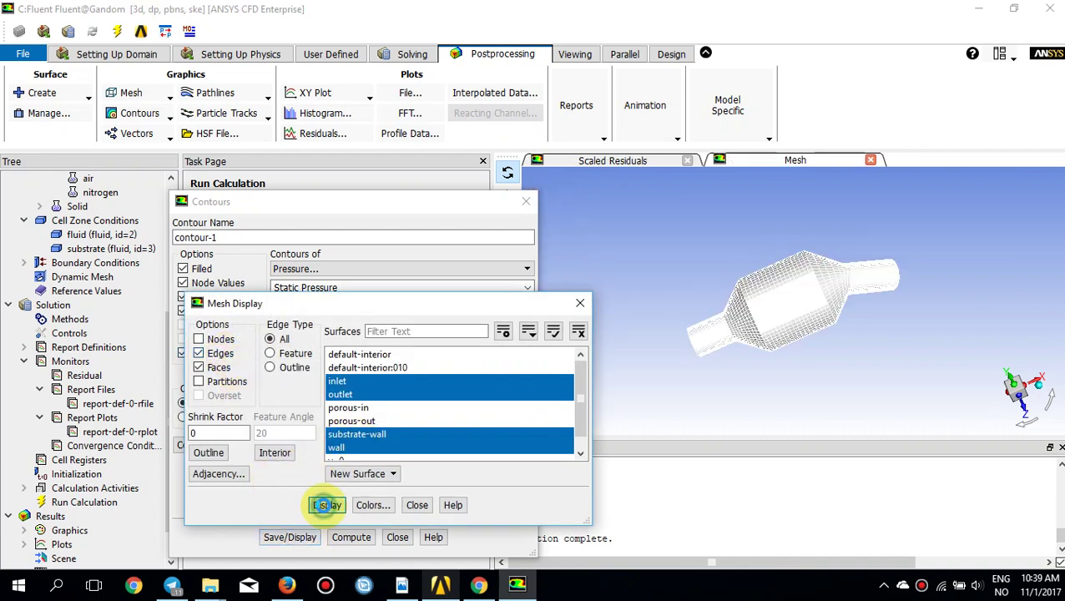
pyautogui.click(200, 353)
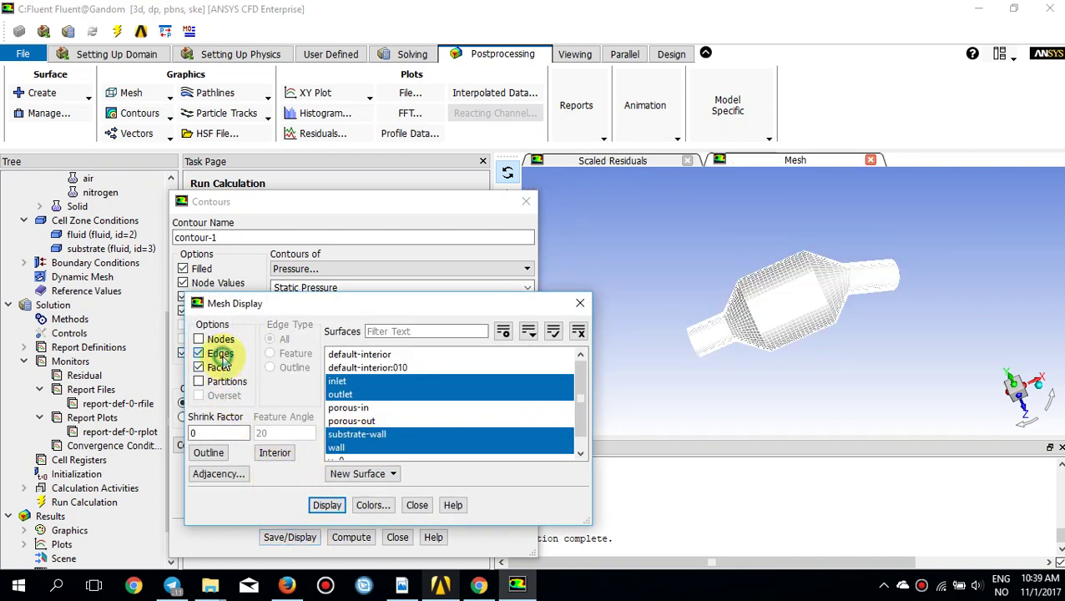
pyautogui.click(325, 505)
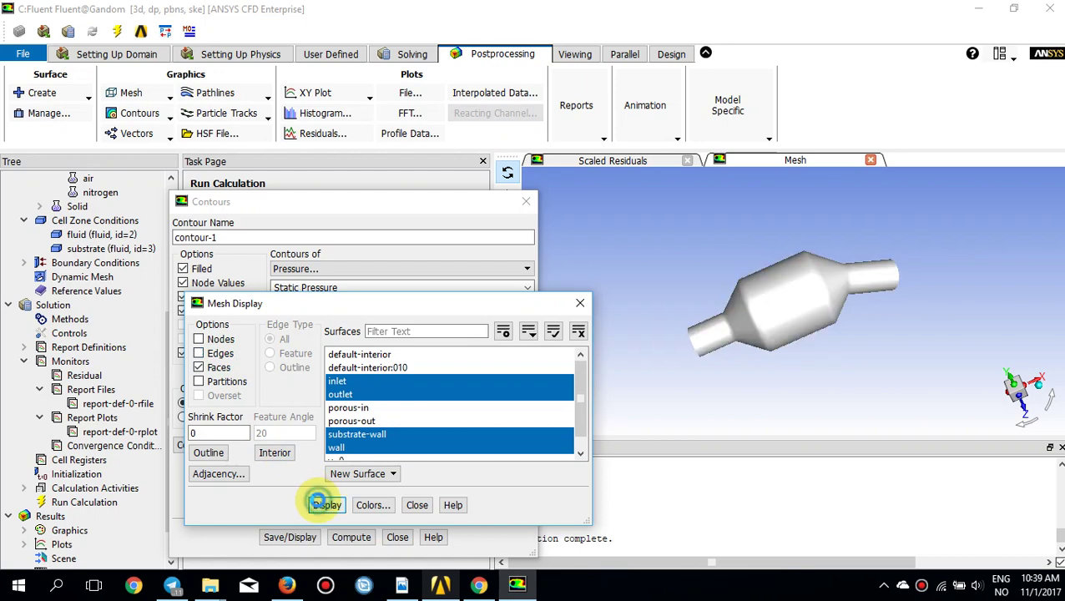
pyautogui.click(582, 302)
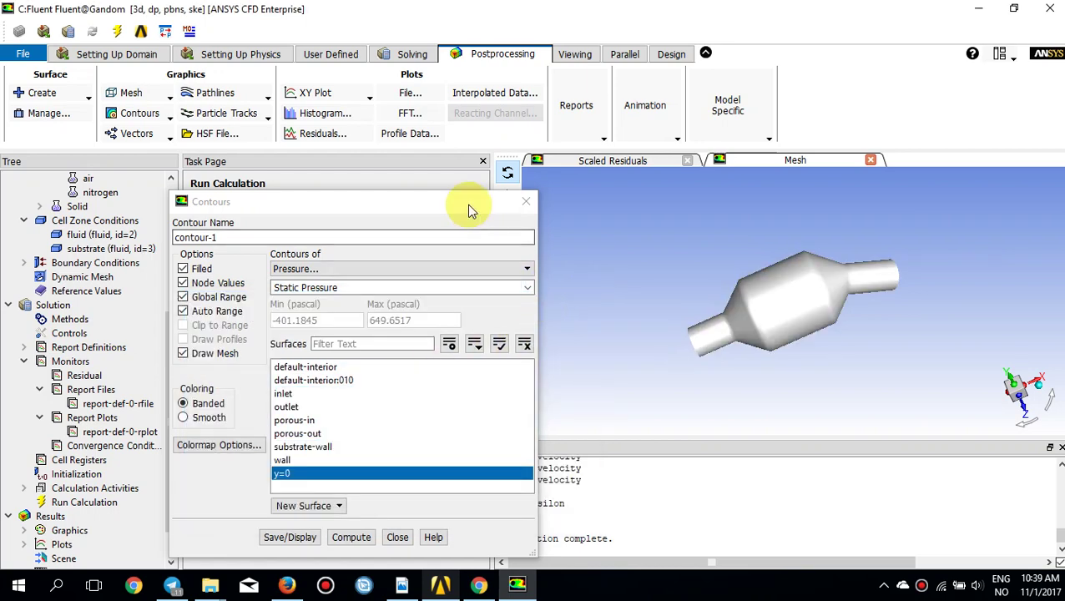
pyautogui.click(526, 201)
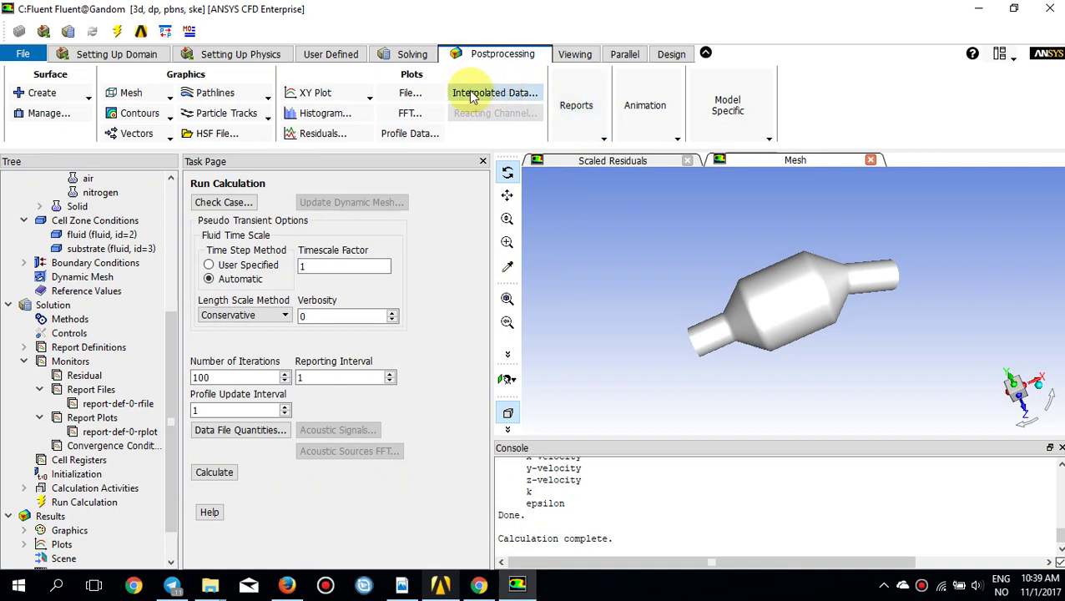
# In the scene description, set the transparency of wall and substrate-wall to 91, apply it and close the scene settings
pyautogui.click(574, 59)
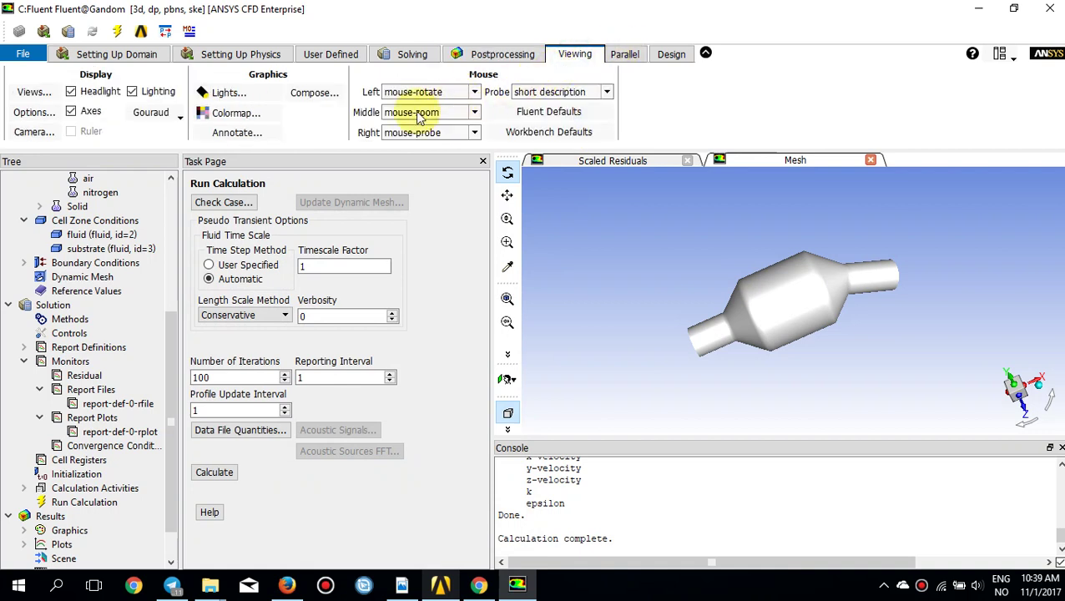
pyautogui.click(317, 101)
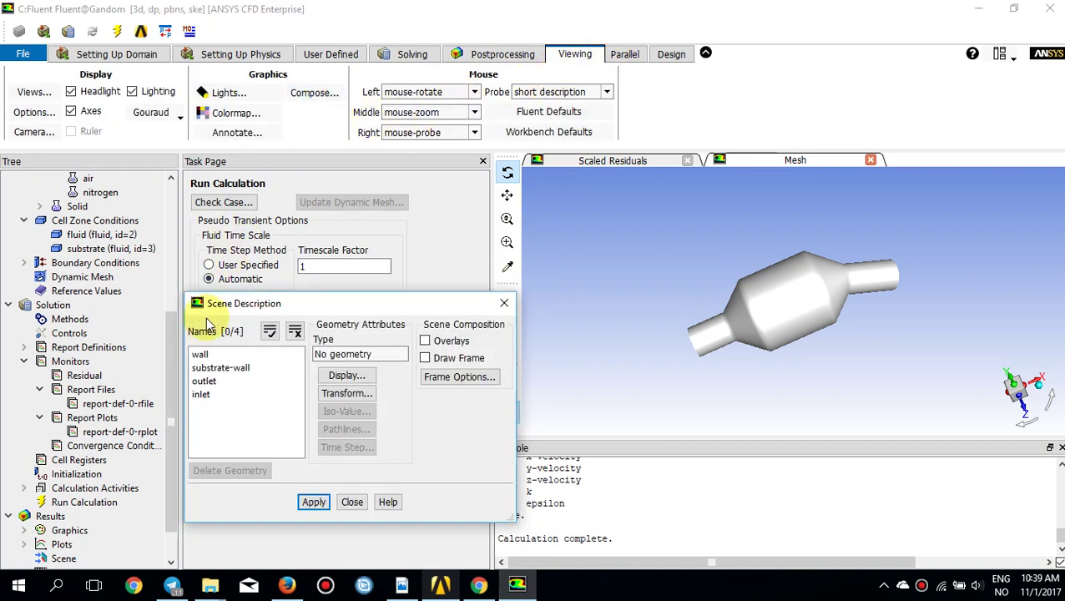
pyautogui.click(232, 354)
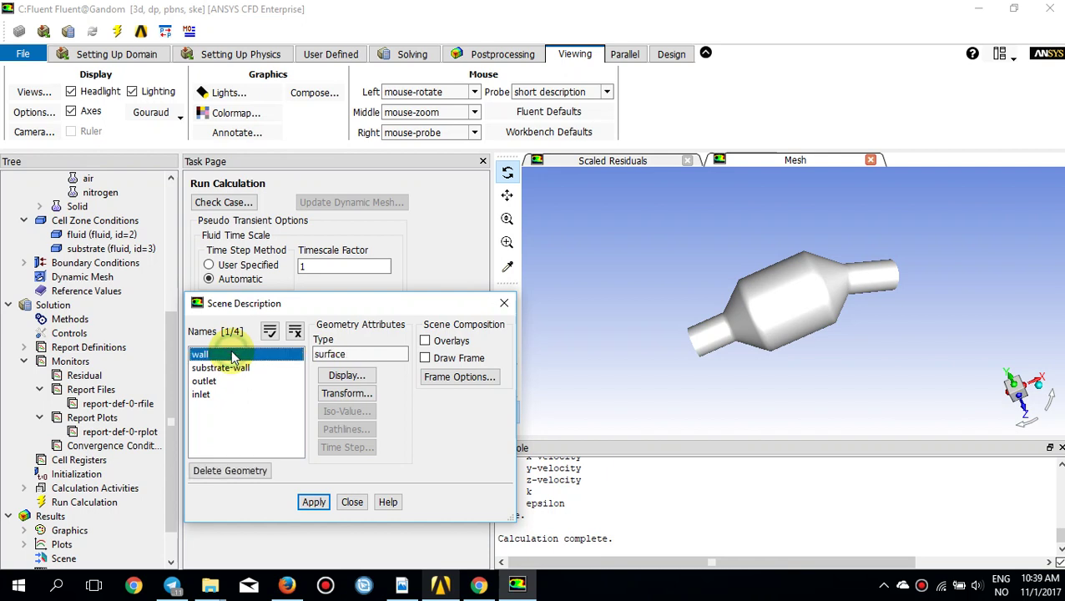
pyautogui.keyDown('ctrl'); pyautogui.click(234, 368); pyautogui.keyUp('ctrl')
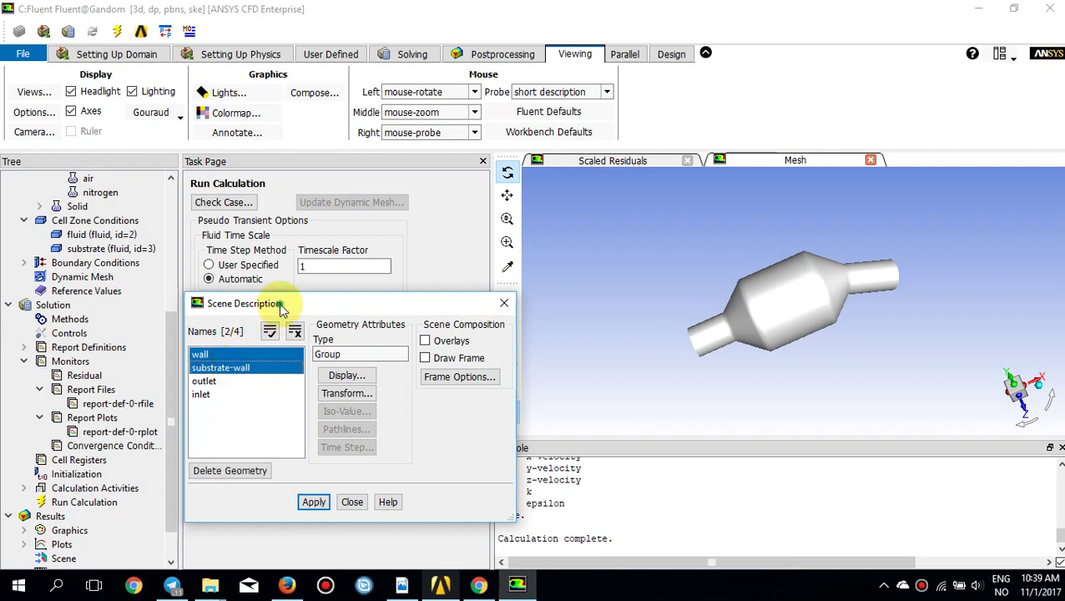
pyautogui.moveTo(282, 310); pyautogui.dragTo(275, 234)
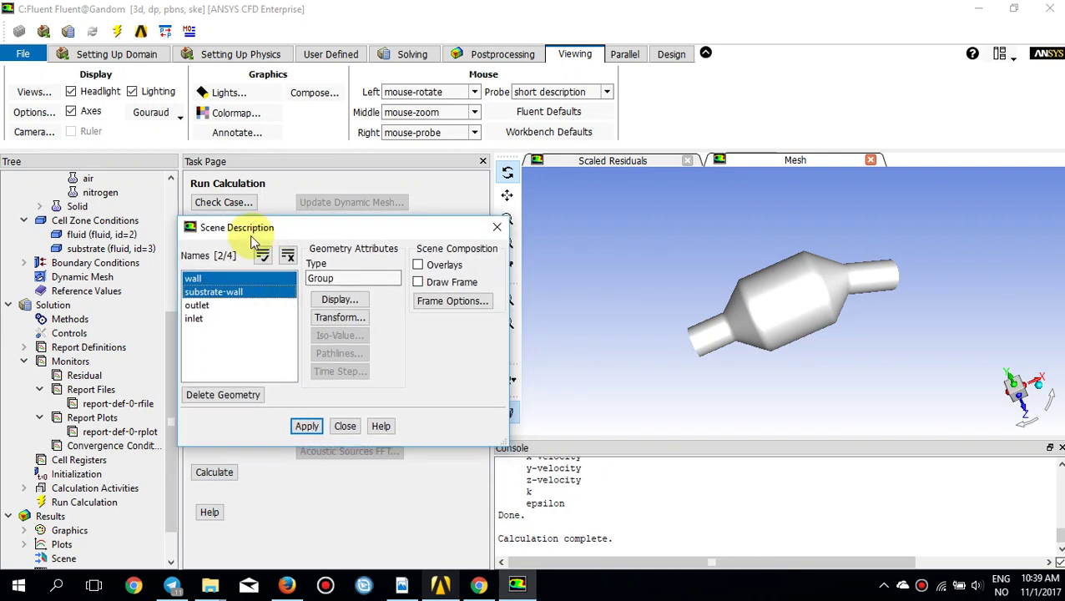
pyautogui.click(344, 302)
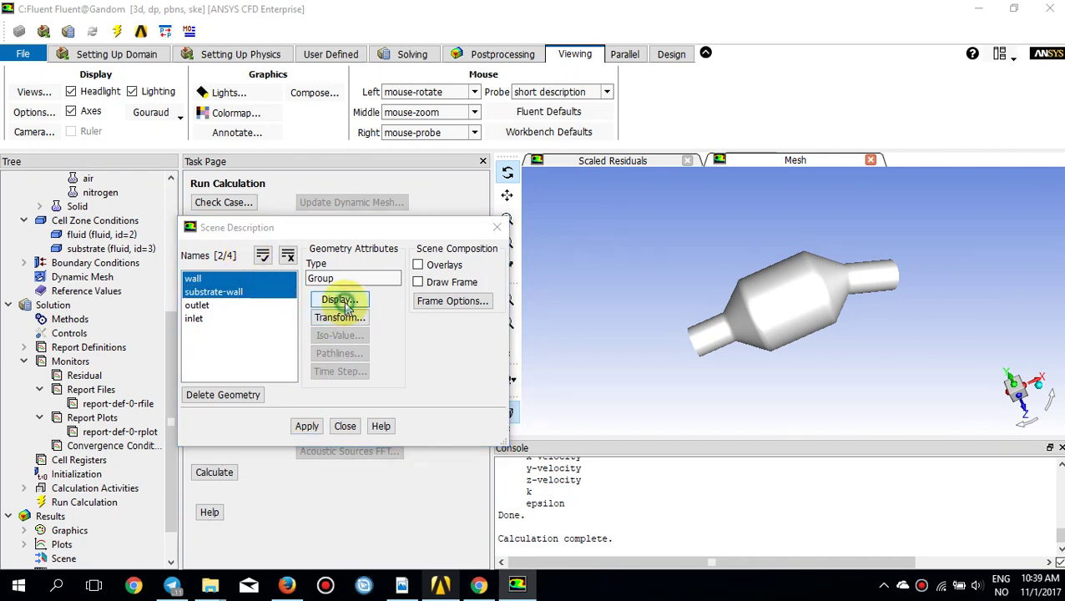
pyautogui.moveTo(320, 302); pyautogui.dragTo(371, 203)
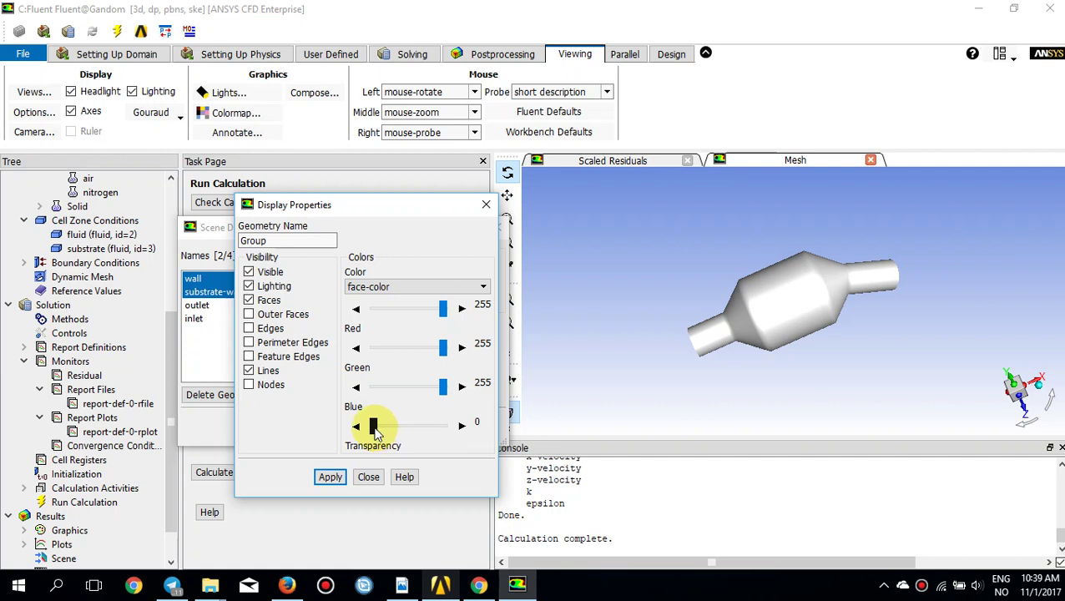
pyautogui.moveTo(426, 433); pyautogui.dragTo(436, 427)
pyautogui.click(330, 476)
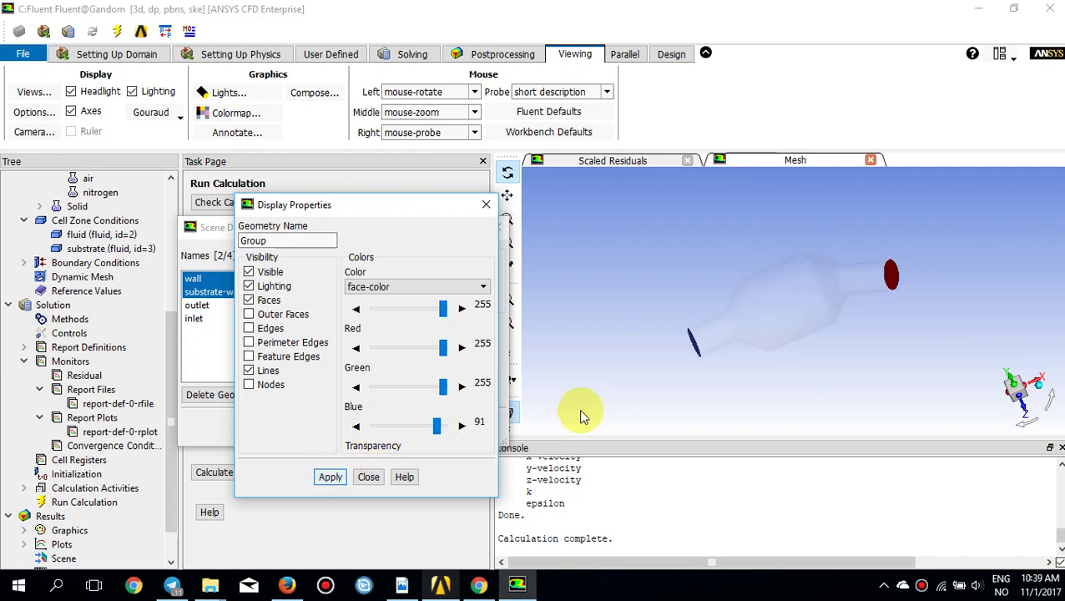
pyautogui.moveTo(721, 361); pyautogui.dragTo(647, 212)
pyautogui.click(484, 207)
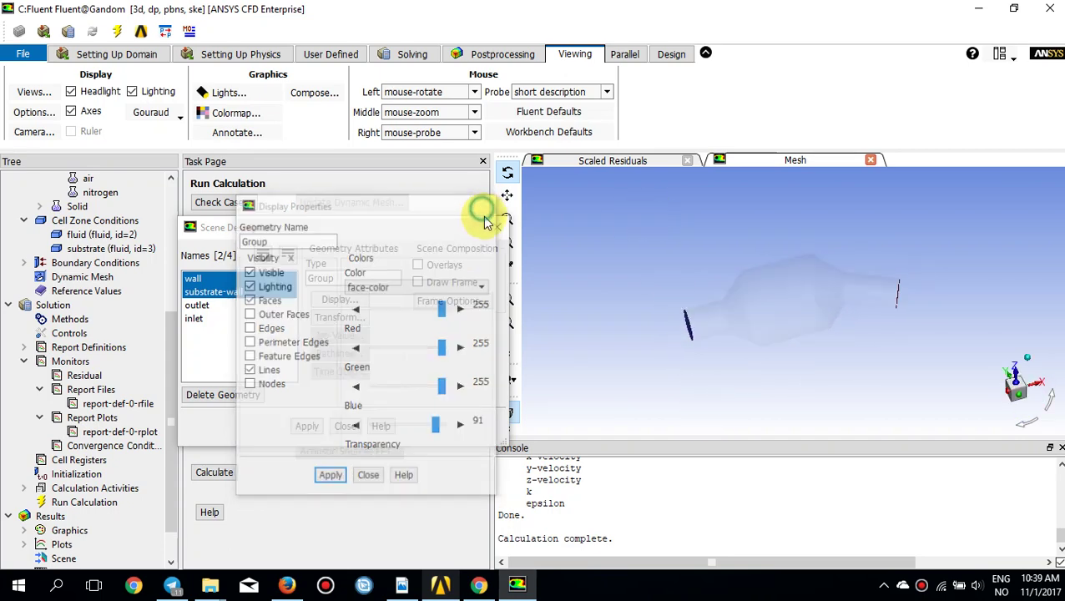
pyautogui.click(491, 226)
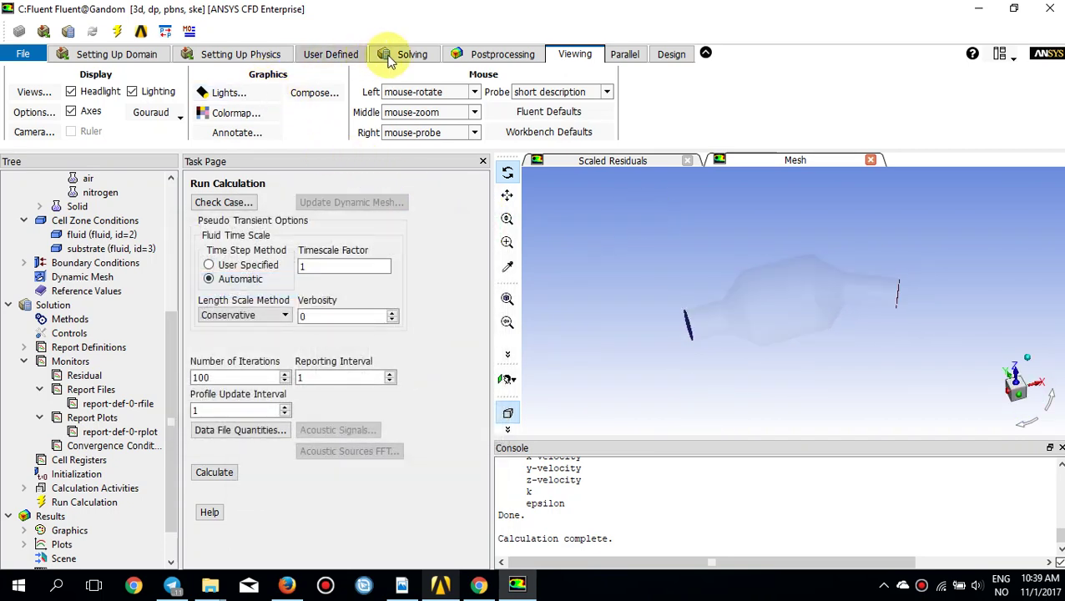
# Reopen the contour settings and display filled contours of static pressure on the y=0 surface
pyautogui.click(464, 54)
pyautogui.click(142, 117)
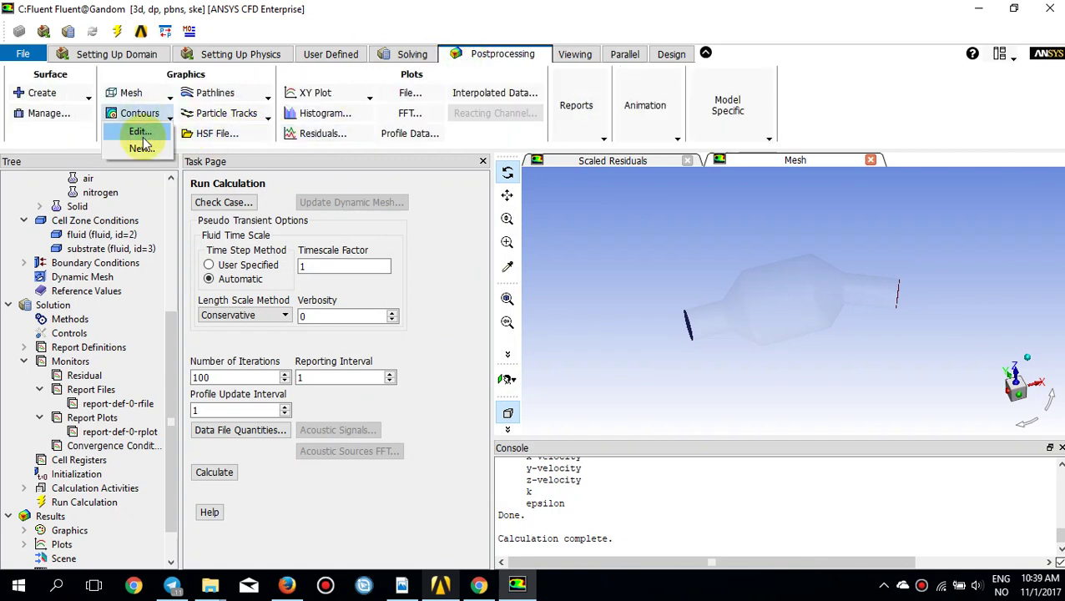
pyautogui.click(143, 136)
pyautogui.moveTo(336, 204); pyautogui.dragTo(345, 167)
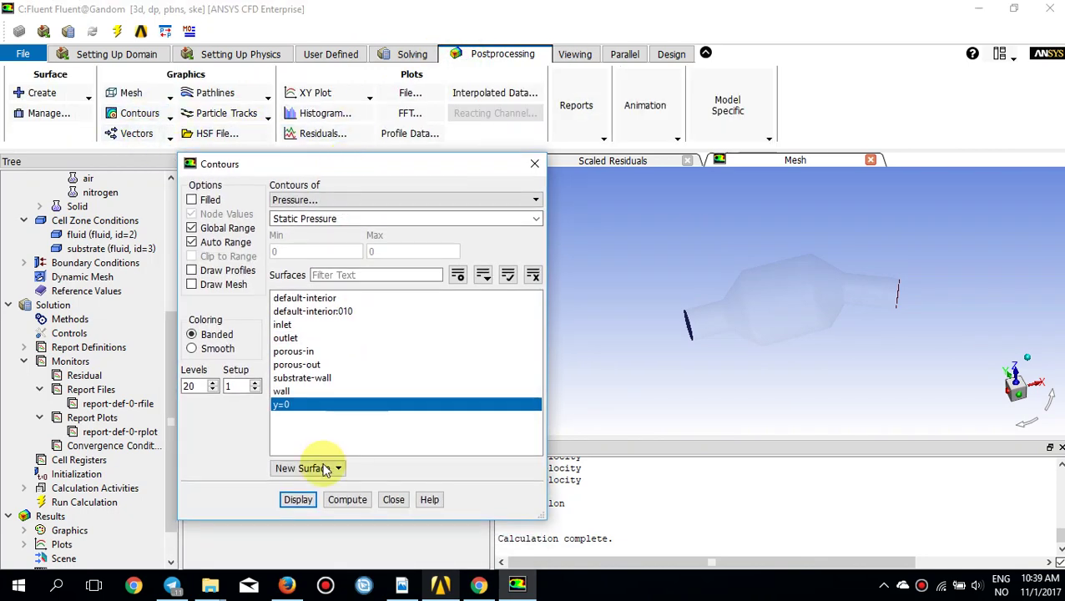
pyautogui.click(298, 500)
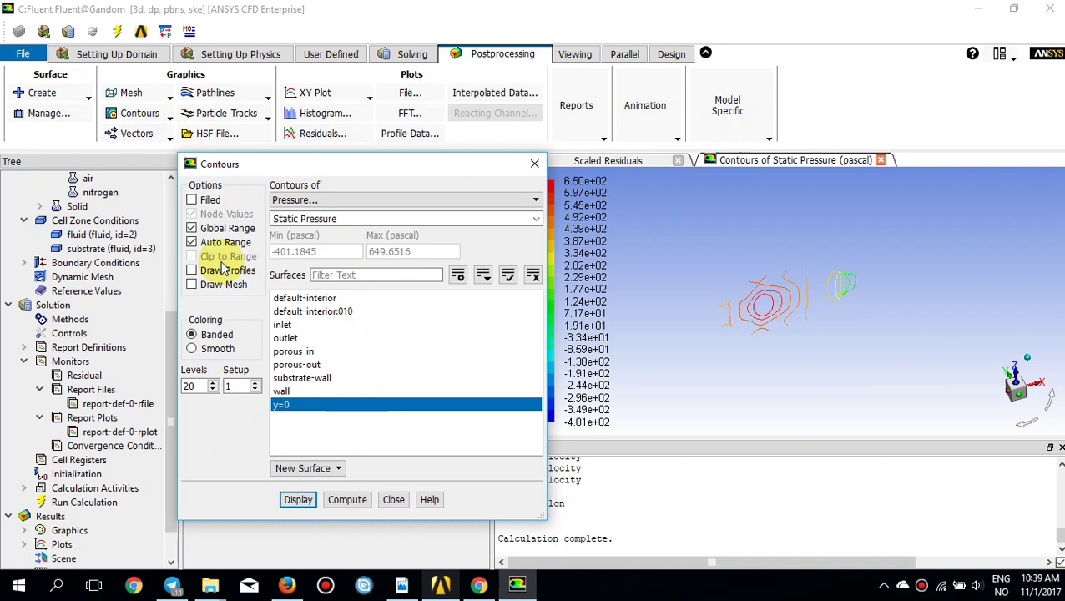
pyautogui.click(193, 201)
pyautogui.click(297, 499)
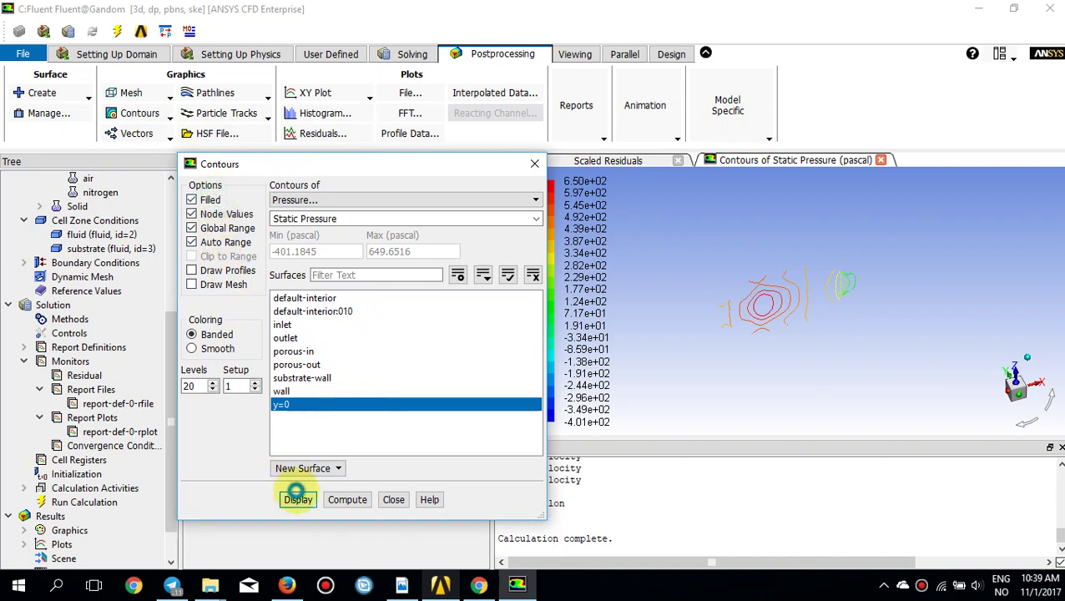
# Overlay the mesh faces of the inlet, outlet and walls on the y=0 static pressure contours, and close the mesh and contour settings
pyautogui.click(237, 284)
pyautogui.click(328, 507)
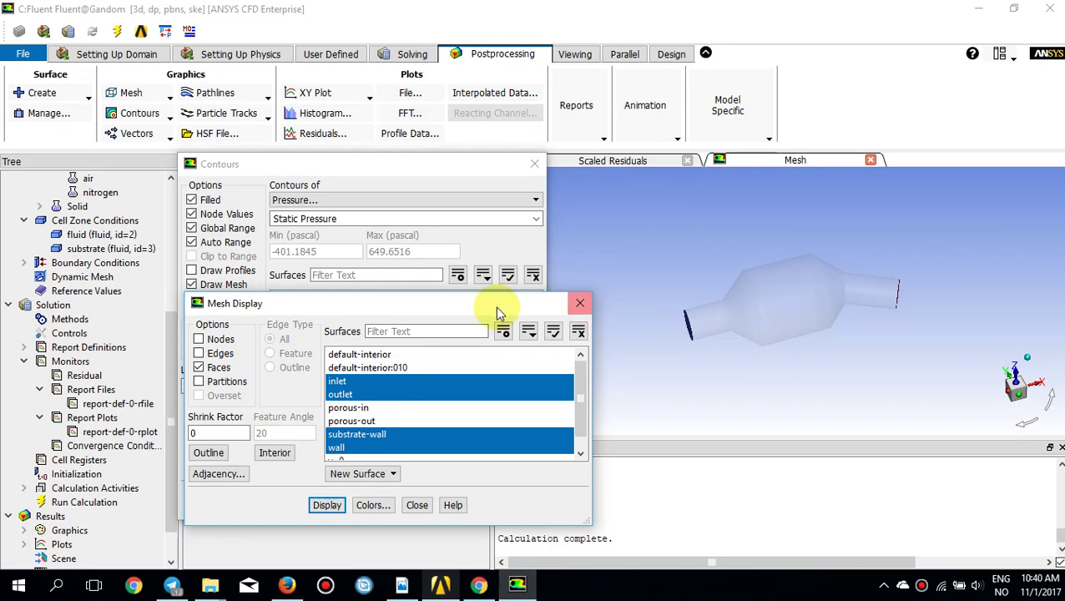
pyautogui.moveTo(499, 309); pyautogui.dragTo(756, 373)
pyautogui.click(304, 500)
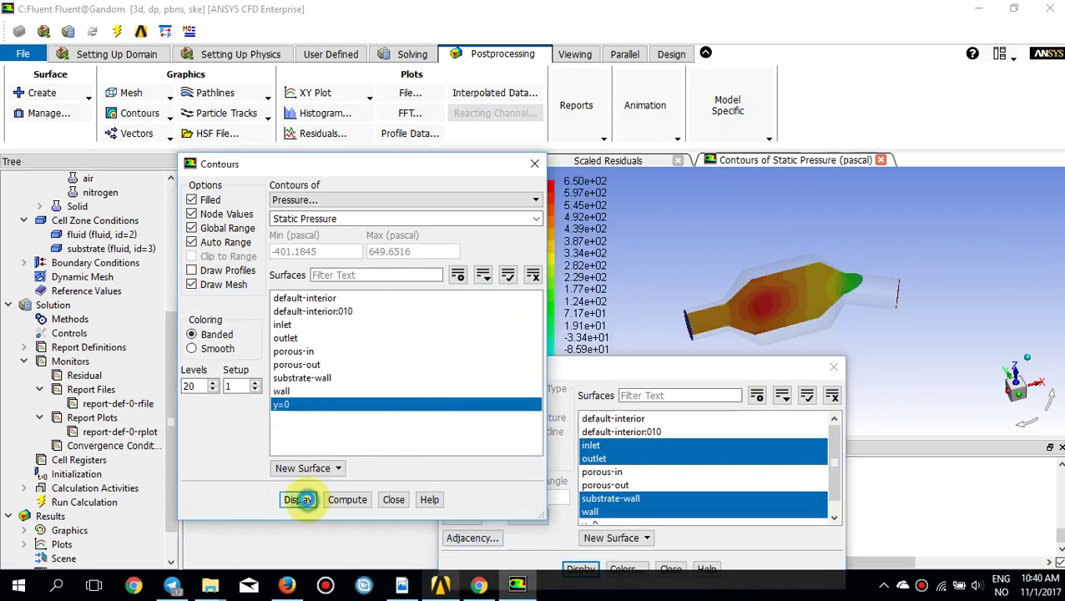
pyautogui.click(830, 369)
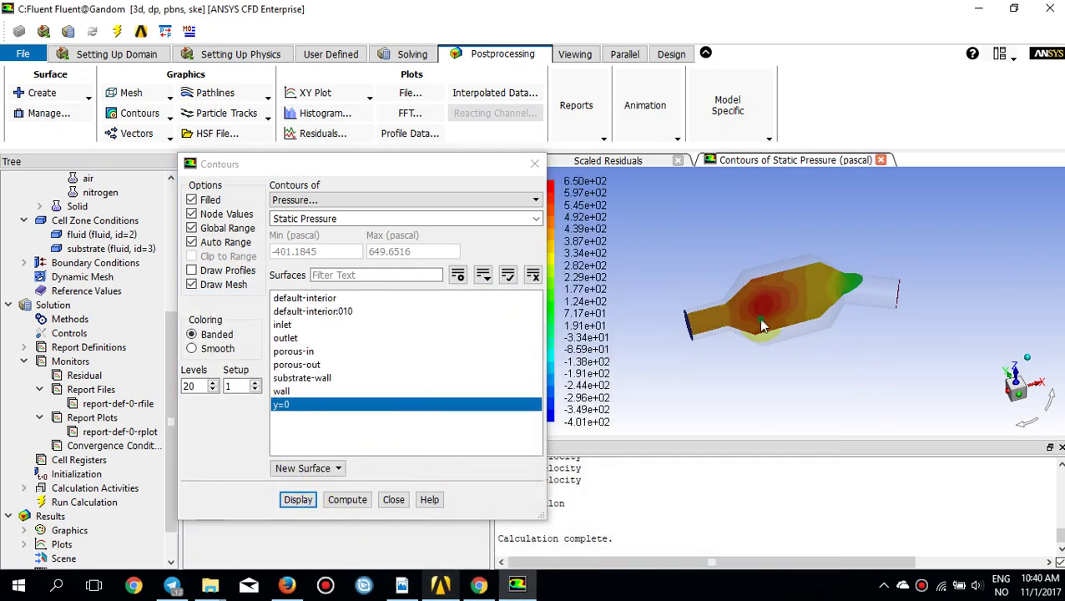
pyautogui.moveTo(802, 317); pyautogui.dragTo(755, 347)
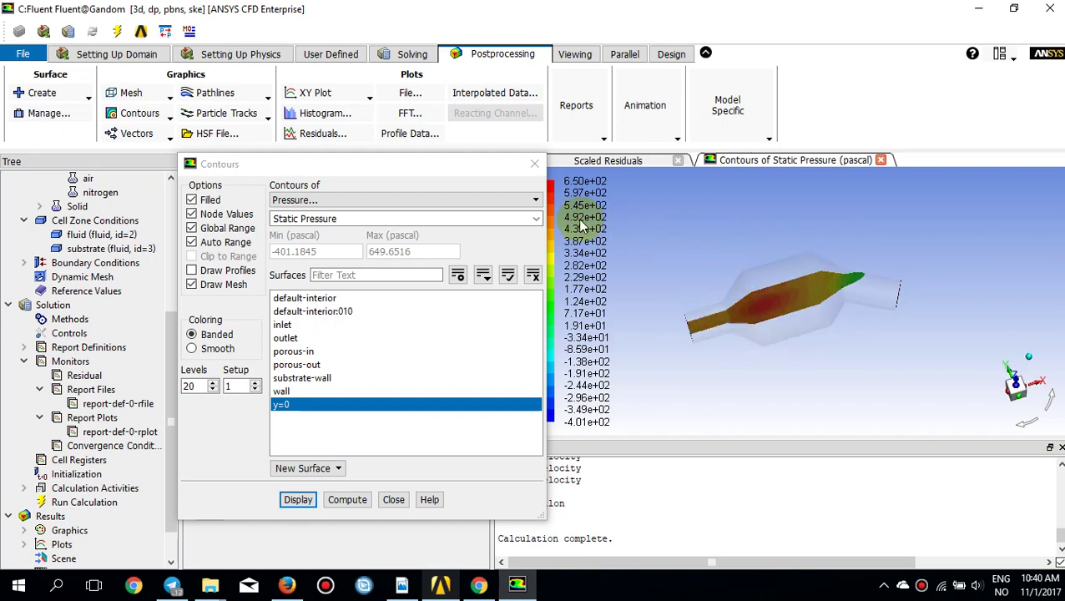
pyautogui.click(534, 163)
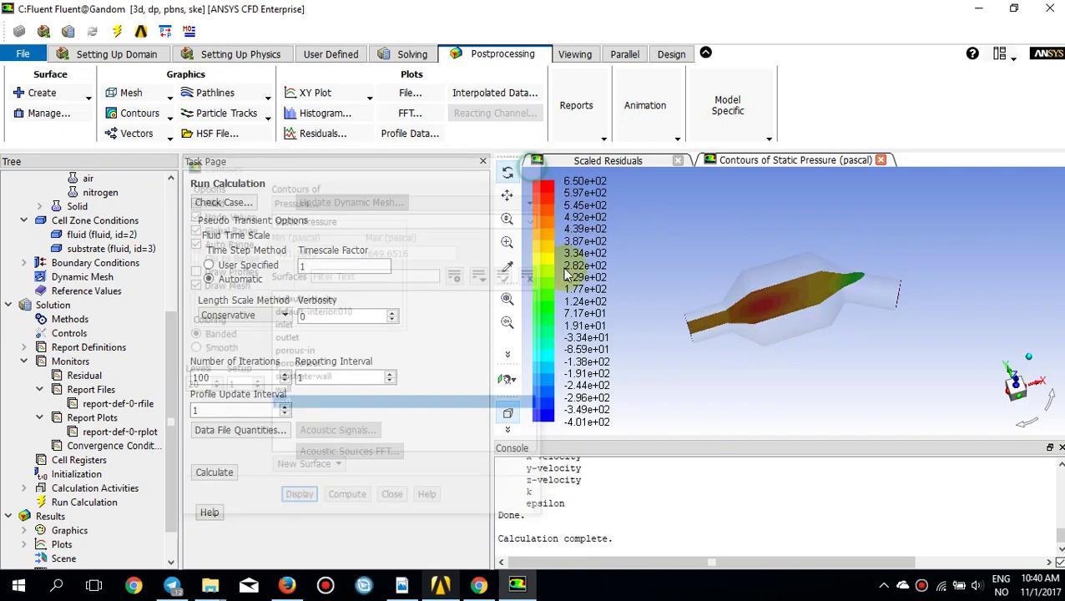
pyautogui.click(1026, 356)
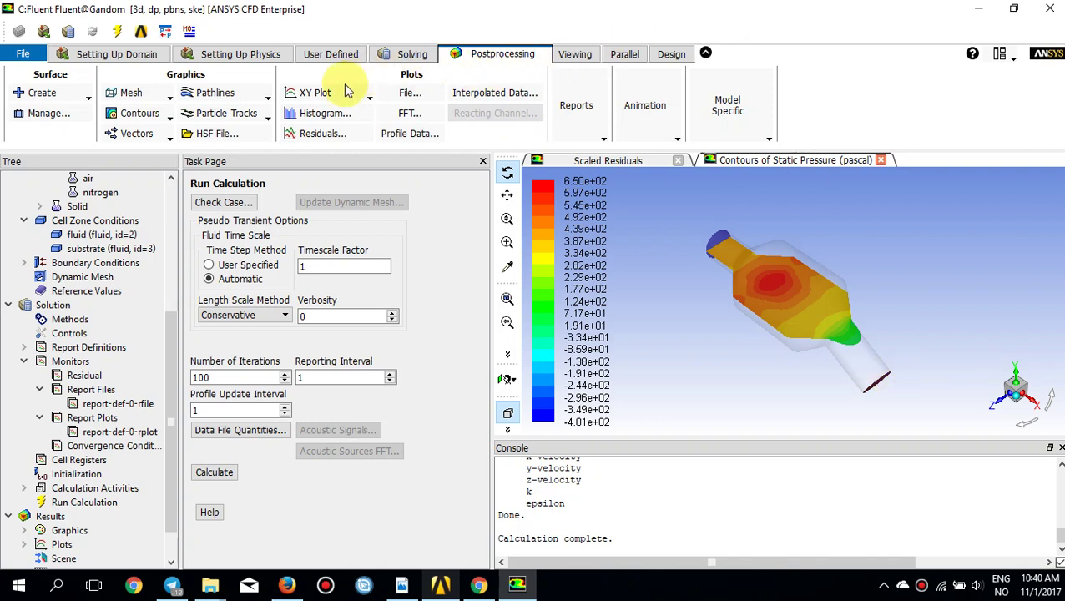
# Start a new line surface and set y0, z0, y1 and z1 of its end points to 0 mm
pyautogui.click(75, 100)
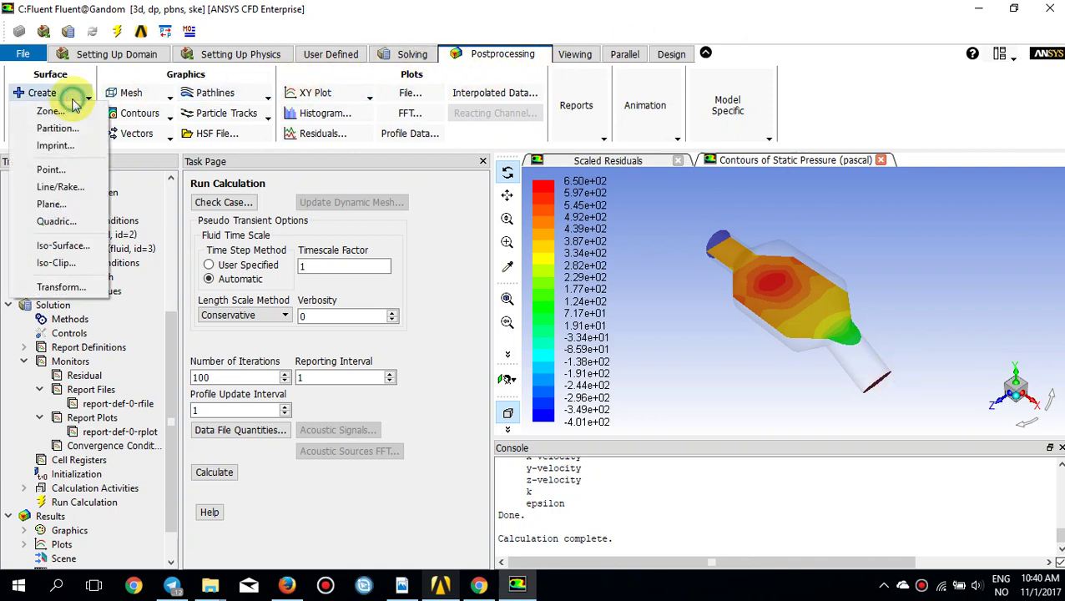
pyautogui.click(67, 187)
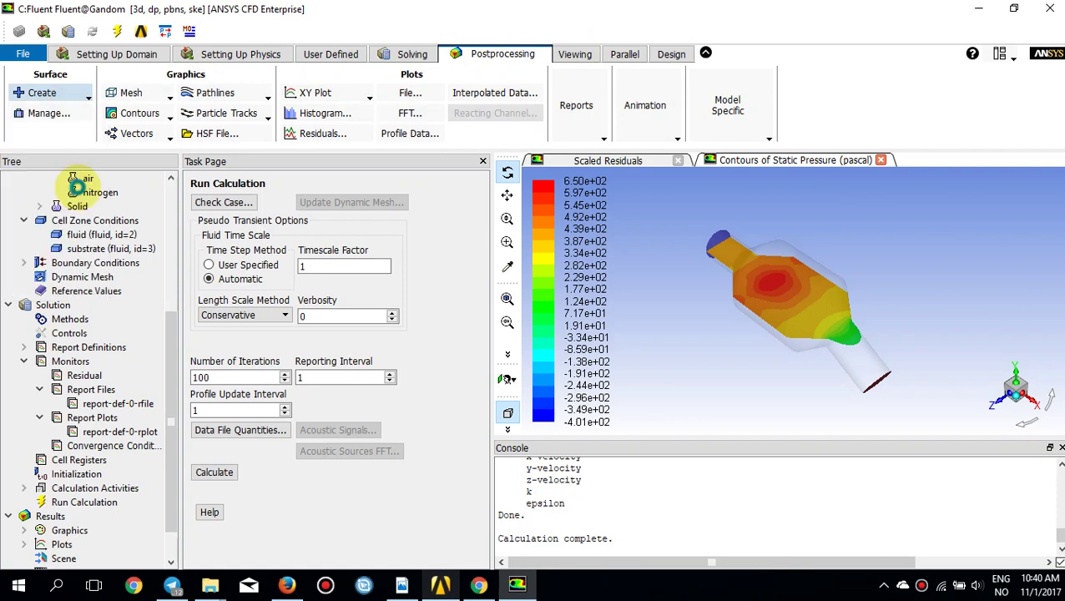
pyautogui.moveTo(297, 315); pyautogui.dragTo(311, 212)
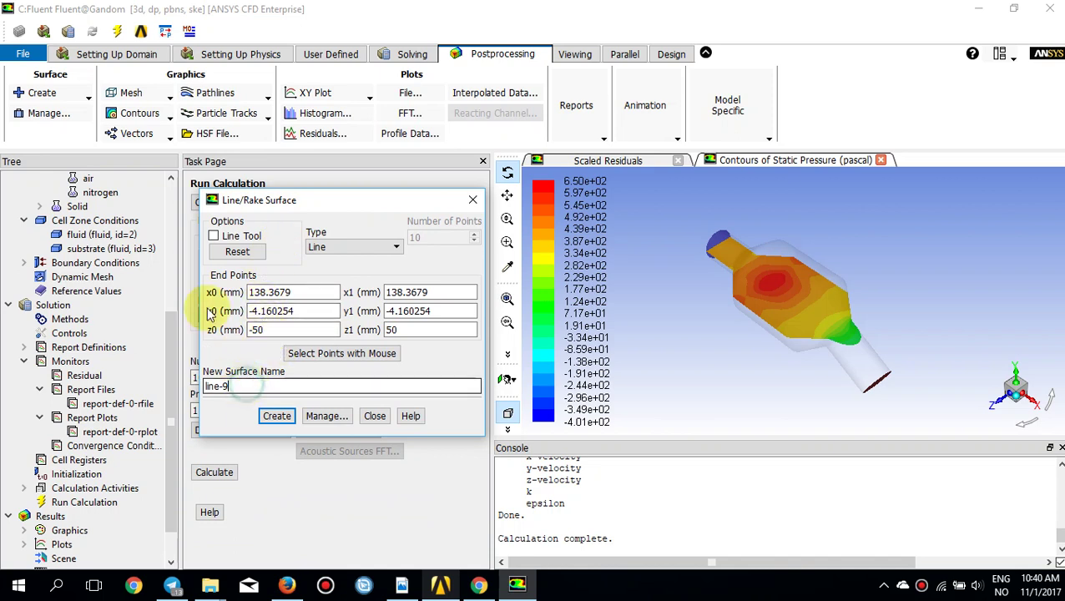
pyautogui.moveTo(288, 329); pyautogui.dragTo(195, 310)
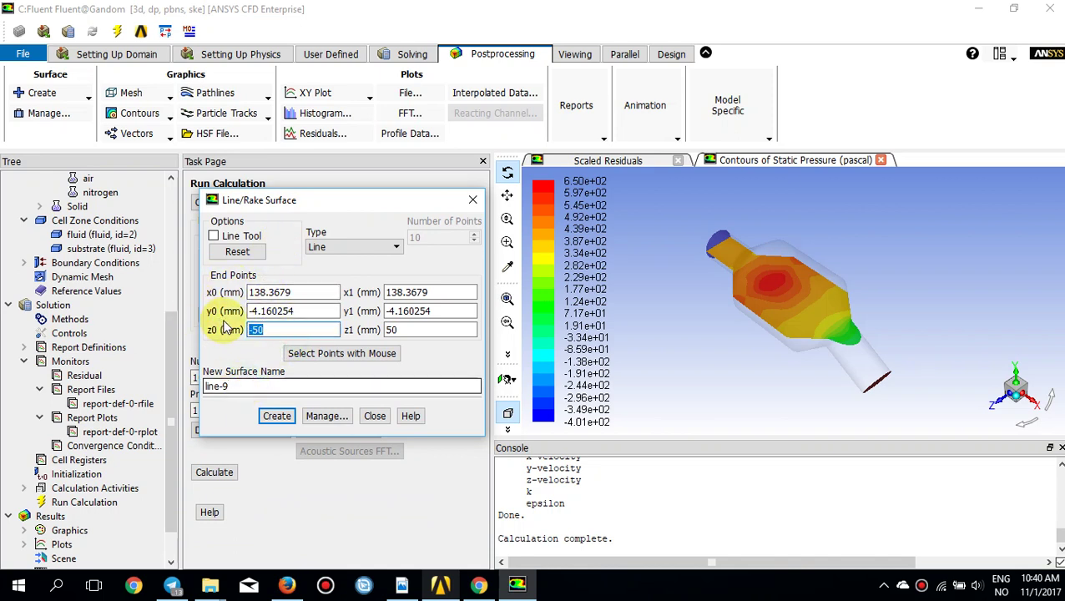
pyautogui.write('0')
pyautogui.moveTo(428, 329); pyautogui.dragTo(386, 329)
pyautogui.write('0')
pyautogui.moveTo(250, 310); pyautogui.dragTo(304, 310)
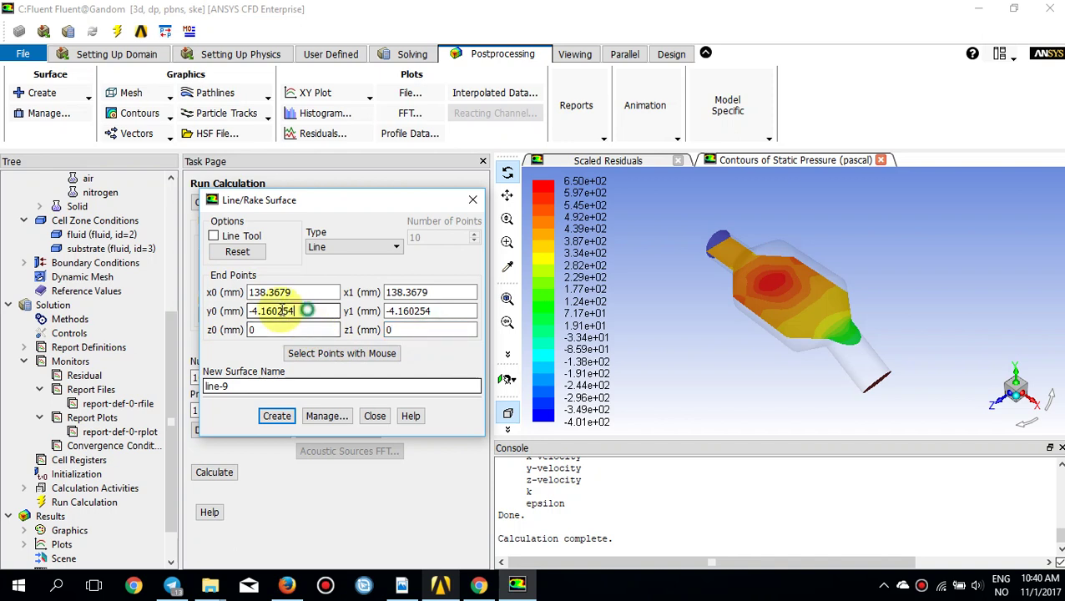
pyautogui.write('0')
pyautogui.moveTo(451, 310); pyautogui.dragTo(219, 289)
pyautogui.write('0')
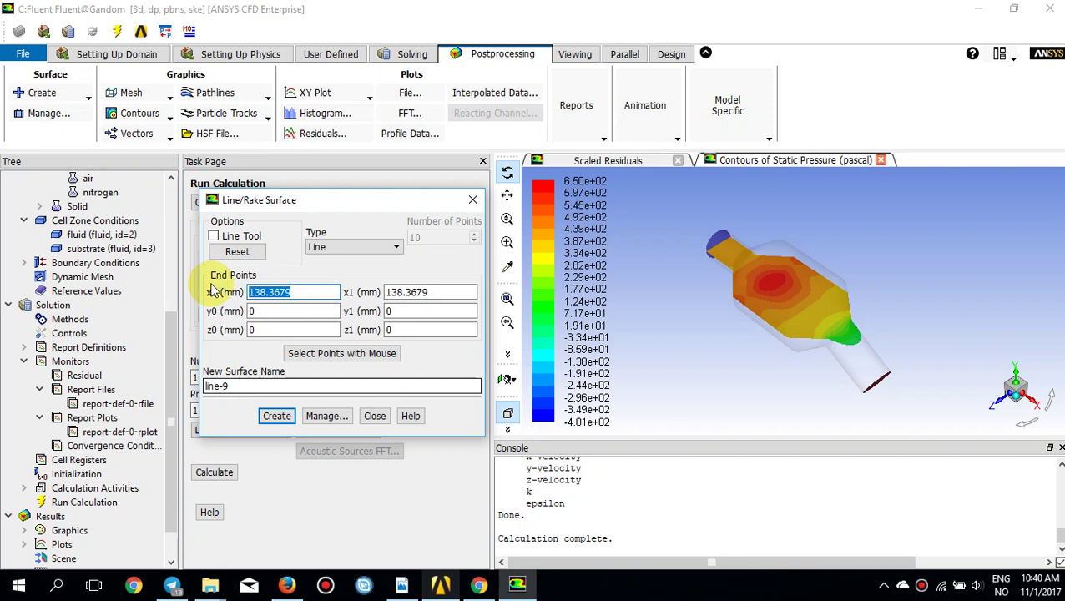
# Set the line's end points to x0 = 95 mm and x1 = 165 mm
pyautogui.write('95')
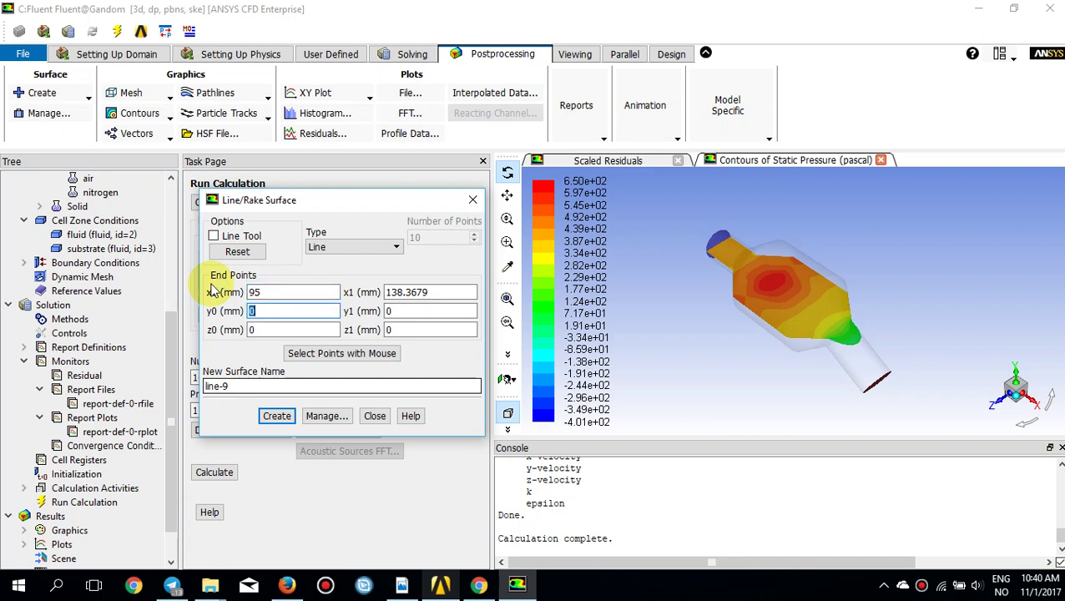
pyautogui.doubleClick(435, 289)
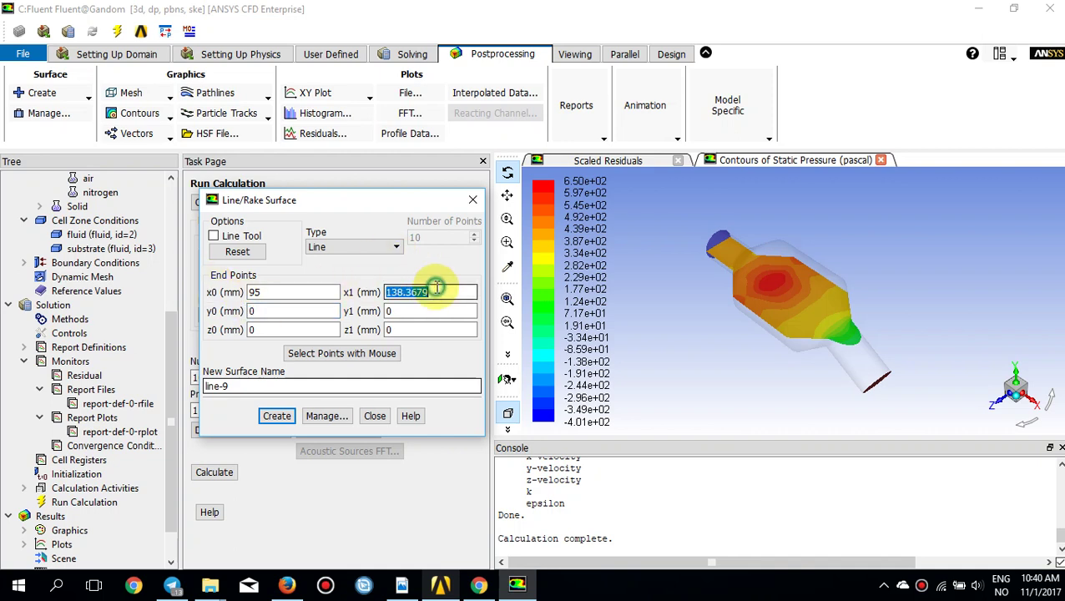
pyautogui.write('165')
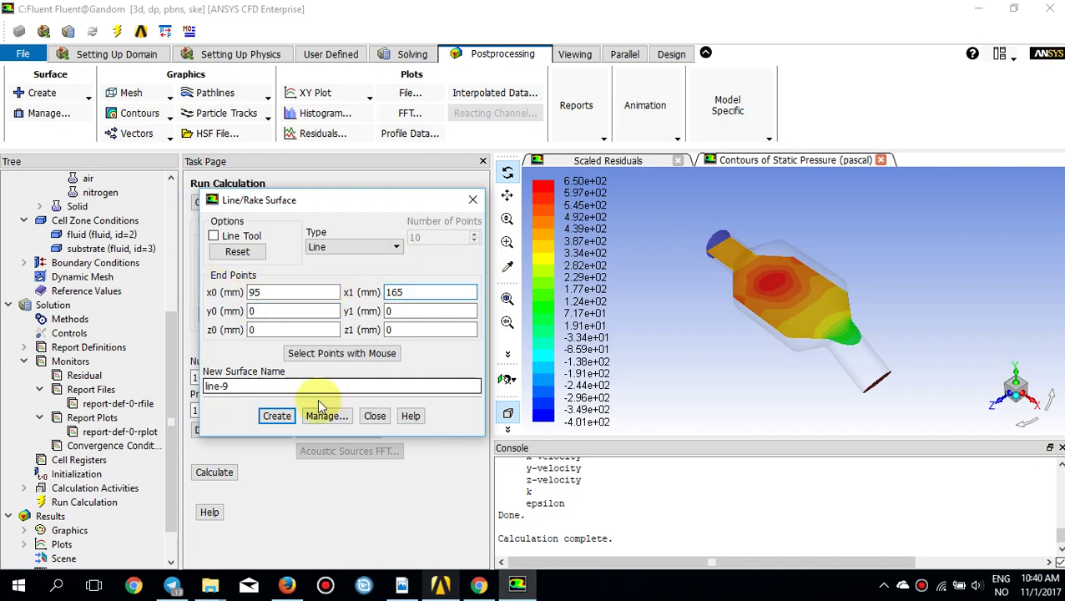
# Name the line surface midline, create it, and close the line surface settings
pyautogui.click(279, 414)
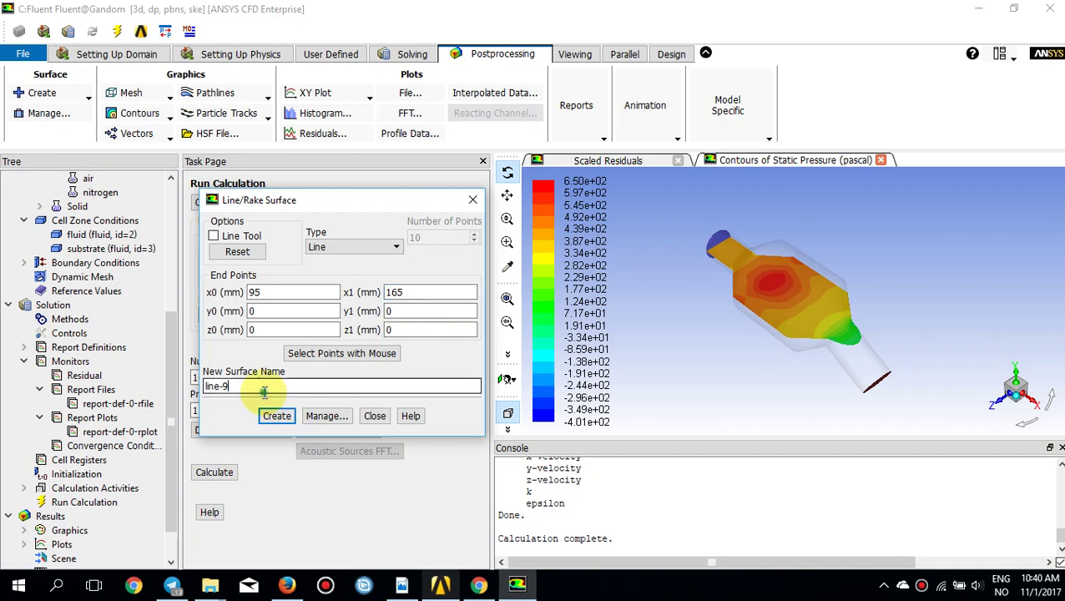
pyautogui.doubleClick(263, 389)
pyautogui.write('midline')
pyautogui.click(277, 415)
pyautogui.click(473, 200)
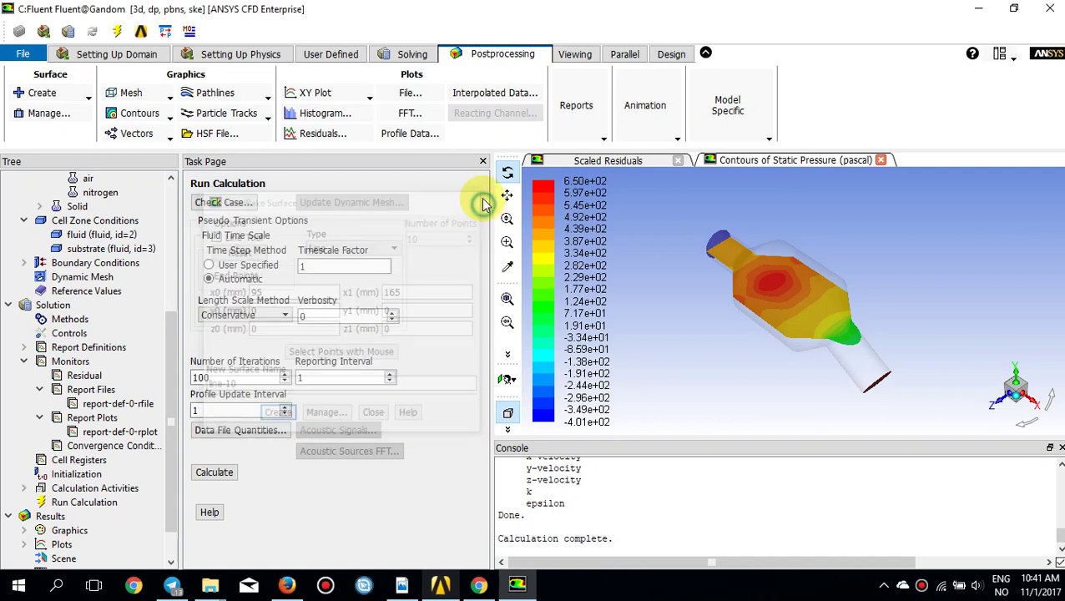
# Start a new XY plot of static pressure along the X direction for the midline surface
pyautogui.click(369, 96)
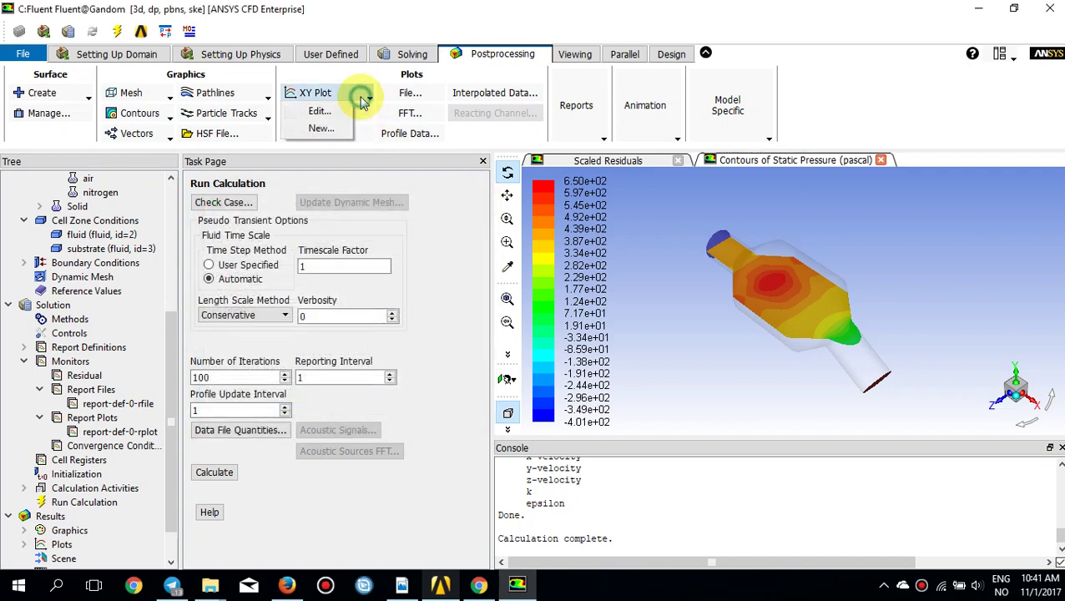
pyautogui.click(327, 130)
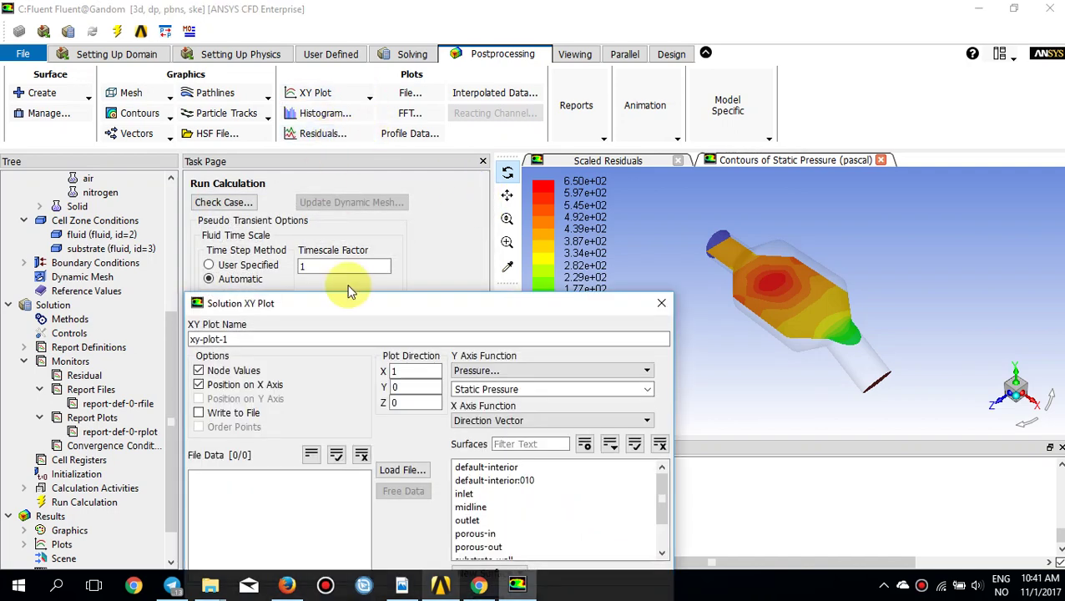
pyautogui.moveTo(380, 305); pyautogui.dragTo(379, 150)
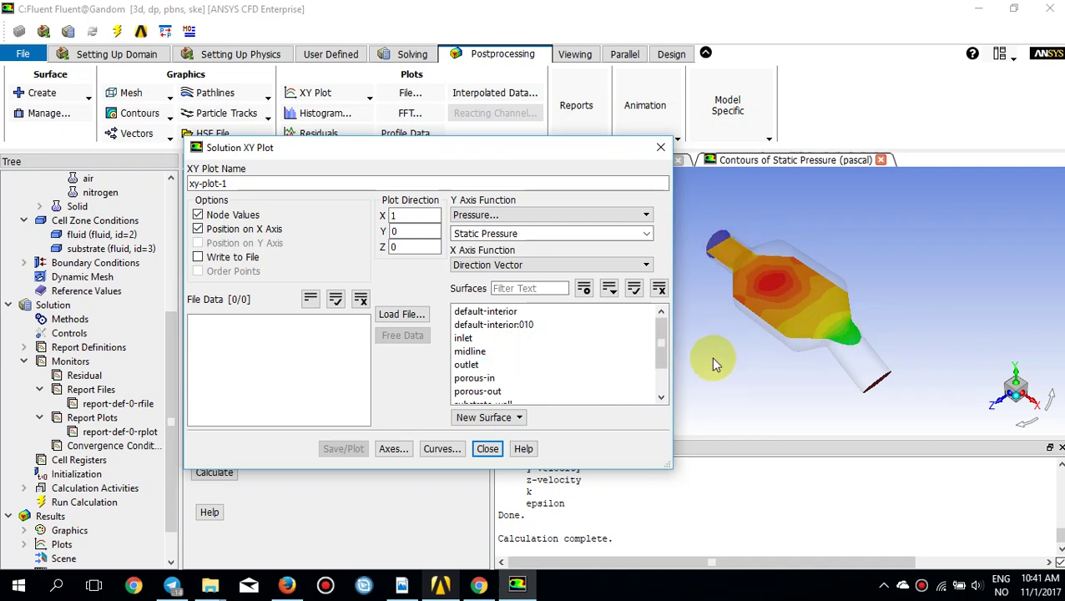
pyautogui.click(469, 351)
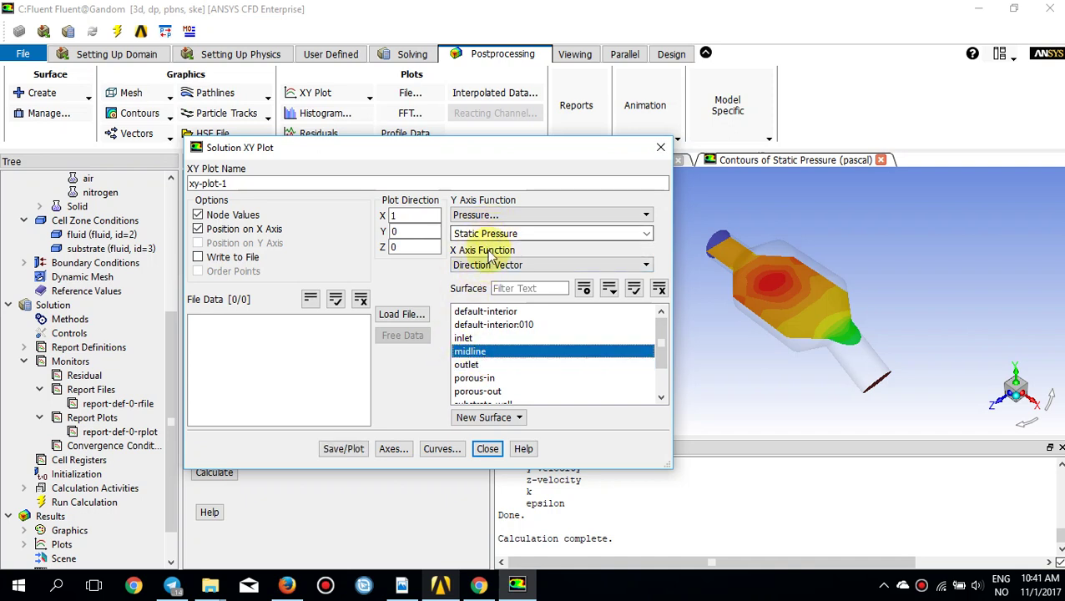
# Set the marker symbol of the XY plot's curve 0 to o and apply the curve style
pyautogui.click(440, 451)
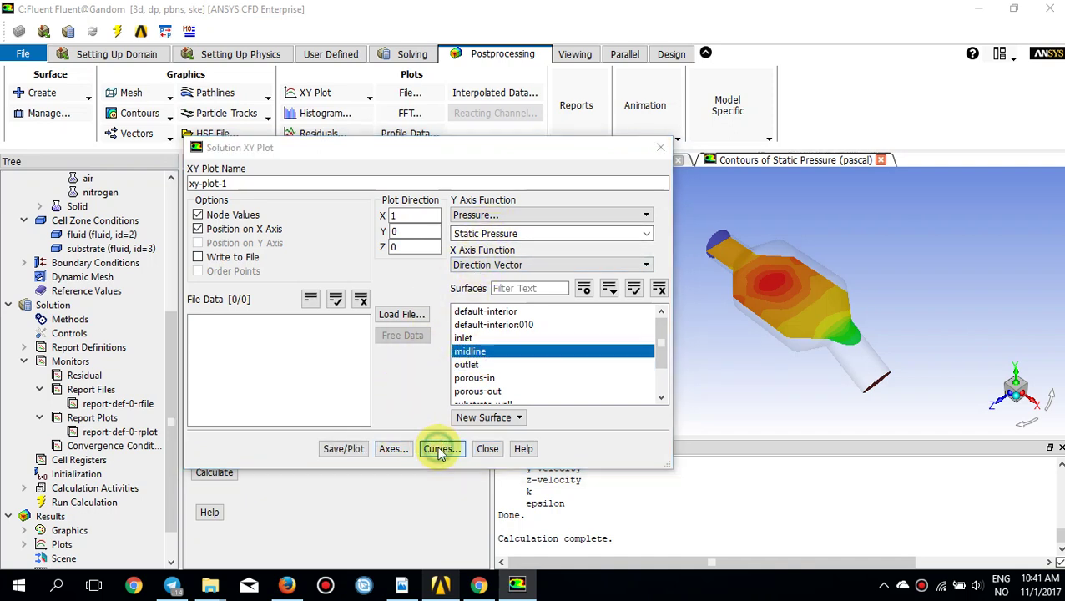
pyautogui.click(399, 357)
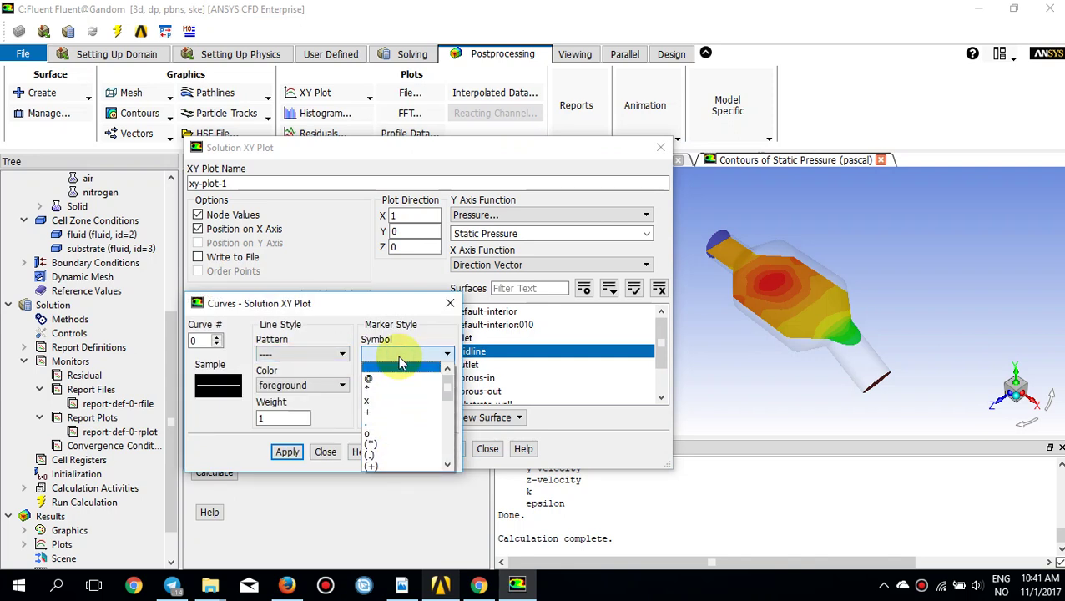
pyautogui.click(392, 431)
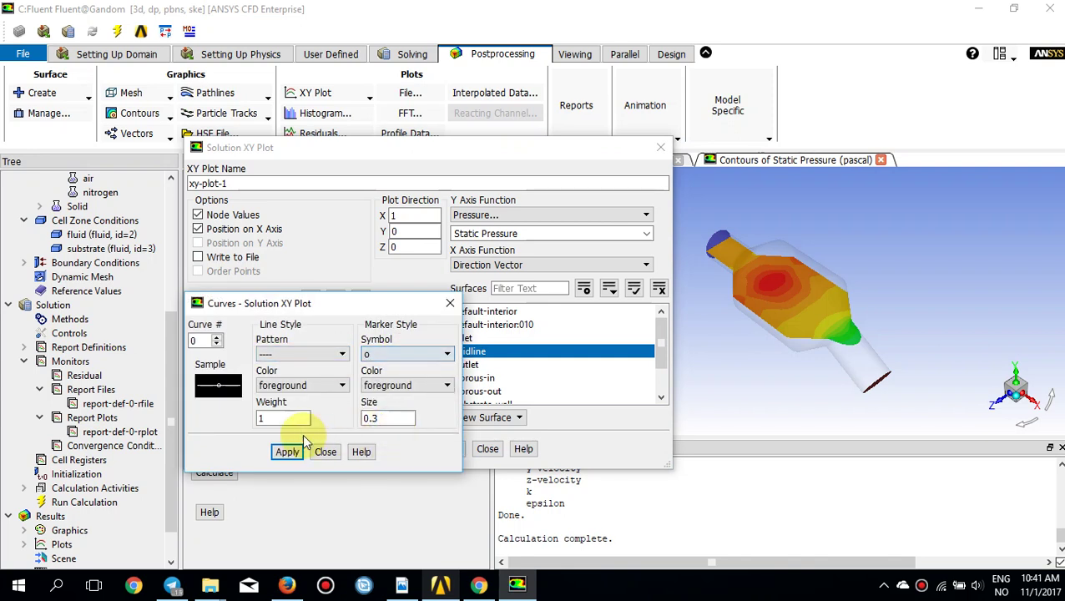
pyautogui.click(286, 452)
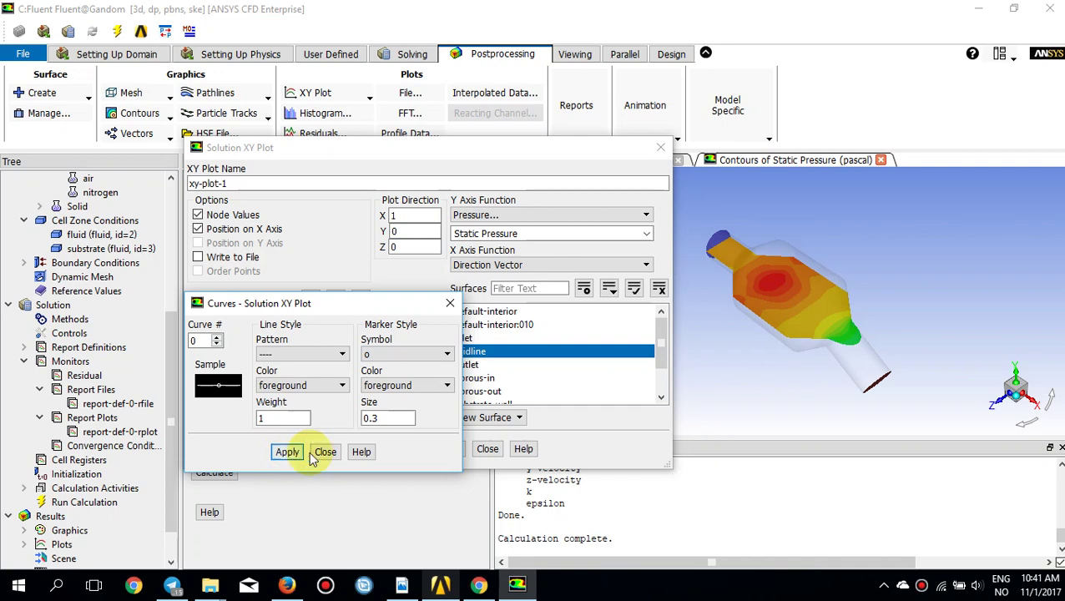
pyautogui.click(326, 452)
# Save and plot the static pressure along the midline, and close the XY plot settings
pyautogui.click(332, 455)
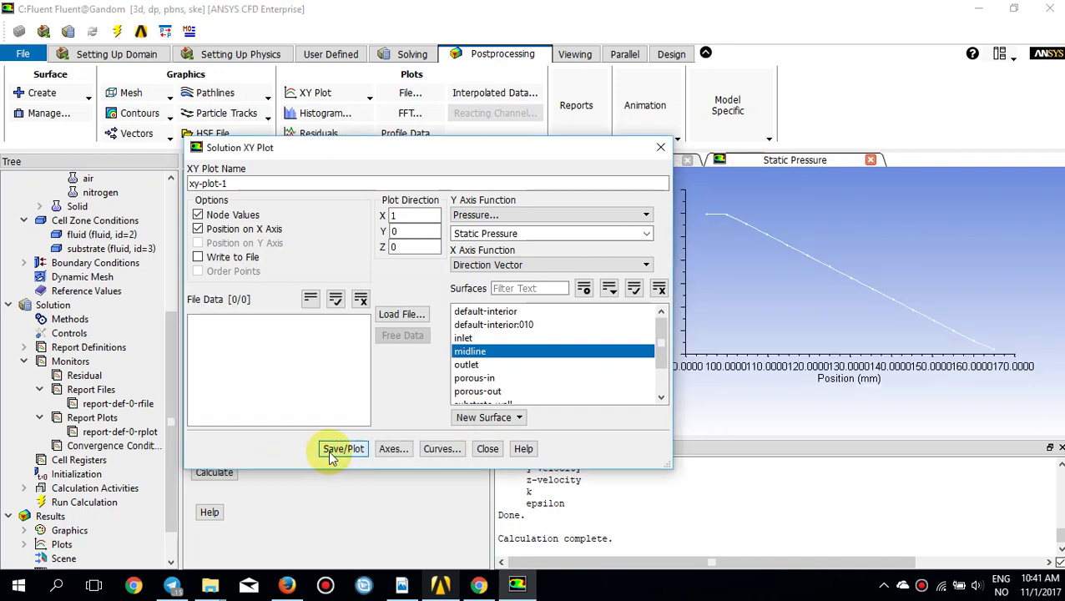
pyautogui.moveTo(508, 151); pyautogui.dragTo(382, 157)
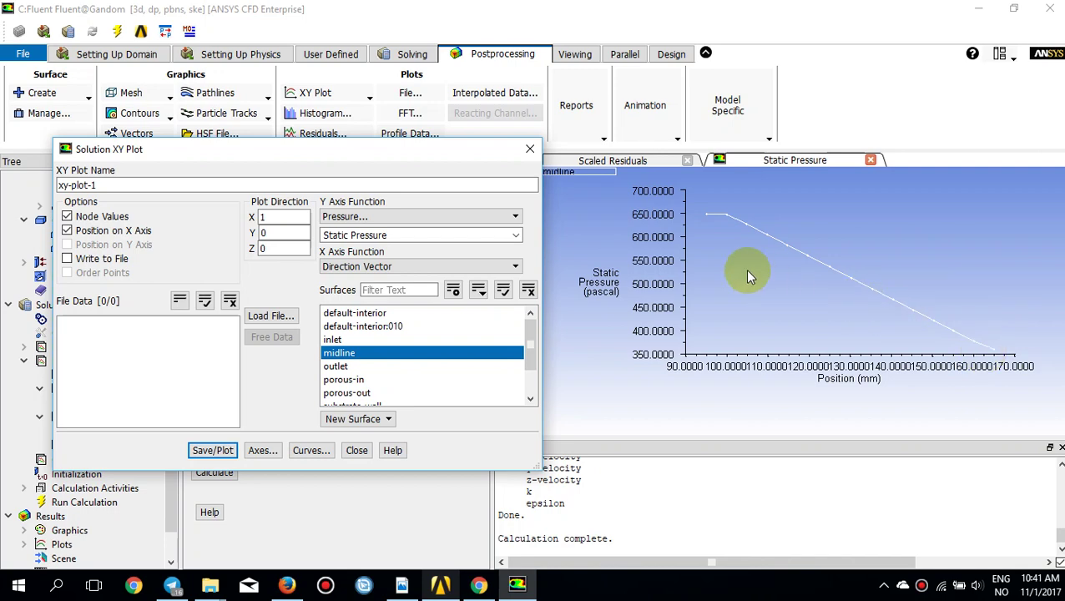
pyautogui.click(529, 148)
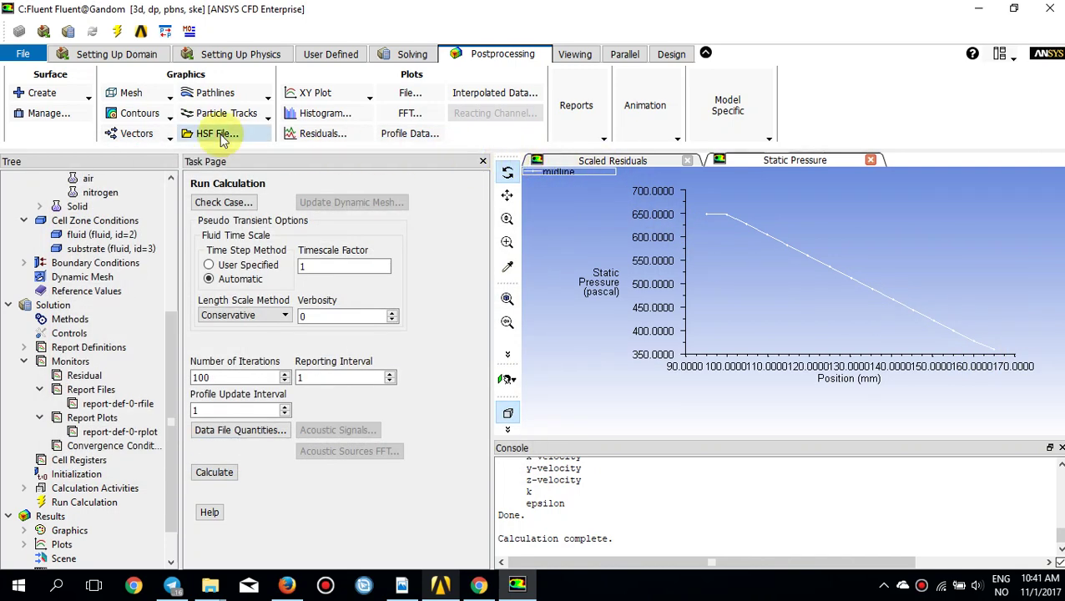
# Create an iso-surface of constant X-Coordinate at 95 mm named x=95
pyautogui.click(84, 98)
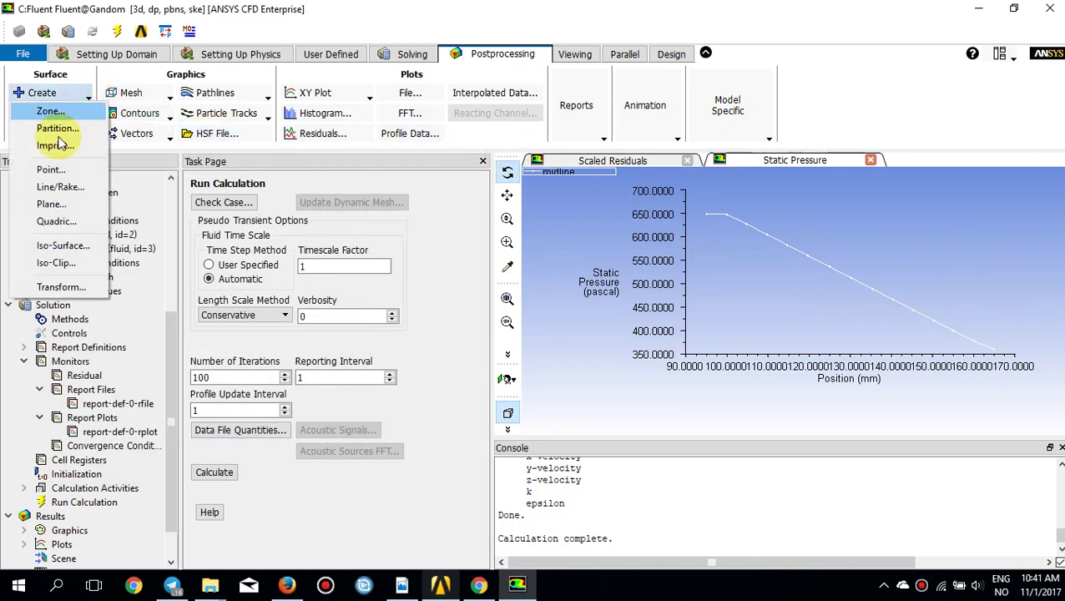
pyautogui.click(52, 246)
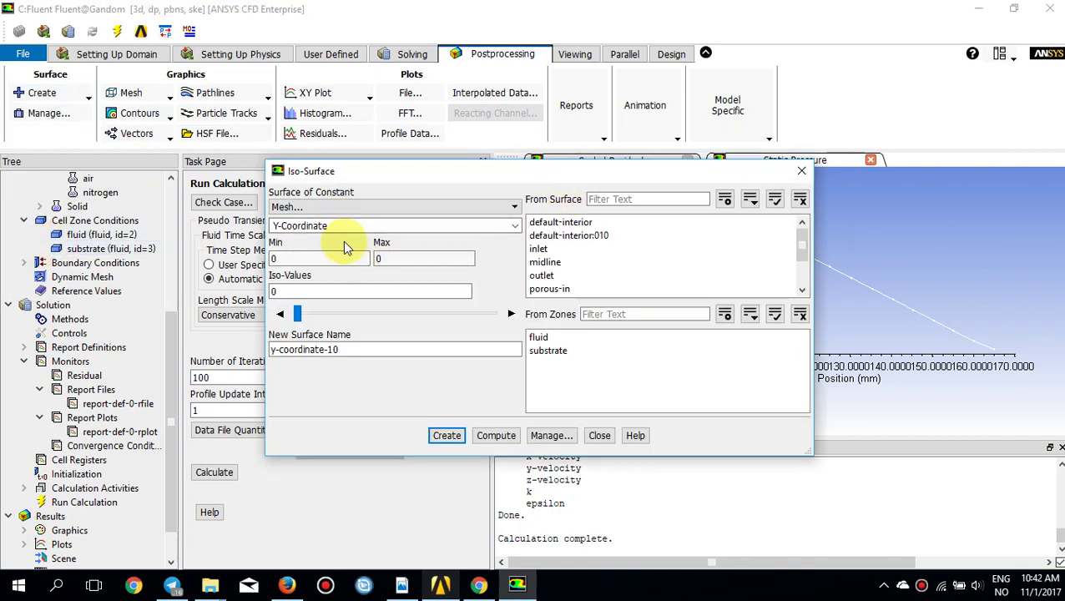
pyautogui.click(514, 225)
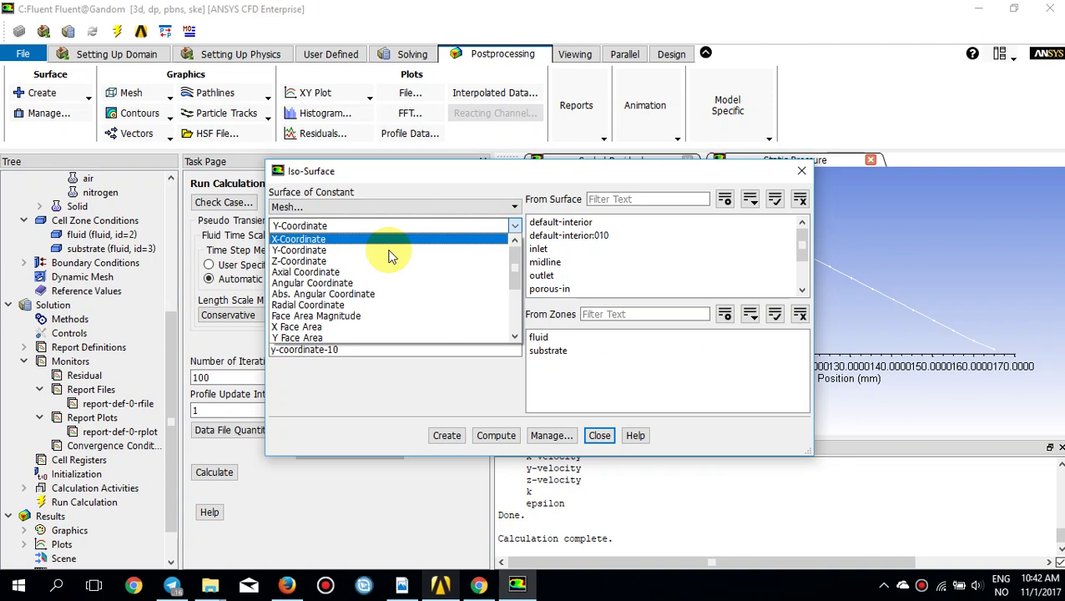
pyautogui.click(330, 240)
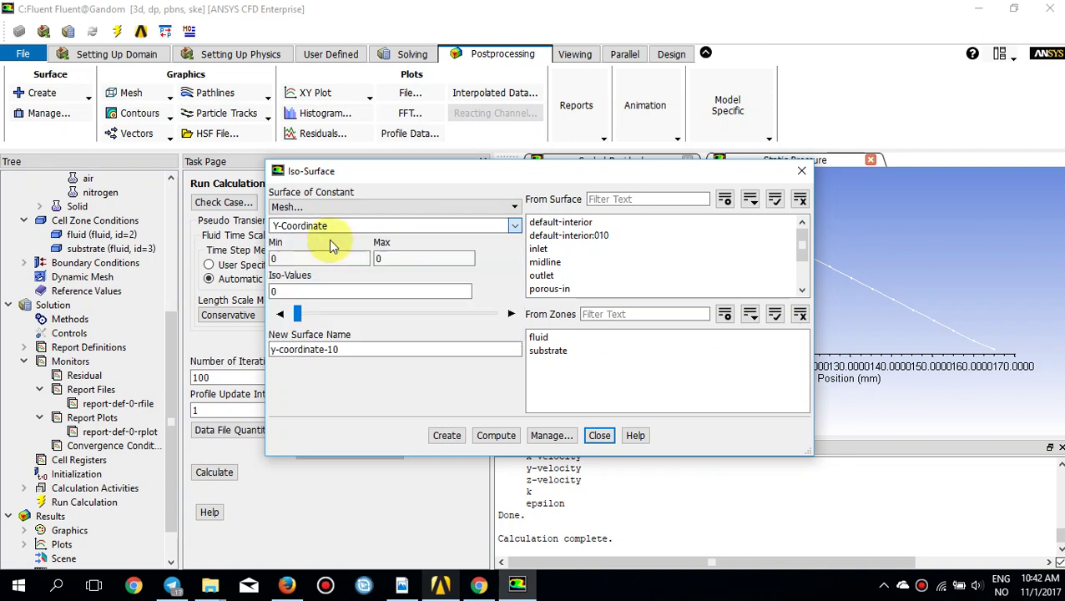
pyautogui.click(312, 289)
pyautogui.doubleClick(312, 290)
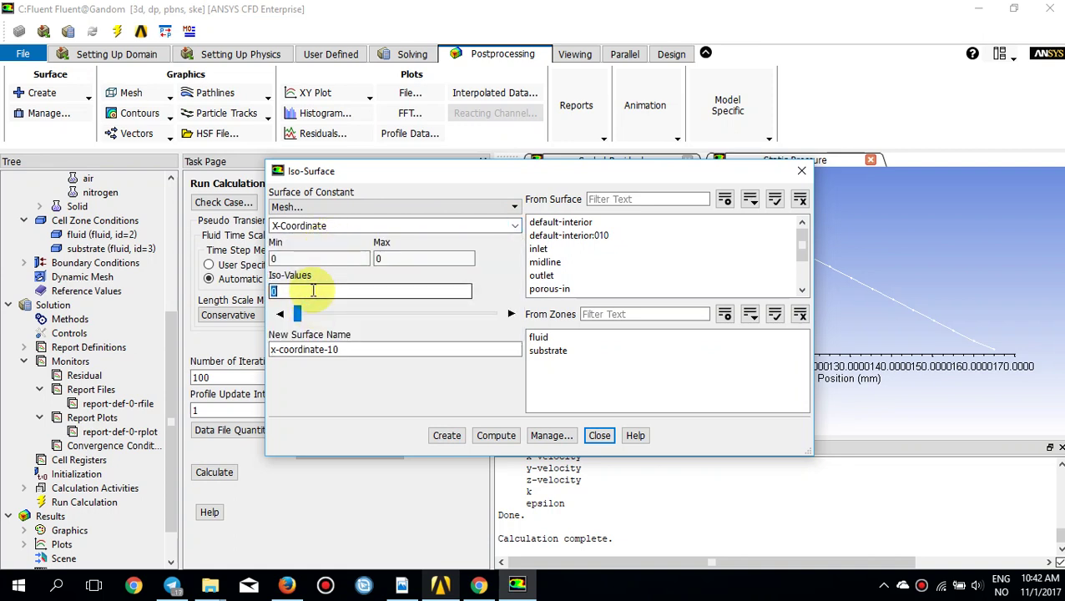
pyautogui.doubleClick(373, 350)
pyautogui.write('x=95')
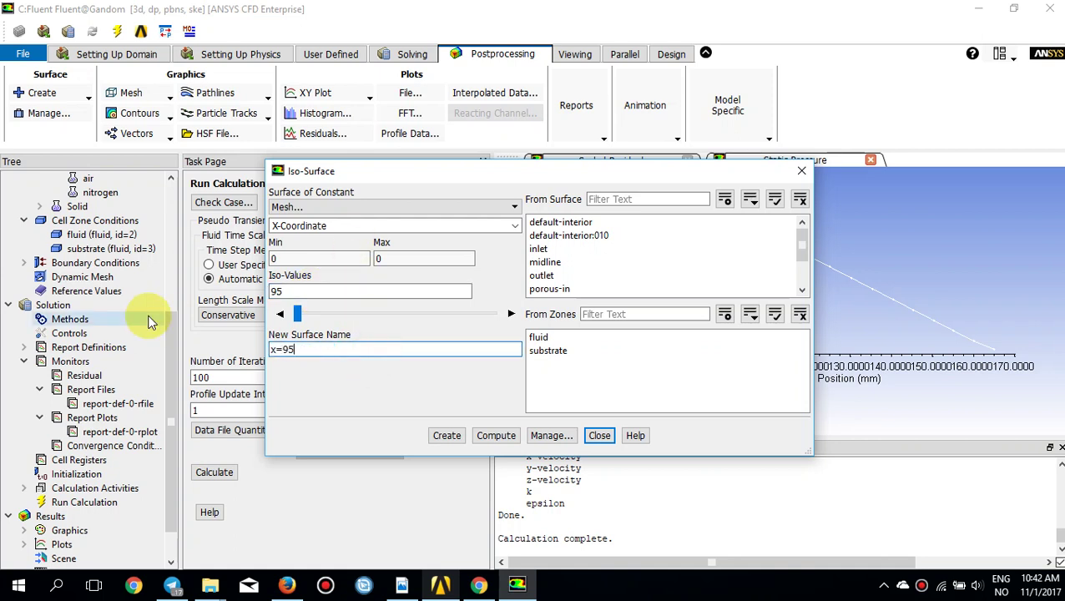
pyautogui.click(447, 435)
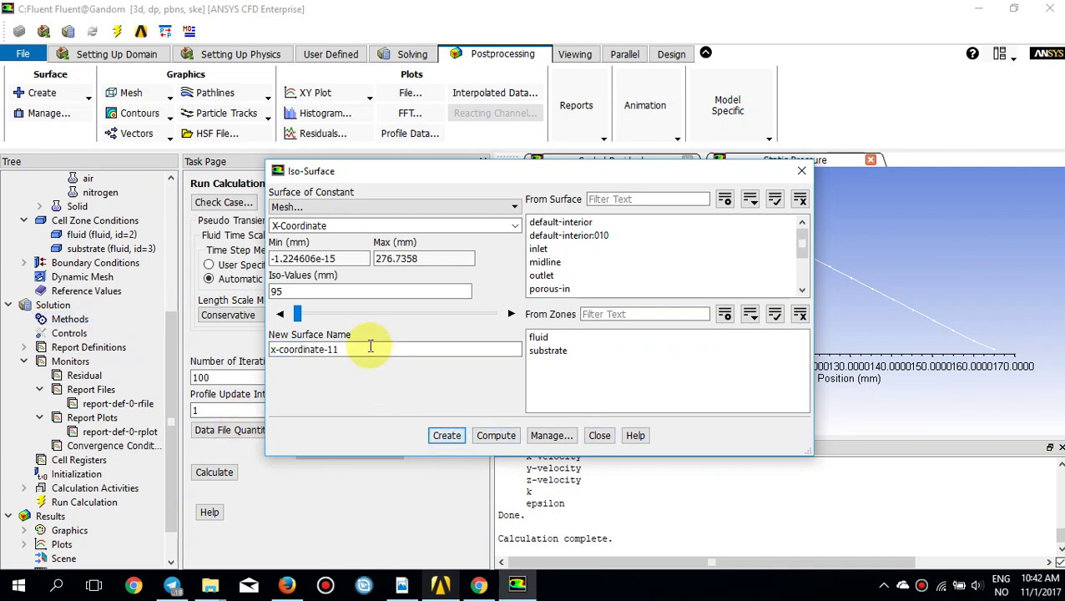
# Create a second X-Coordinate iso-surface at 130 mm named x=130
pyautogui.doubleClick(322, 292)
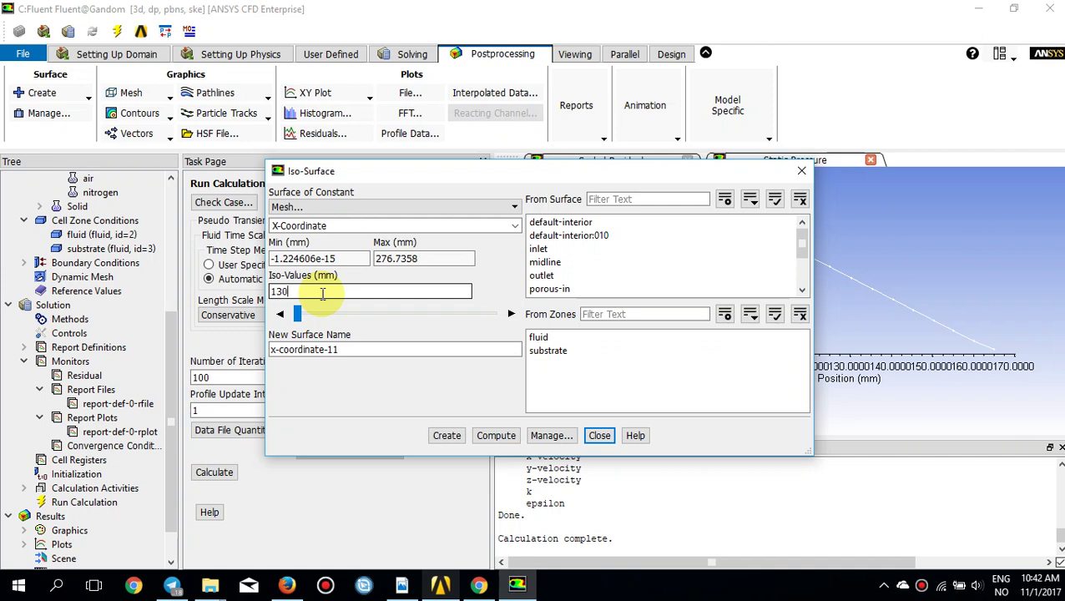
pyautogui.moveTo(340, 349); pyautogui.dragTo(243, 323)
pyautogui.write('x=')
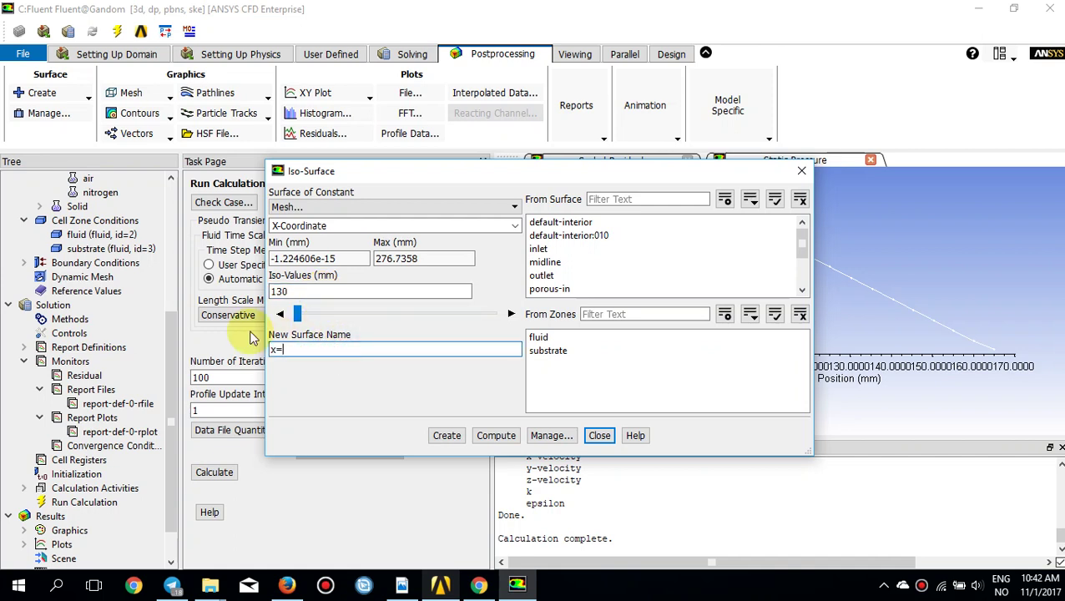
pyautogui.write('130')
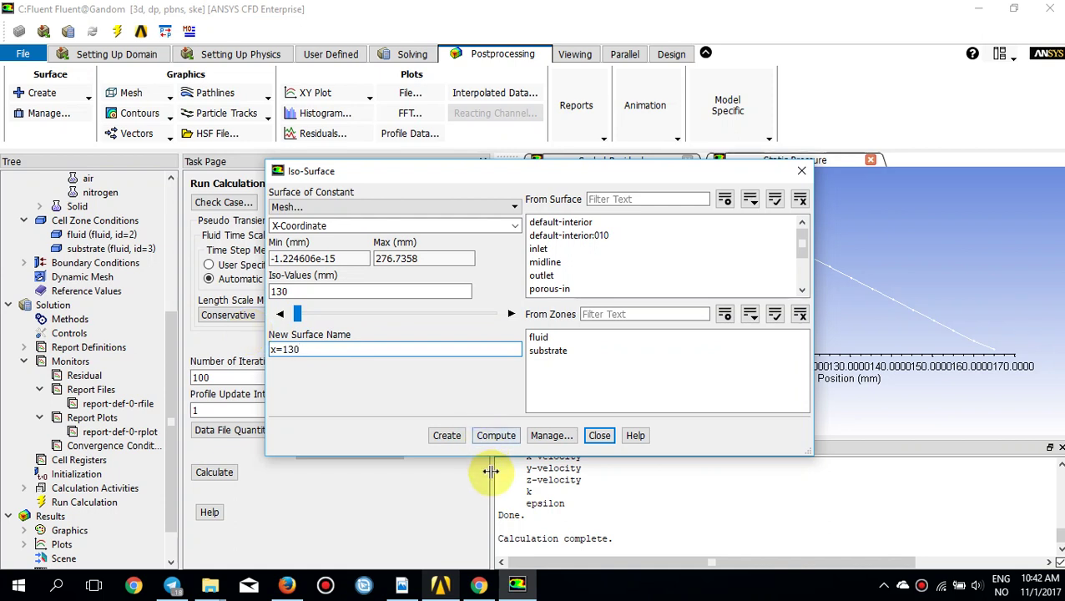
pyautogui.click(446, 435)
# Create a third X-Coordinate iso-surface at 165 mm named x=165, and close the iso-surface settings
pyautogui.doubleClick(334, 290)
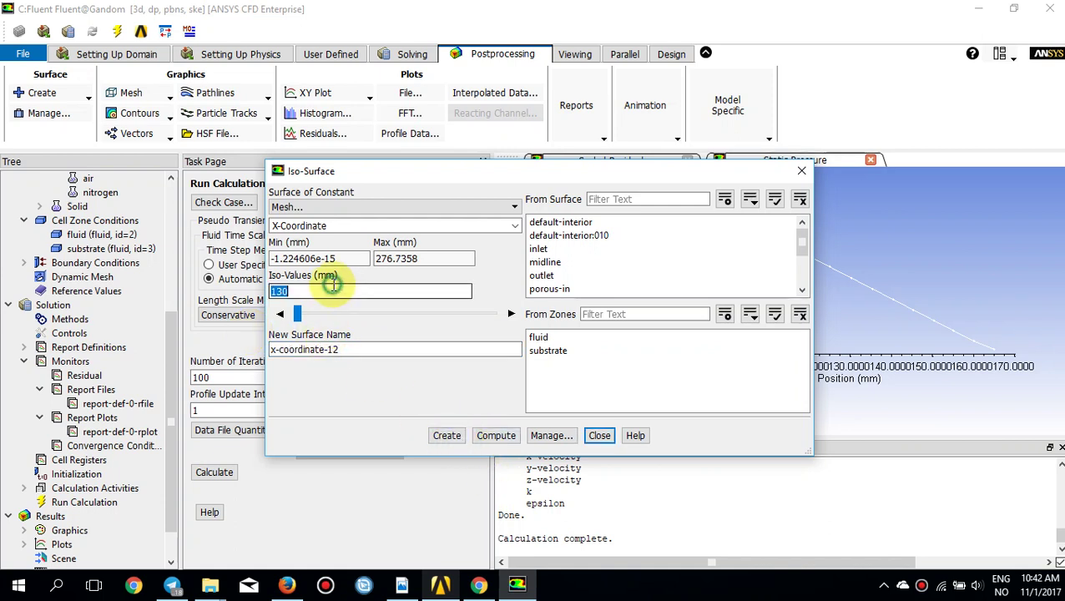
pyautogui.write('165')
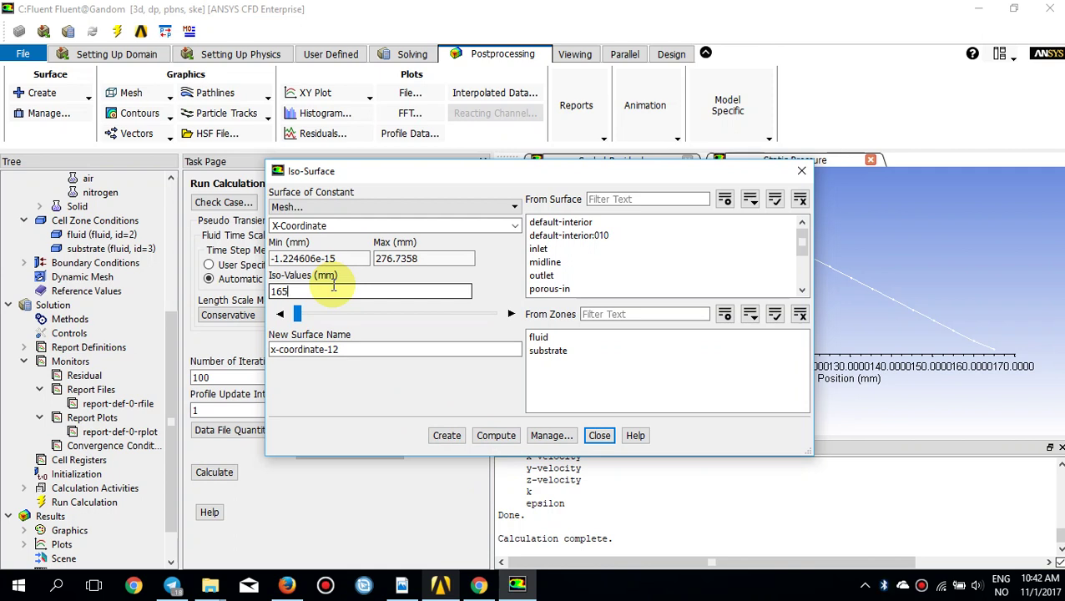
pyautogui.tripleClick(375, 347)
pyautogui.write('x=1')
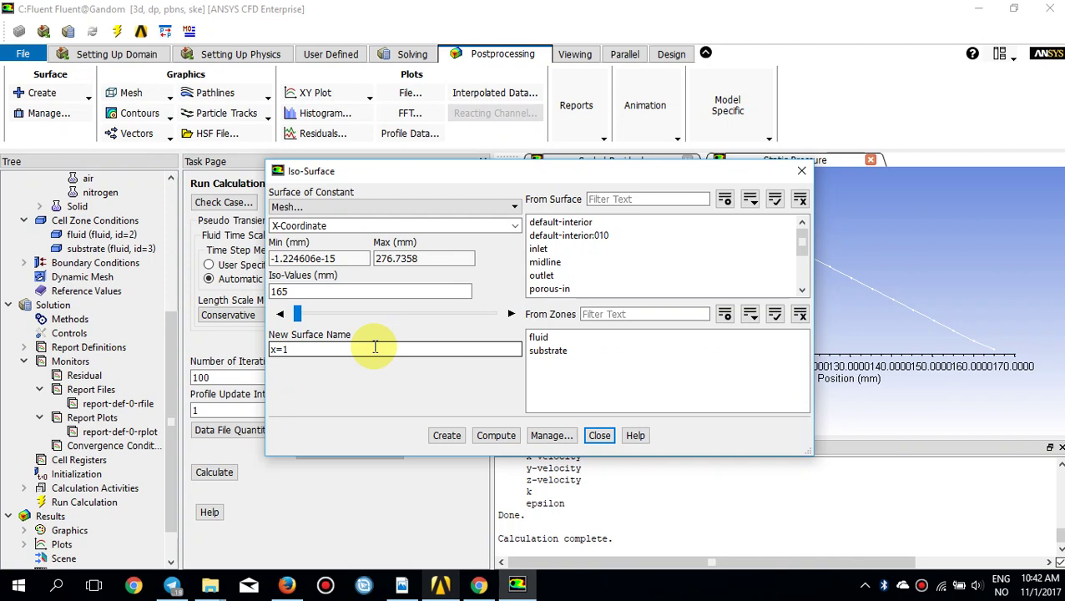
pyautogui.write('65')
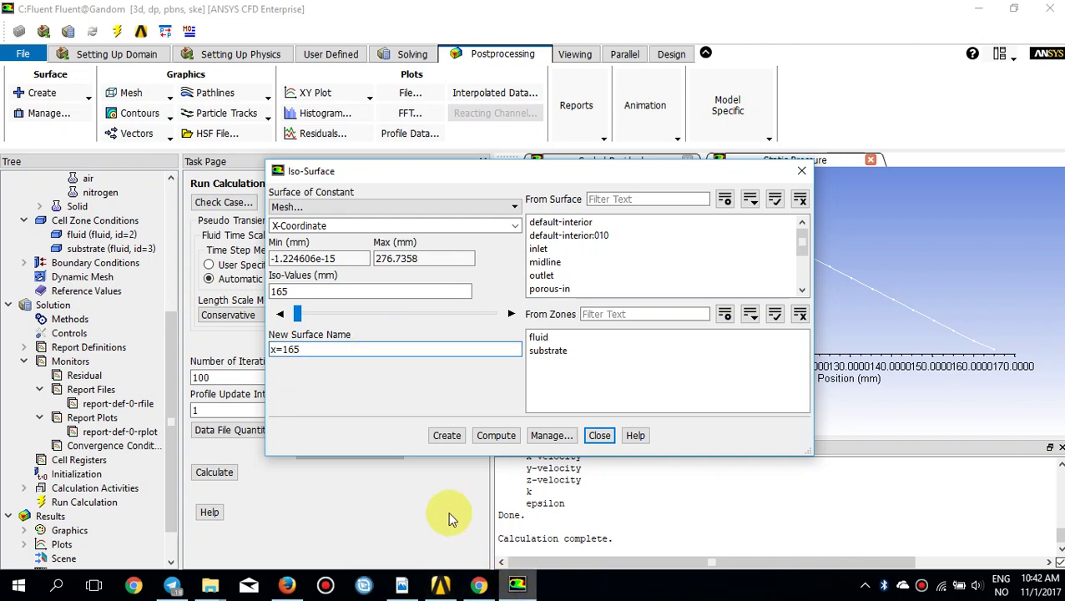
pyautogui.click(447, 435)
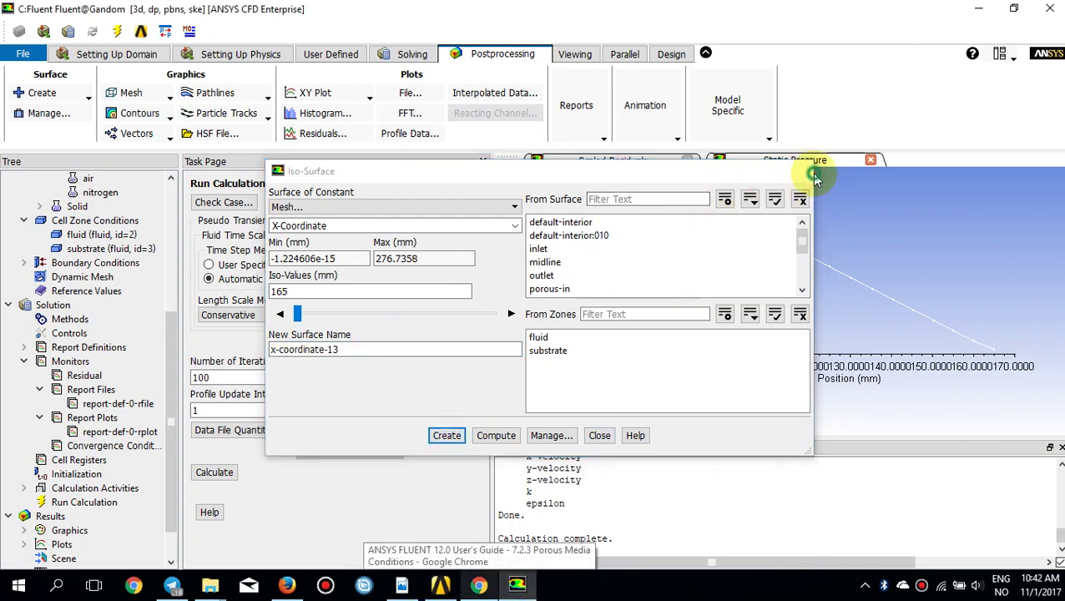
pyautogui.click(801, 171)
# Start a new contour plot with only the surfaces x=130, x=165 and x=95 selected
pyautogui.click(155, 115)
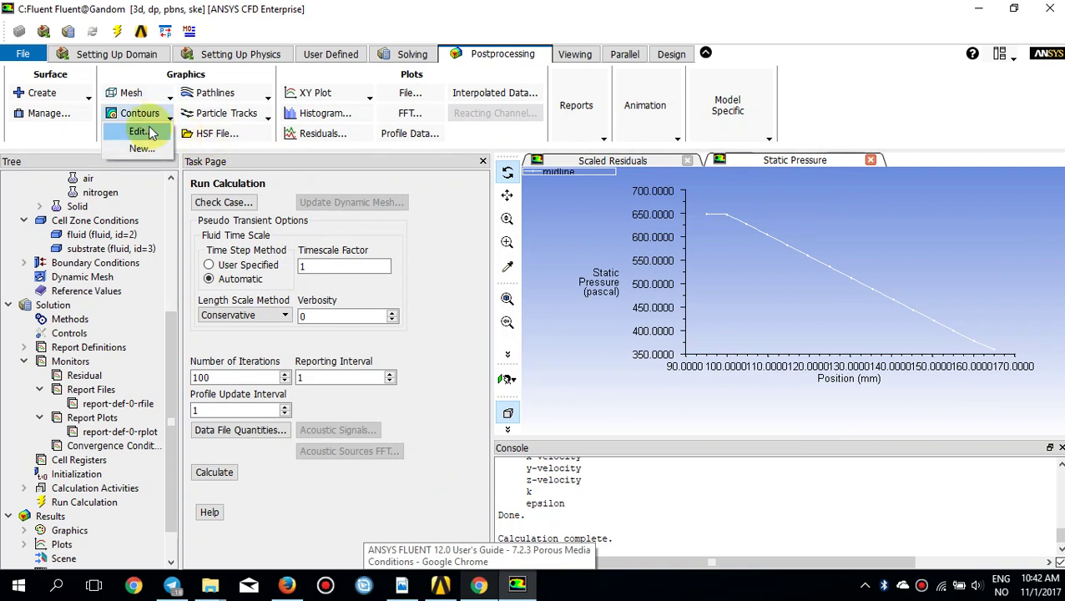
pyautogui.click(140, 147)
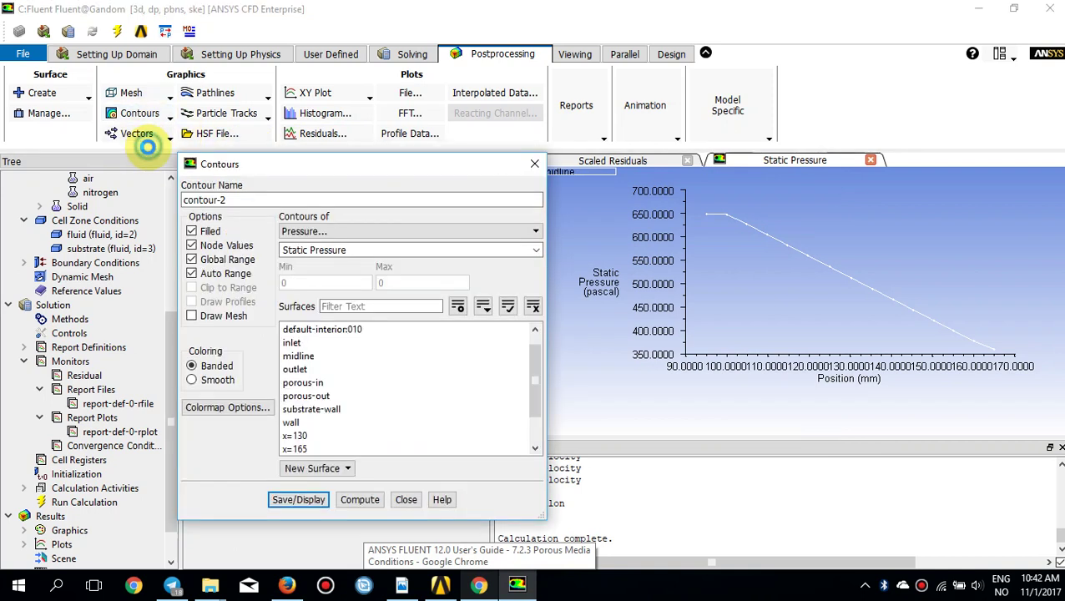
pyautogui.click(317, 435)
pyautogui.scroll(-3, 317, 441)
pyautogui.click(315, 436)
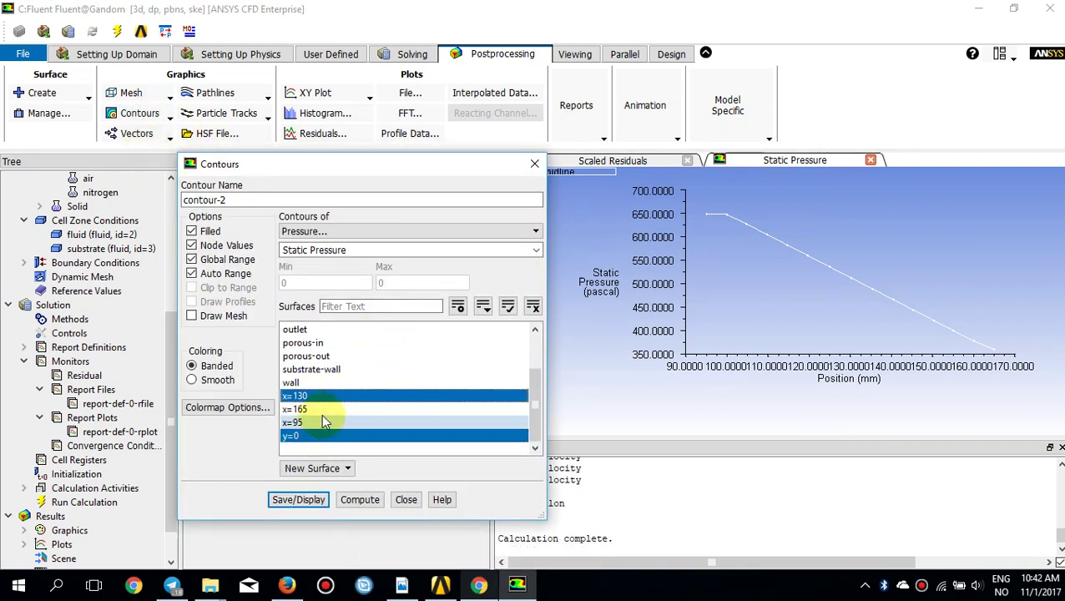
pyautogui.click(320, 409)
pyautogui.click(317, 422)
pyautogui.click(316, 436)
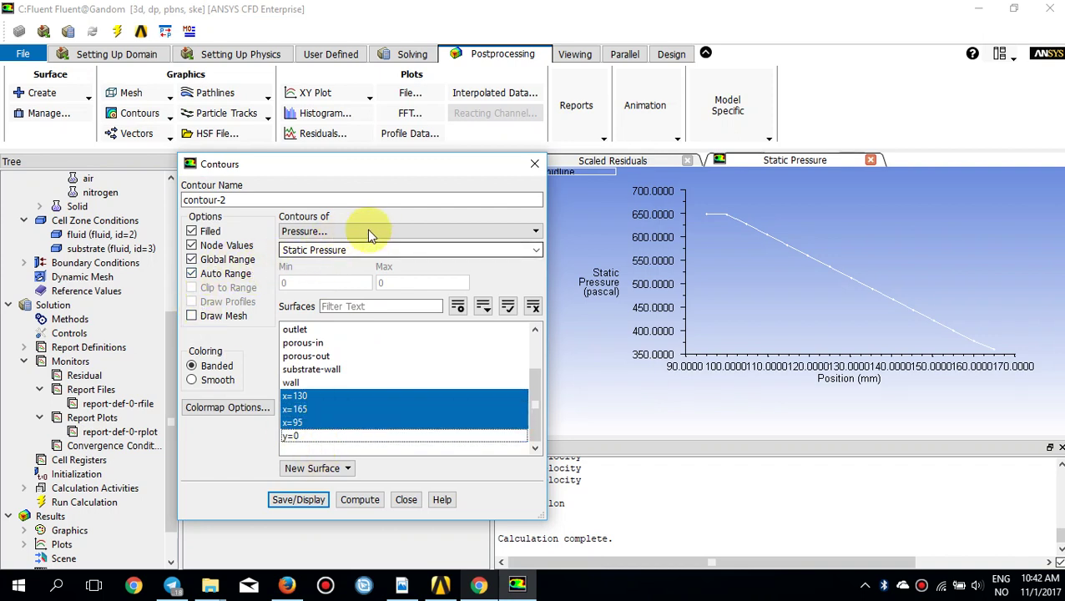
# Set the contour variable to velocity magnitude and turn off the global range
pyautogui.click(536, 230)
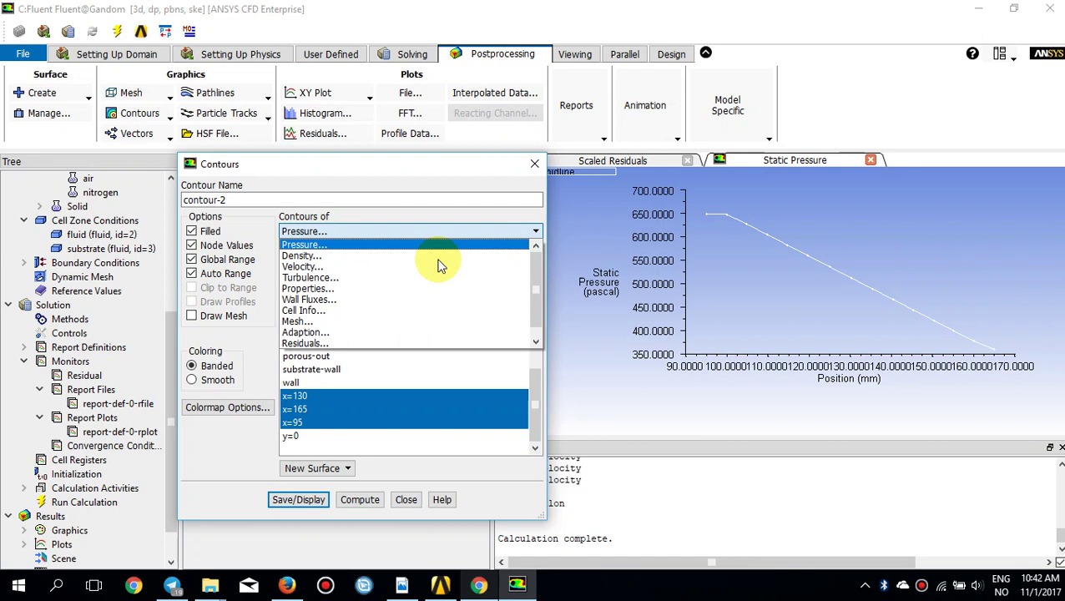
pyautogui.click(368, 267)
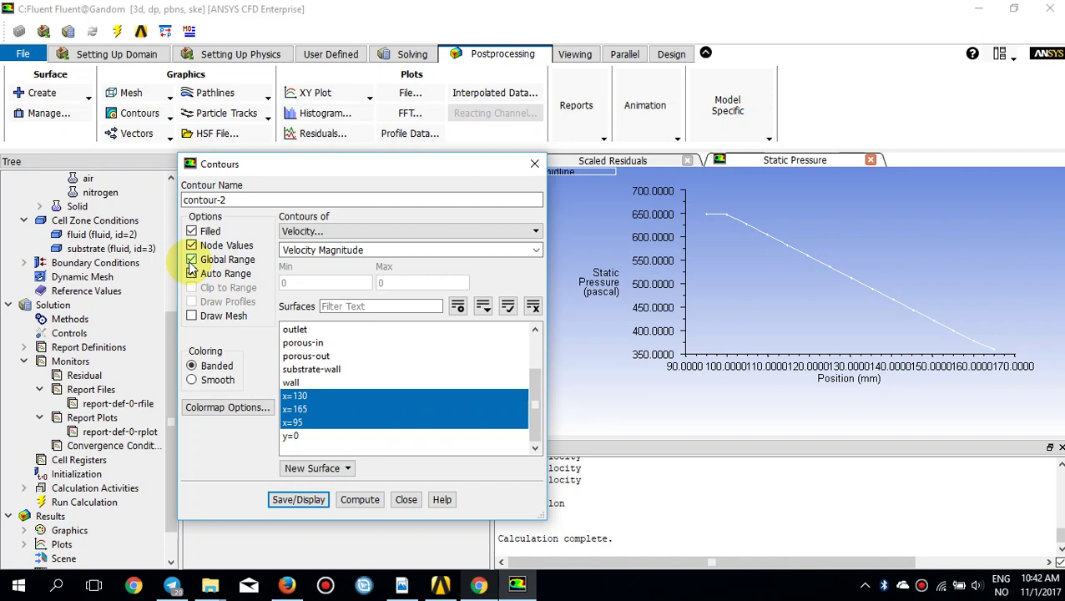
pyautogui.click(191, 259)
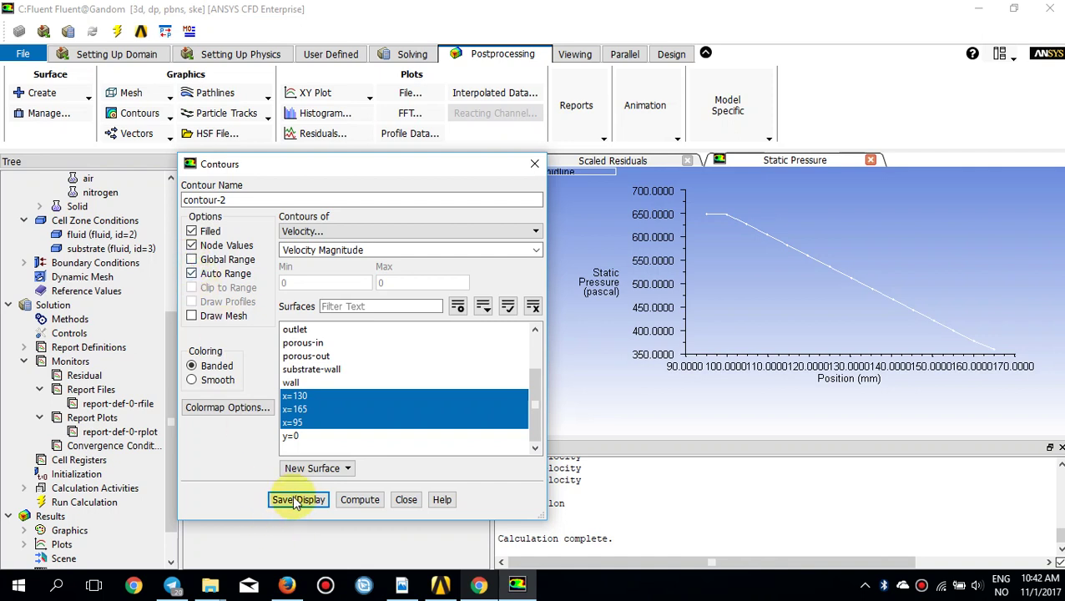
# Overlay the mesh faces of the inlet, outlet and walls on the velocity contours, display the plot and close the contour settings
pyautogui.click(191, 315)
pyautogui.moveTo(564, 369); pyautogui.dragTo(475, 246)
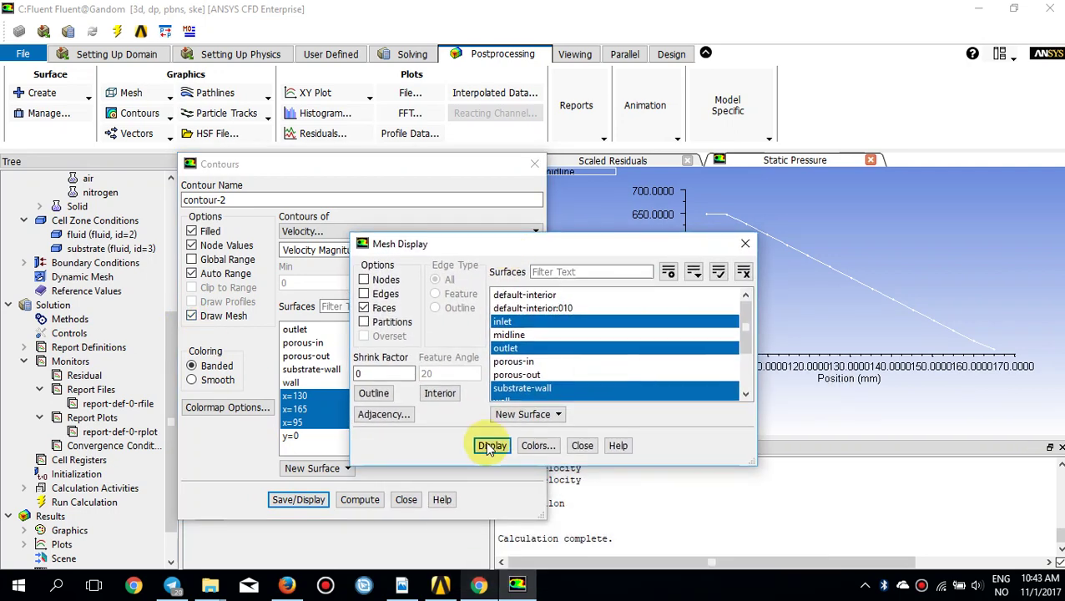
pyautogui.click(491, 445)
pyautogui.click(744, 243)
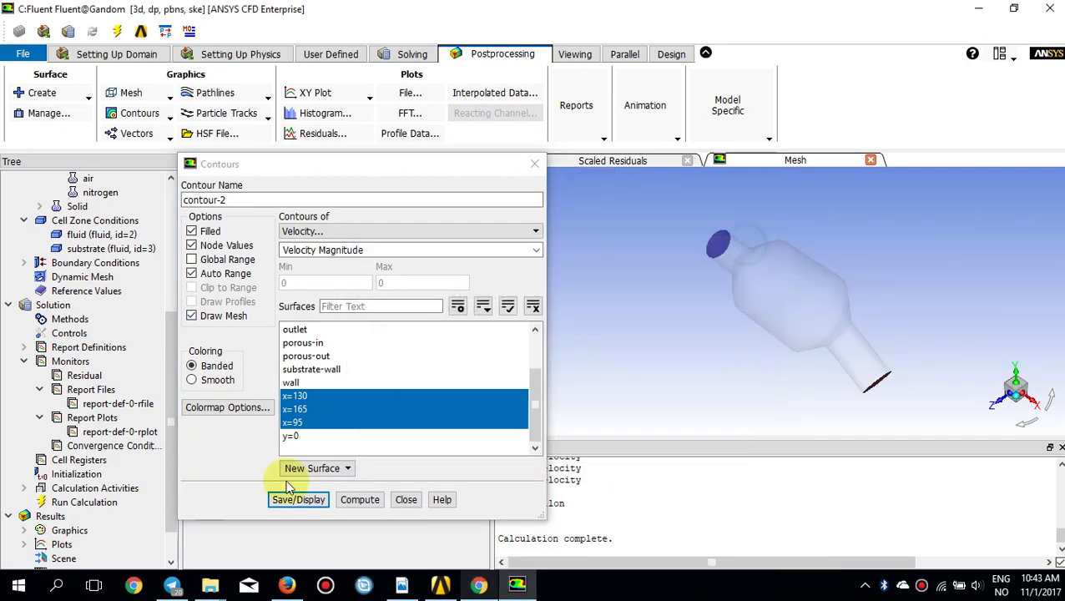
pyautogui.click(298, 499)
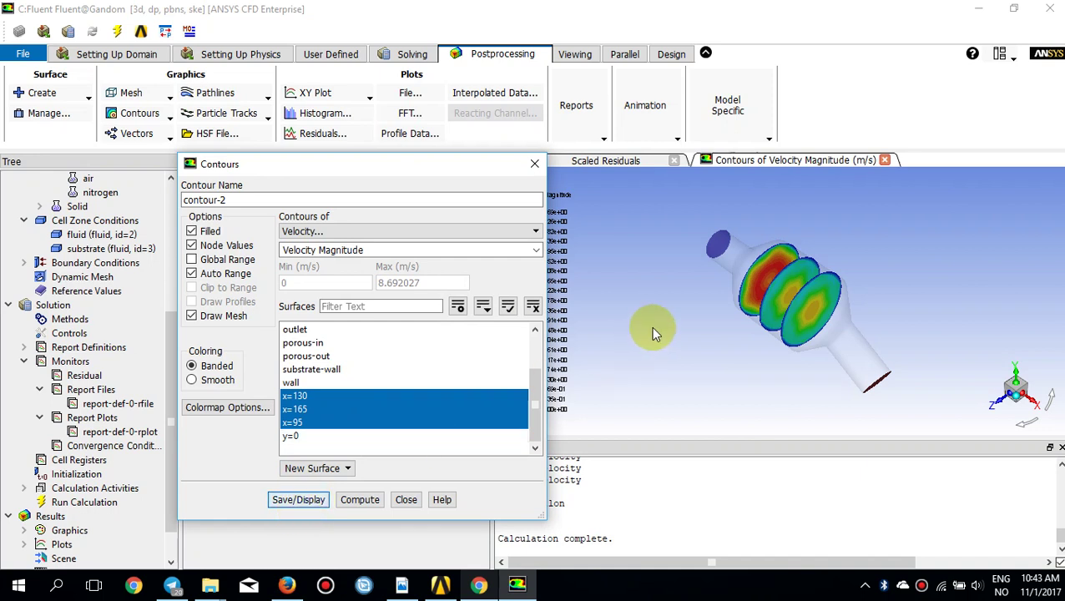
pyautogui.moveTo(773, 295); pyautogui.dragTo(763, 269)
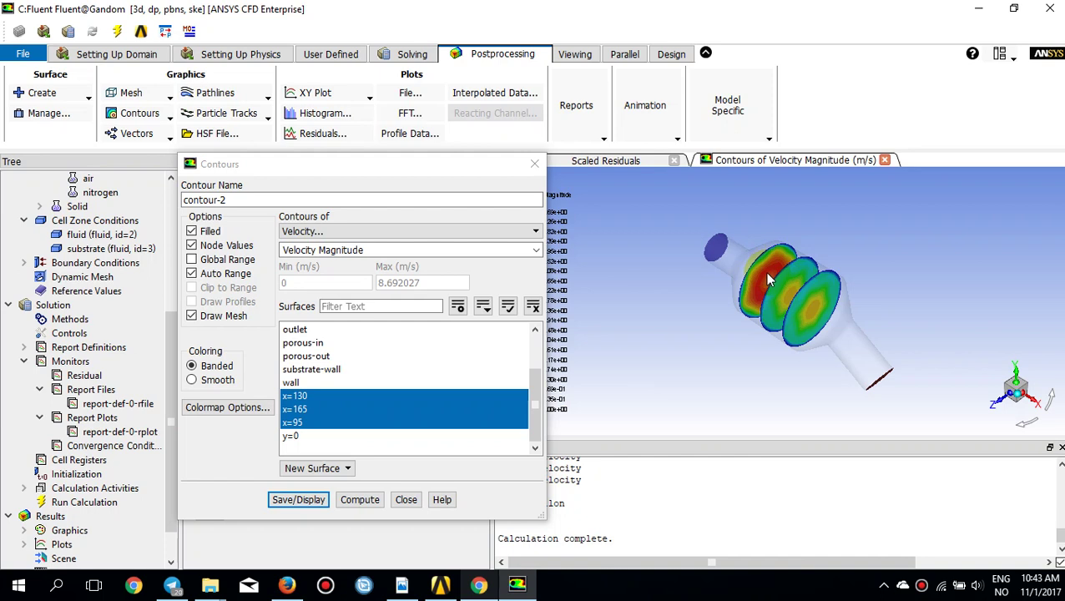
pyautogui.scroll(5, 766, 273)
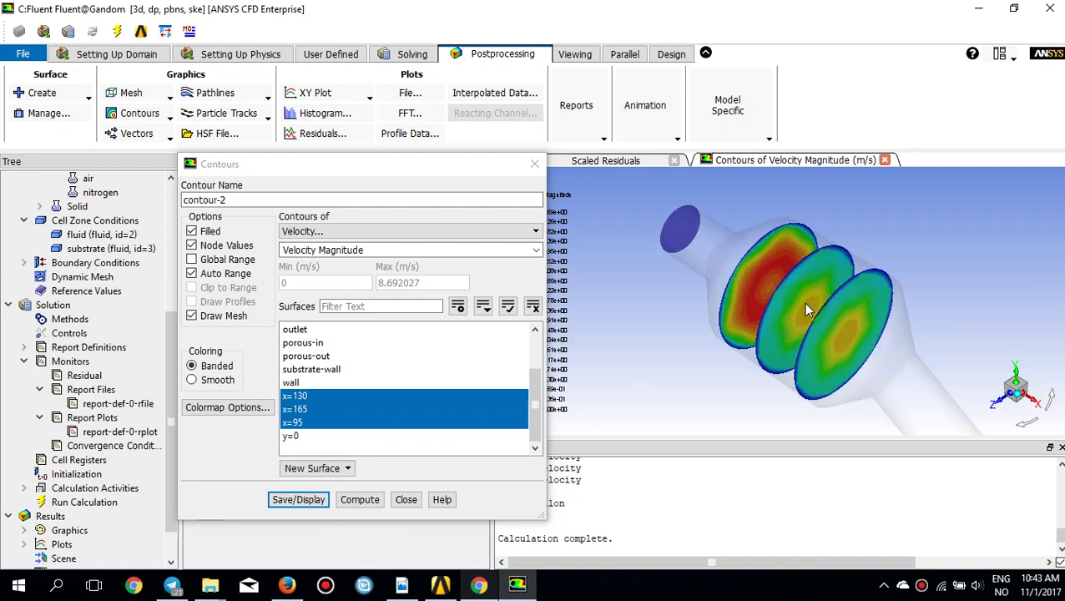
pyautogui.moveTo(846, 332); pyautogui.dragTo(804, 343)
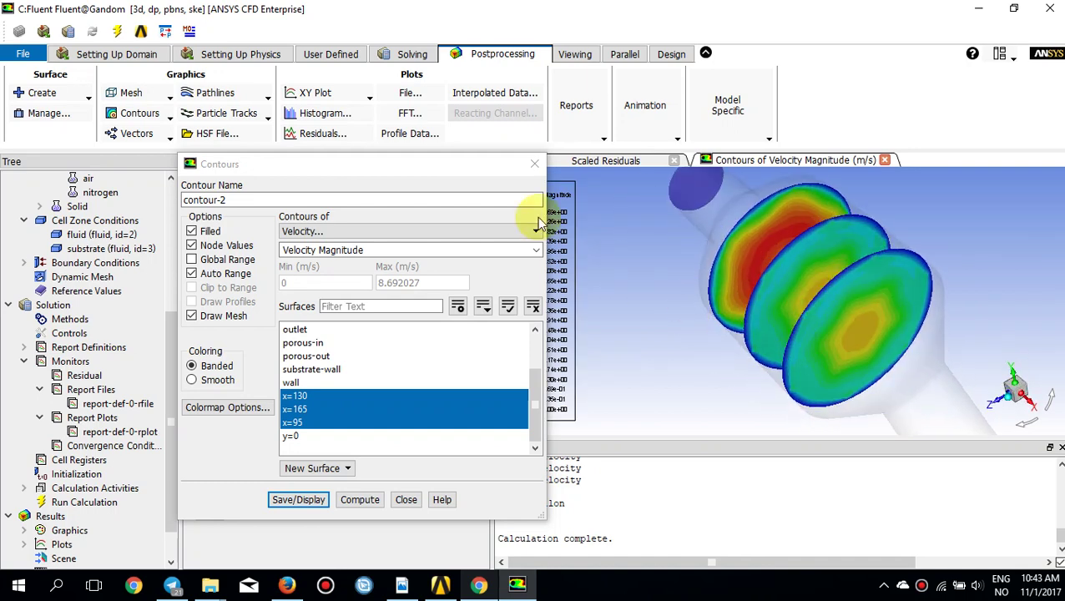
pyautogui.click(534, 165)
# Start a new velocity vector plot colored by velocity magnitude on the y=0 surface
pyautogui.click(134, 134)
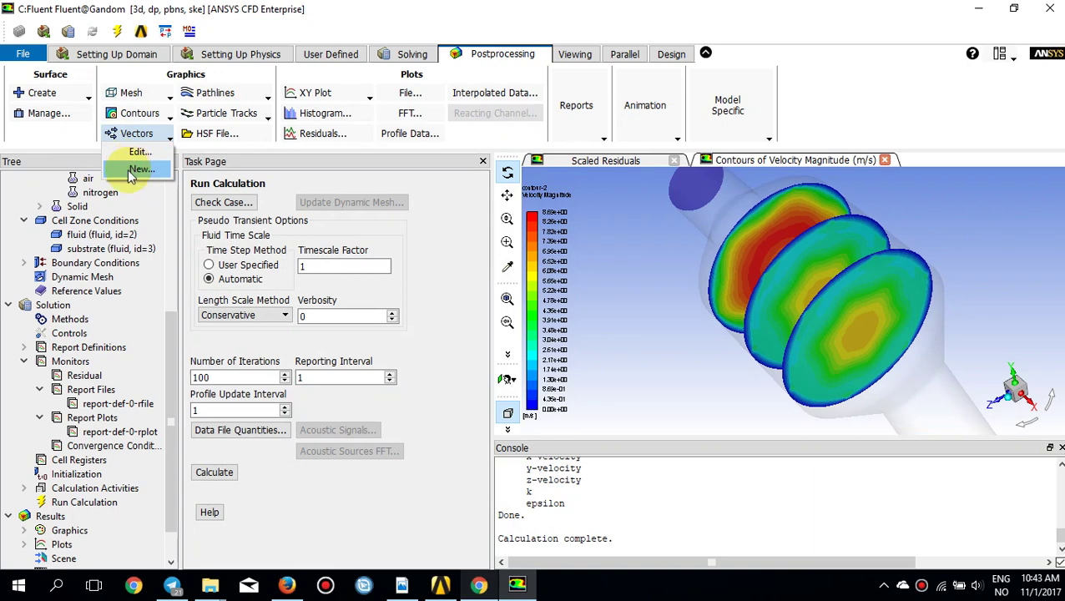
pyautogui.click(133, 170)
pyautogui.moveTo(301, 310); pyautogui.dragTo(308, 114)
pyautogui.scroll(1, 353, 317)
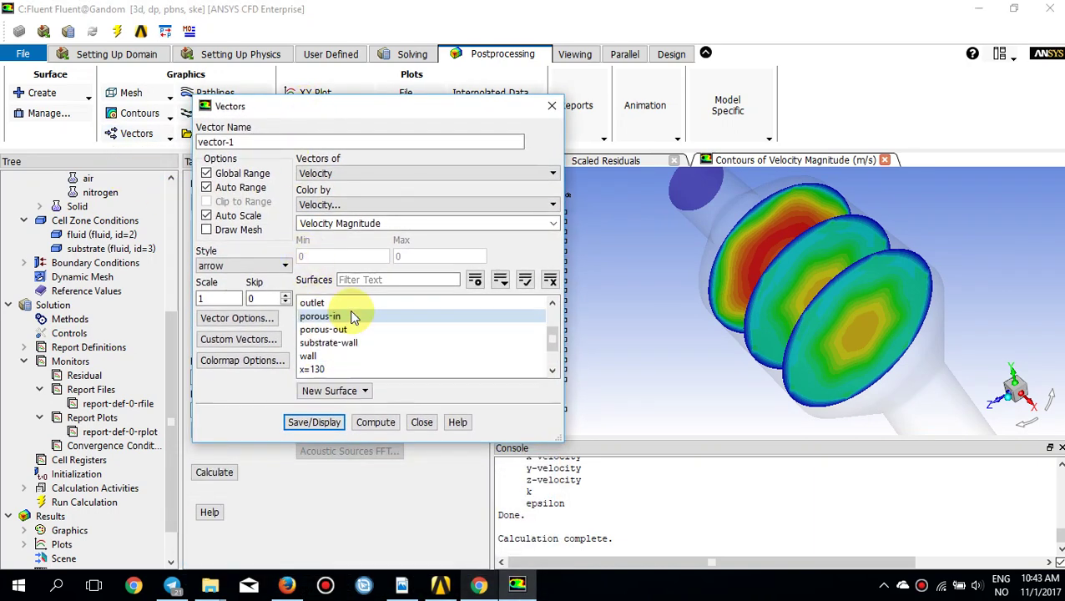
pyautogui.scroll(-1, 353, 318)
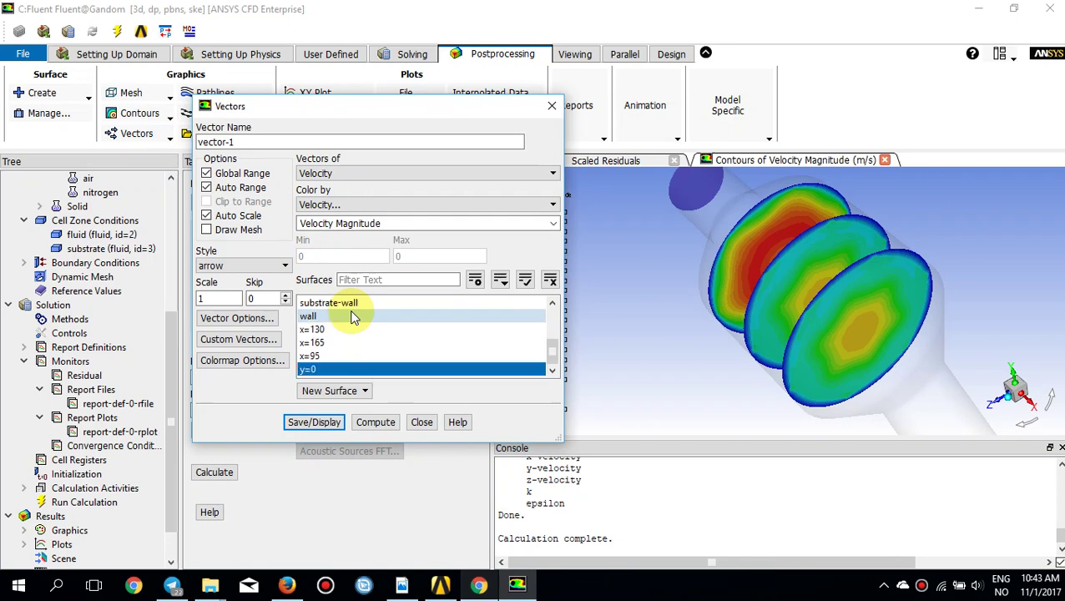
pyautogui.scroll(1, 353, 317)
pyautogui.scroll(-1, 353, 317)
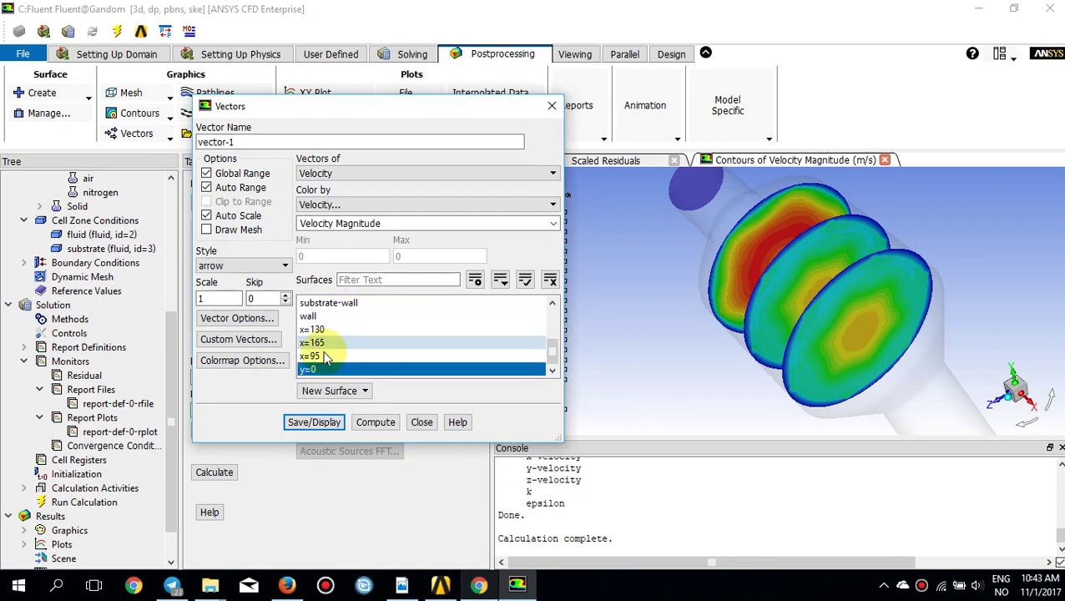
# Overlay the mesh faces of the inlet, outlet and walls on the vector plot and display the velocity vectors
pyautogui.click(206, 231)
pyautogui.click(491, 446)
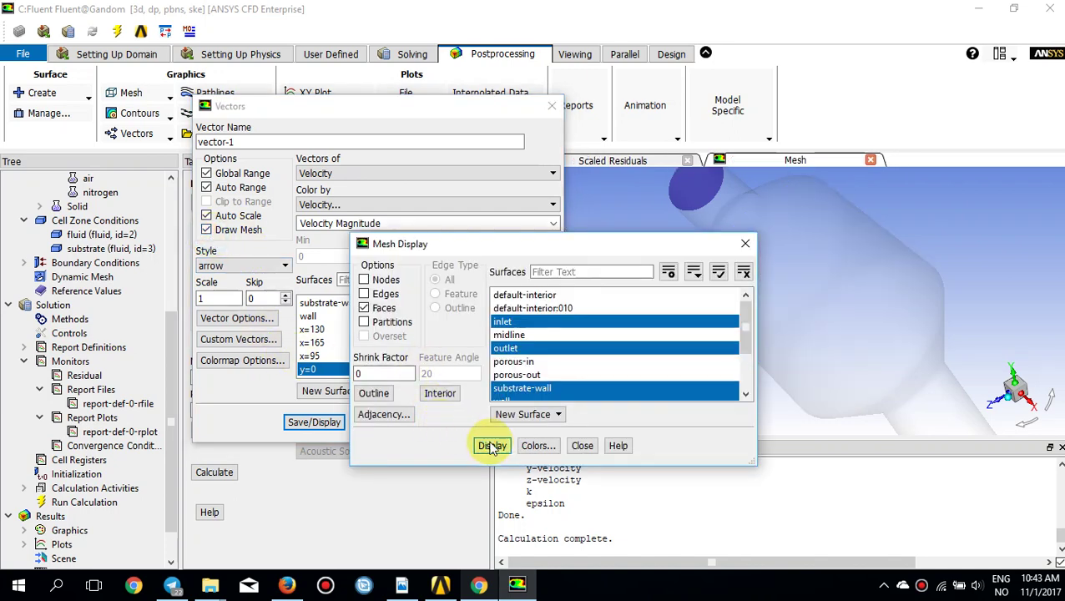
pyautogui.click(582, 446)
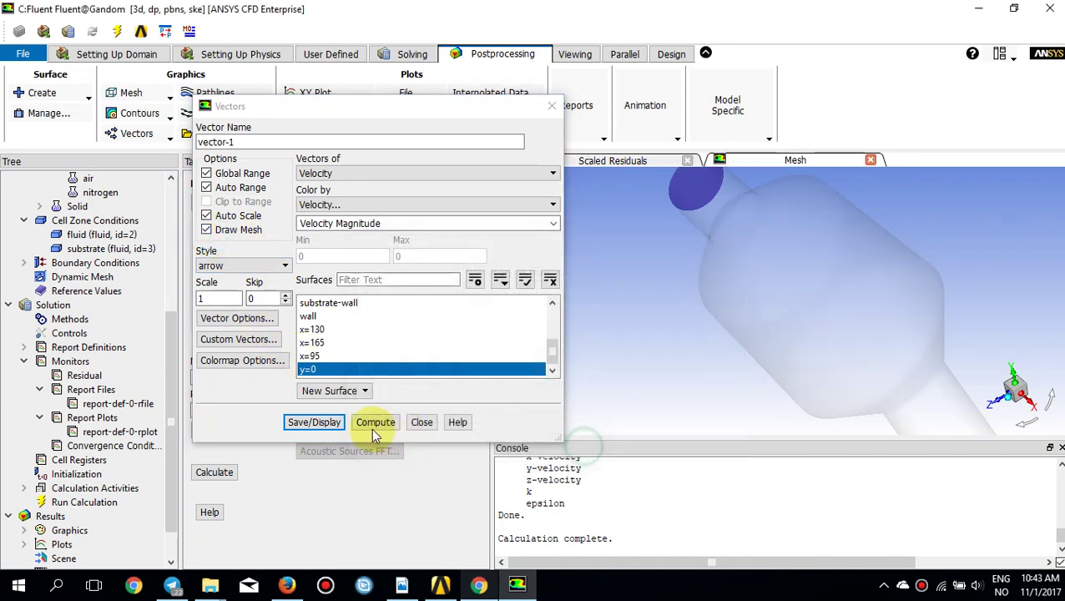
pyautogui.click(324, 423)
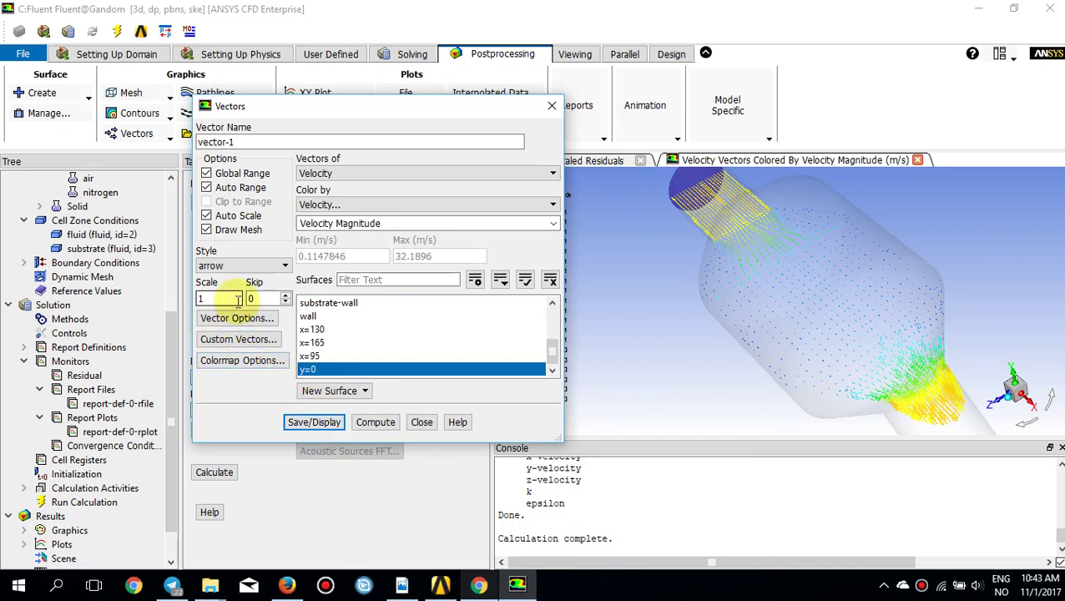
# Set the vector scale to 5, redisplay the vectors and close the vector settings
pyautogui.doubleClick(236, 300)
pyautogui.click(318, 428)
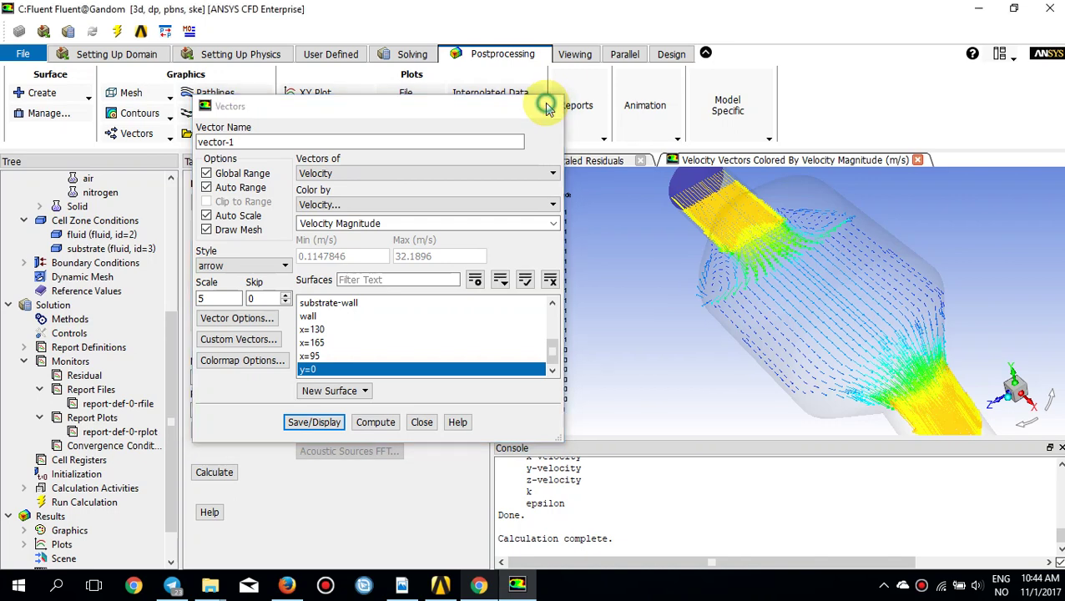
pyautogui.click(550, 108)
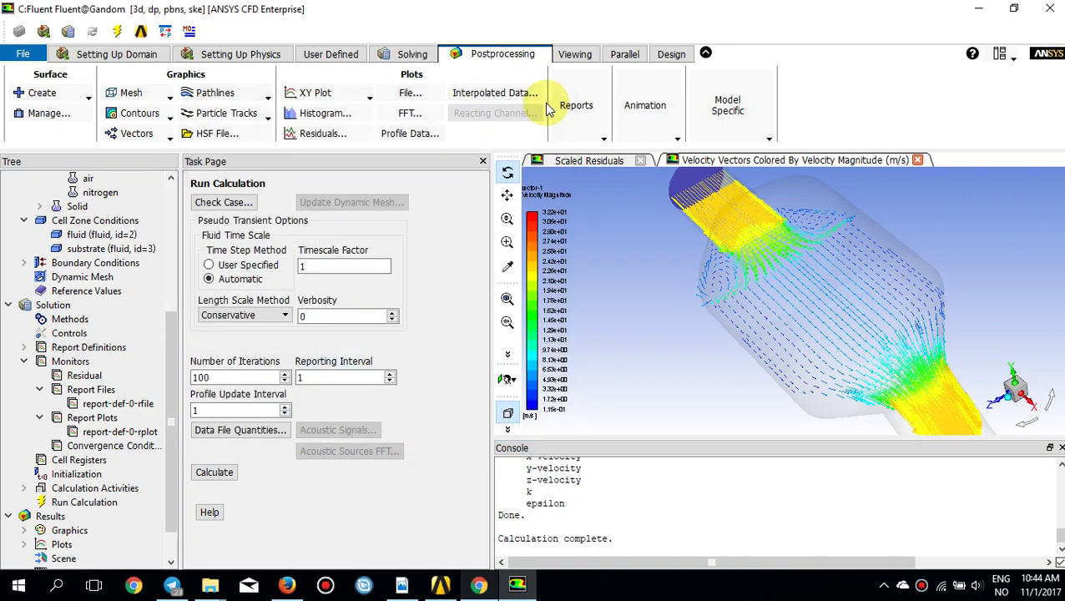